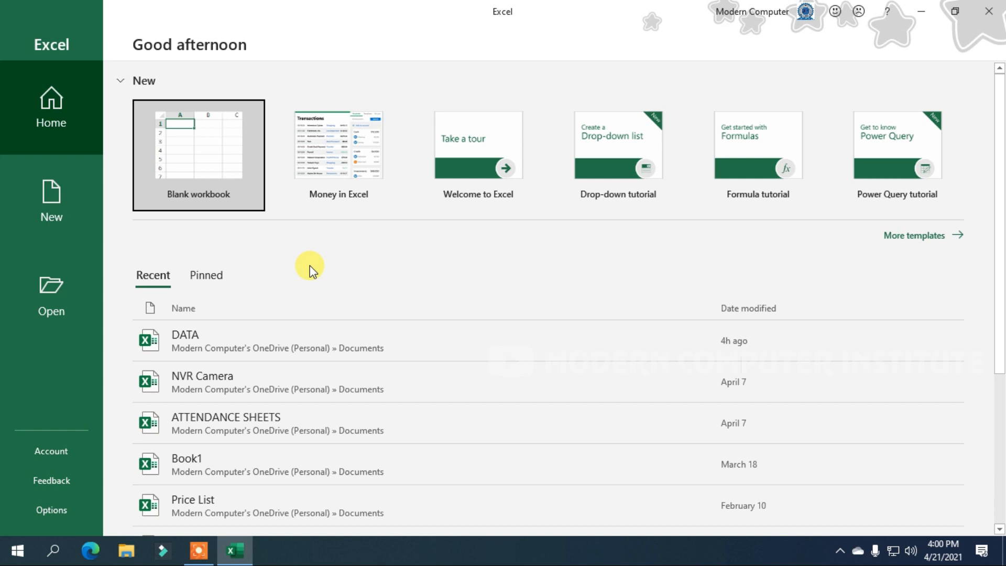
# Show Excel's New page with the blank workbook and template options.
pyautogui.click(51, 226)
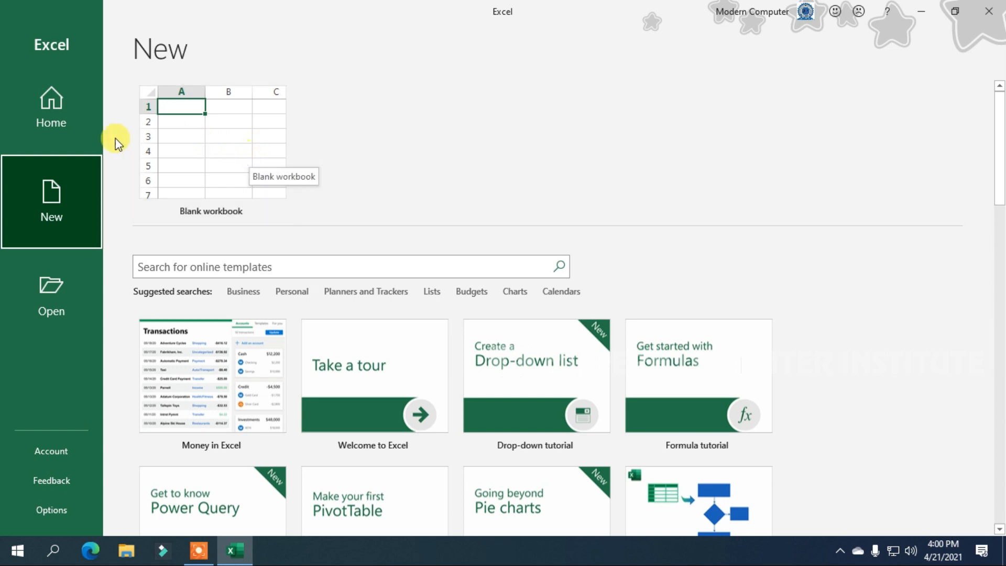
# Create blank workbook Book1 from Home and close the ACTION NEEDED licence bar.
pyautogui.click(67, 109)
pyautogui.click(223, 152)
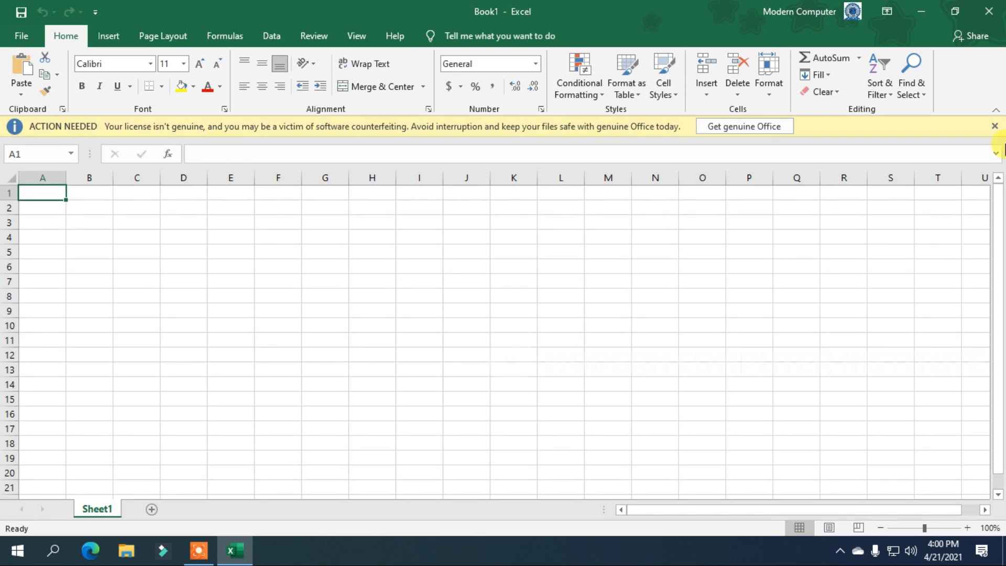
pyautogui.click(994, 126)
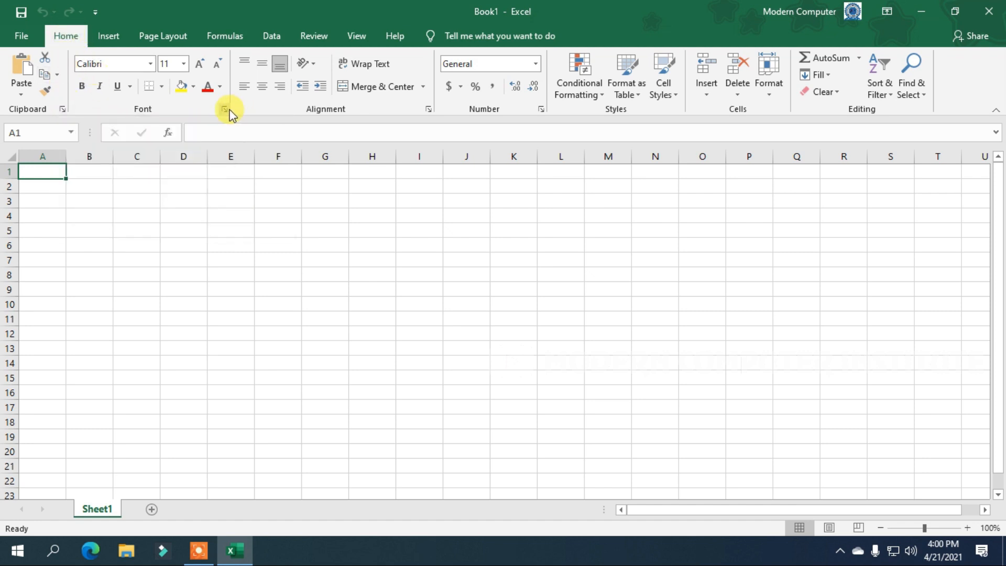
pyautogui.click(429, 111)
pyautogui.click(460, 134)
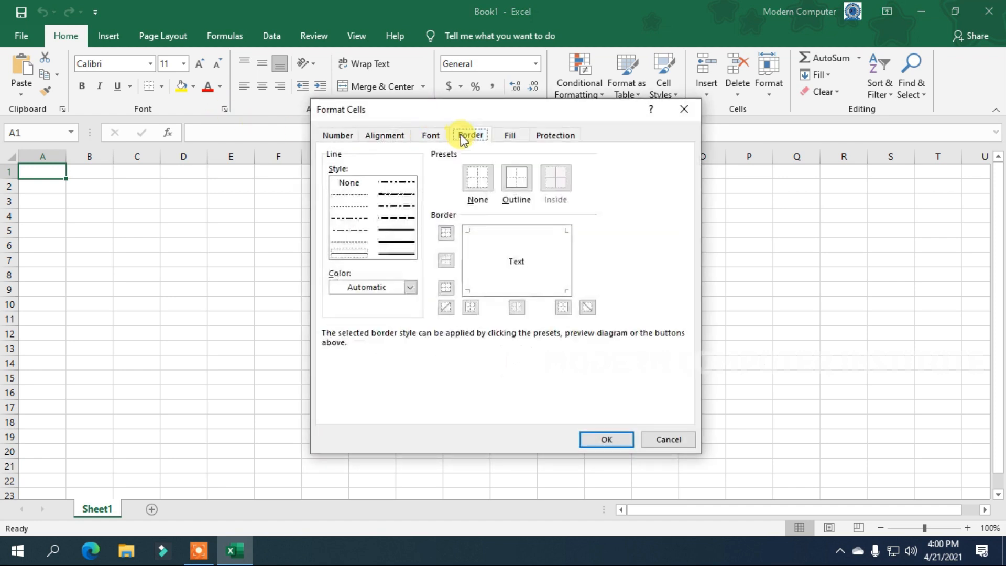
pyautogui.click(516, 138)
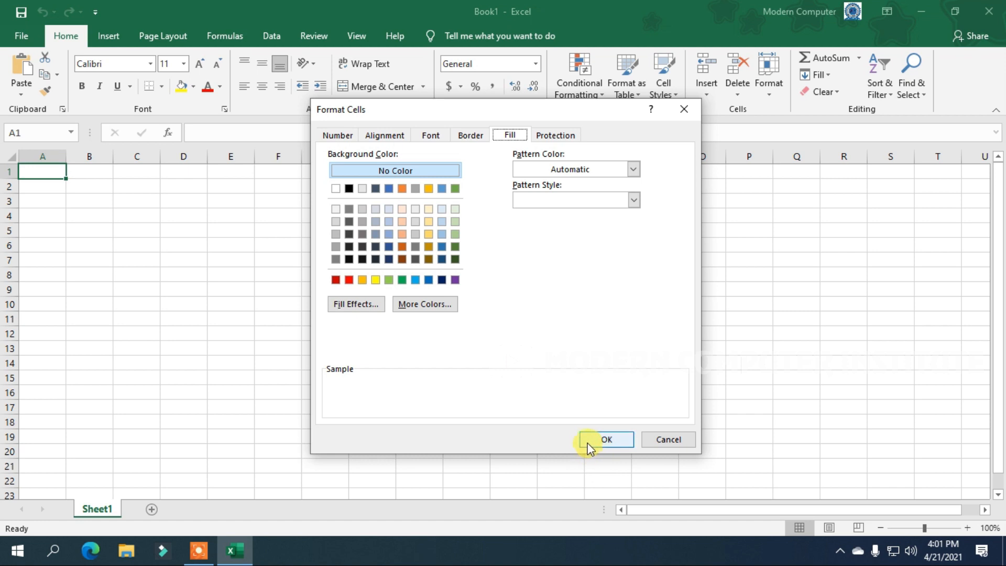
pyautogui.click(653, 440)
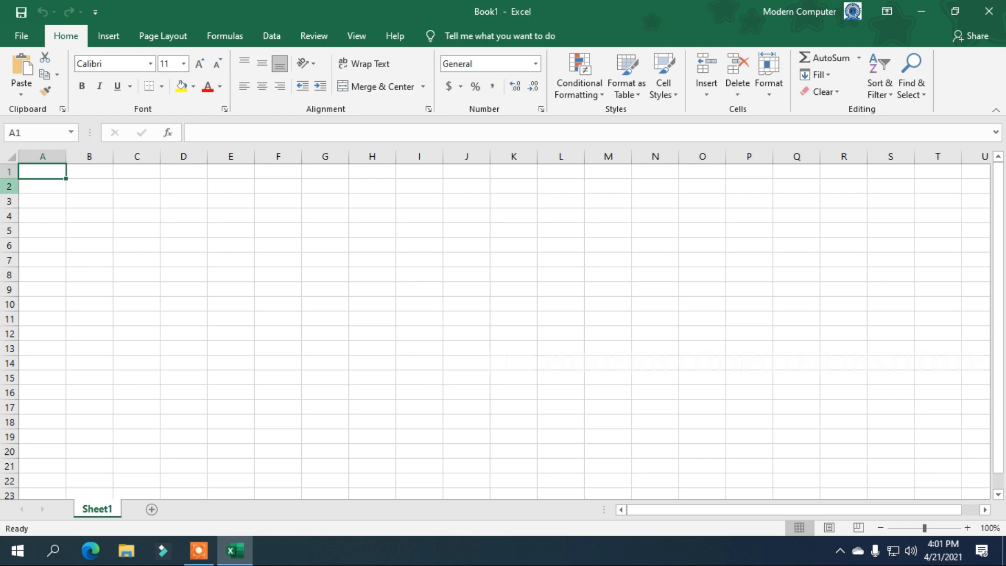
# Enter headers NAME and ROLL in A1:B1 and COURSE in C1.
pyautogui.write('NAME')
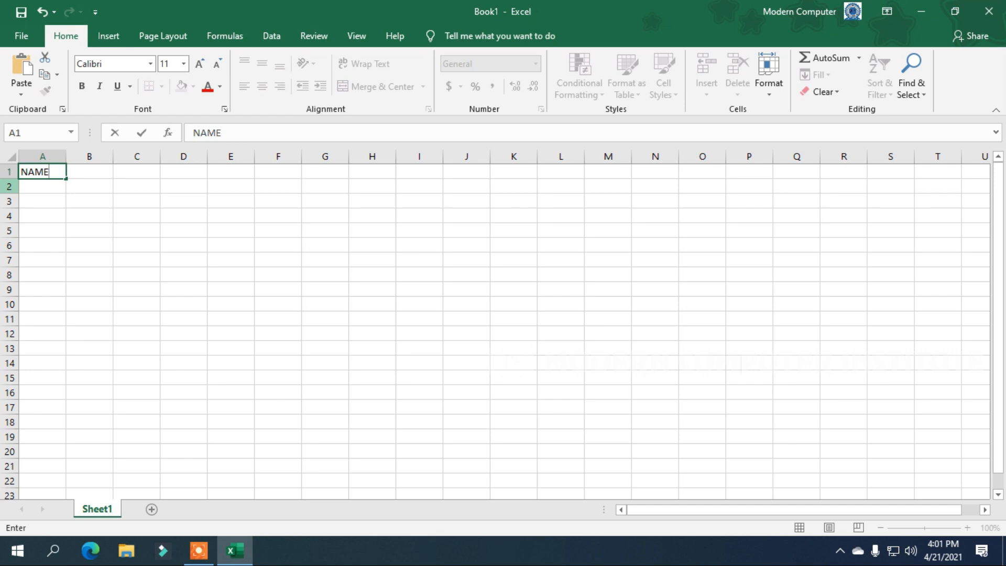
pyautogui.press('Tab')
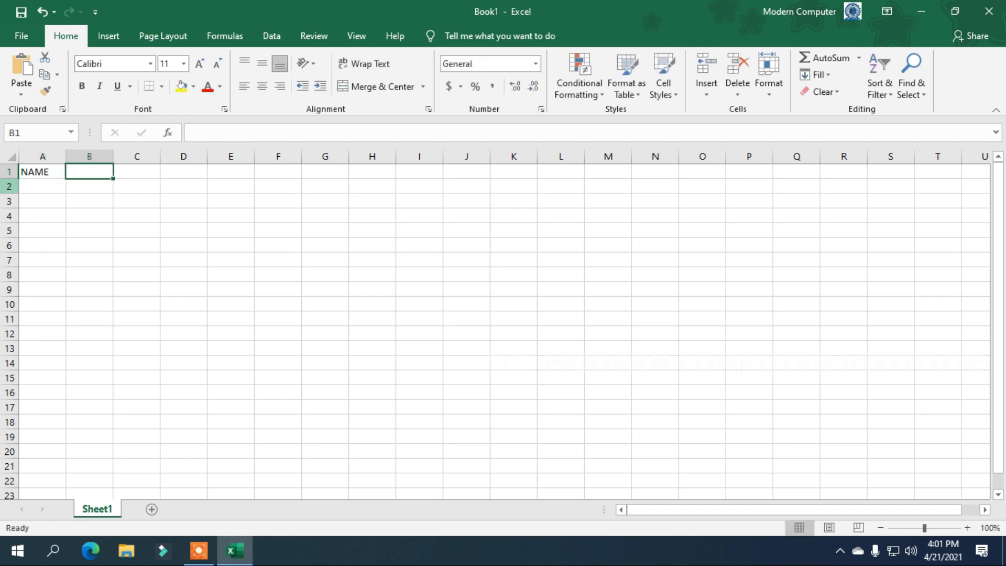
pyautogui.write('ROLL')
pyautogui.press('Tab')
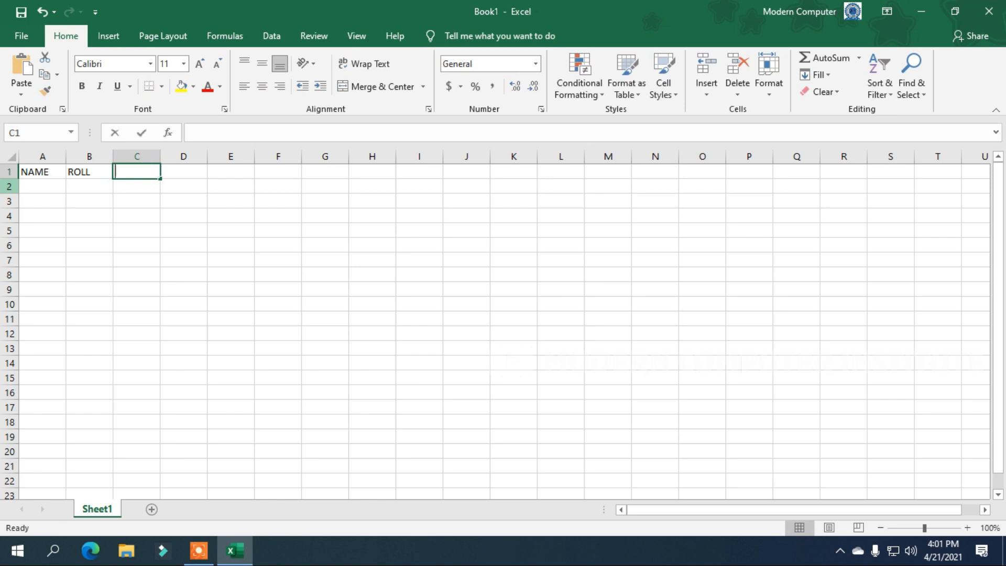
pyautogui.write('COURSE')
pyautogui.press('Tab')
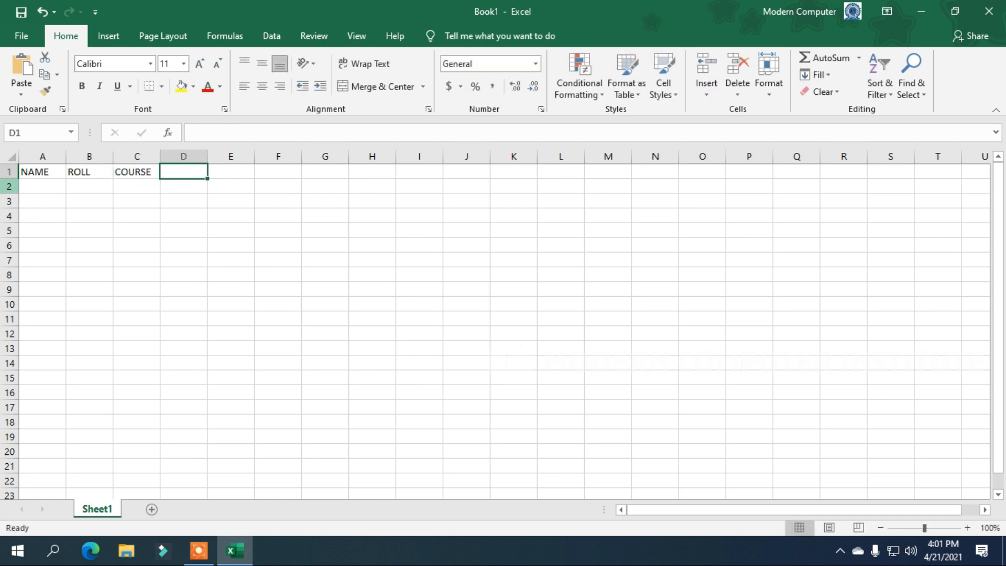
# Change C1 to AGE, add COURSE and FEE in D1:E1, then enter the first student's name in A2.
pyautogui.press('Left')
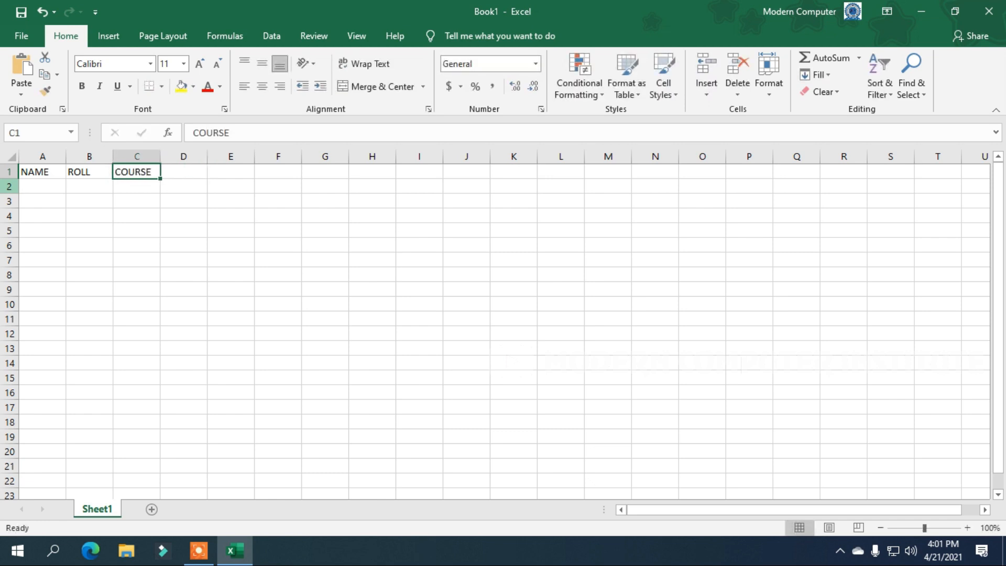
pyautogui.write('AGE')
pyautogui.press('Tab')
pyautogui.write('COURSE')
pyautogui.press('Tab')
pyautogui.write('FEE')
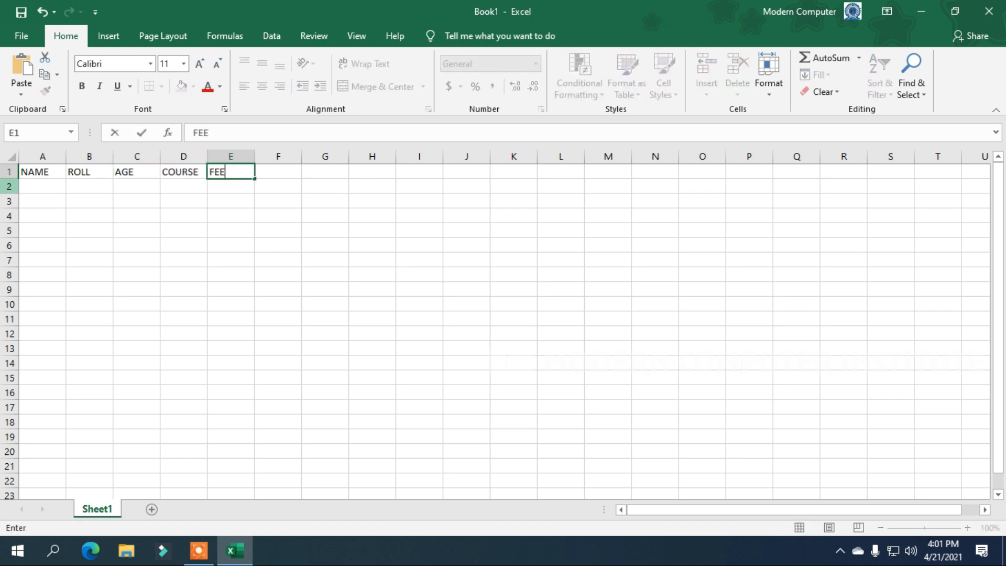
pyautogui.press('Return')
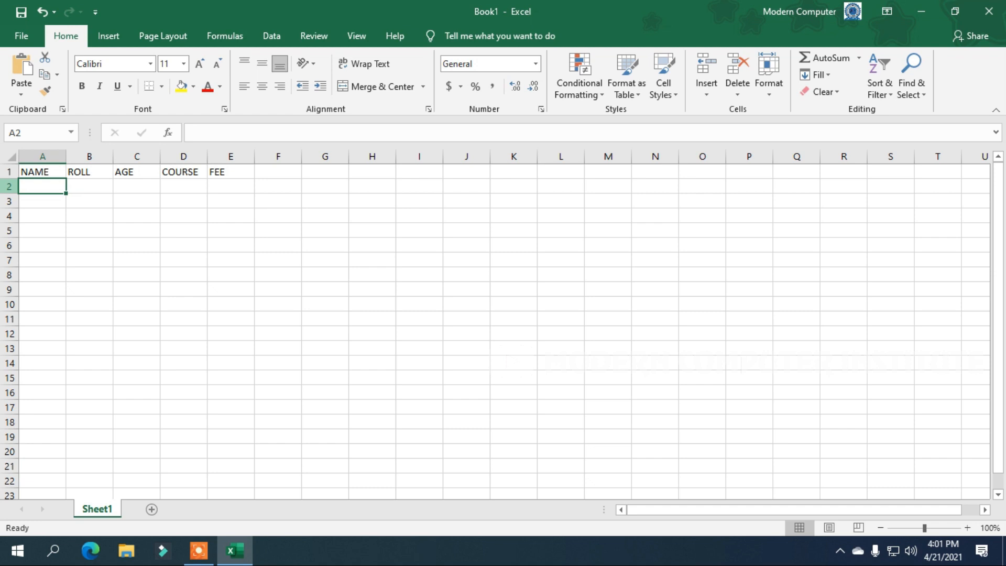
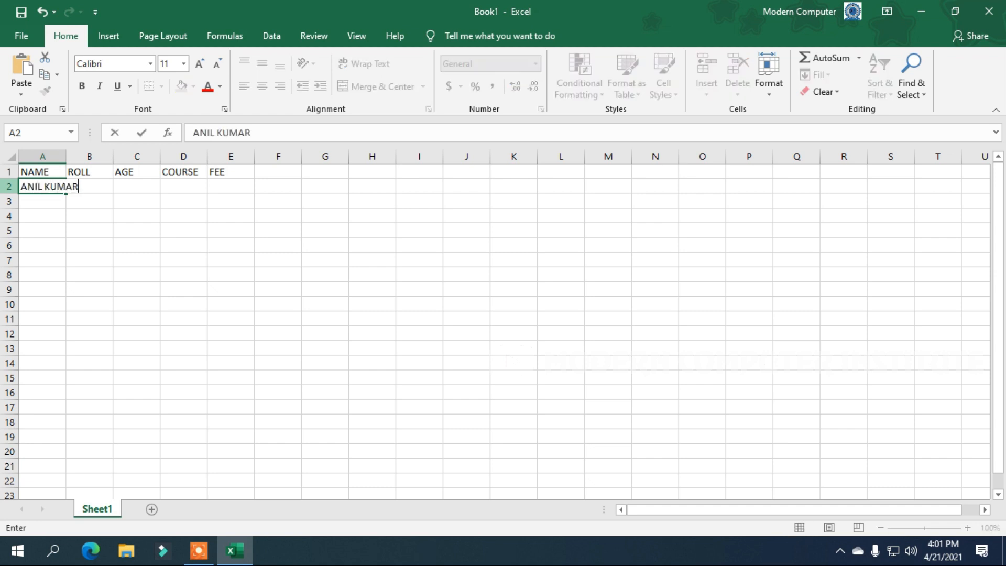
pyautogui.press('Tab')
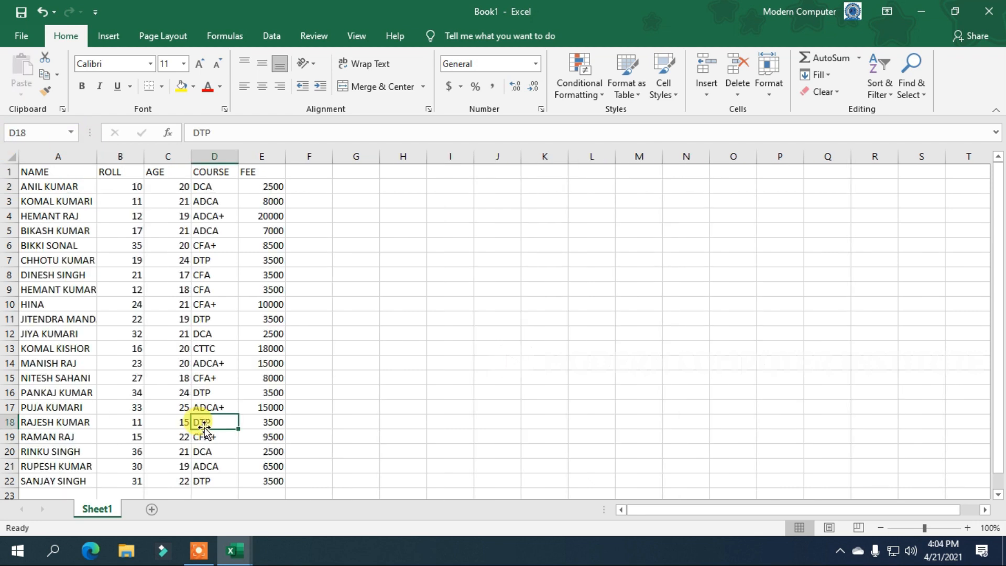
pyautogui.click(156, 269)
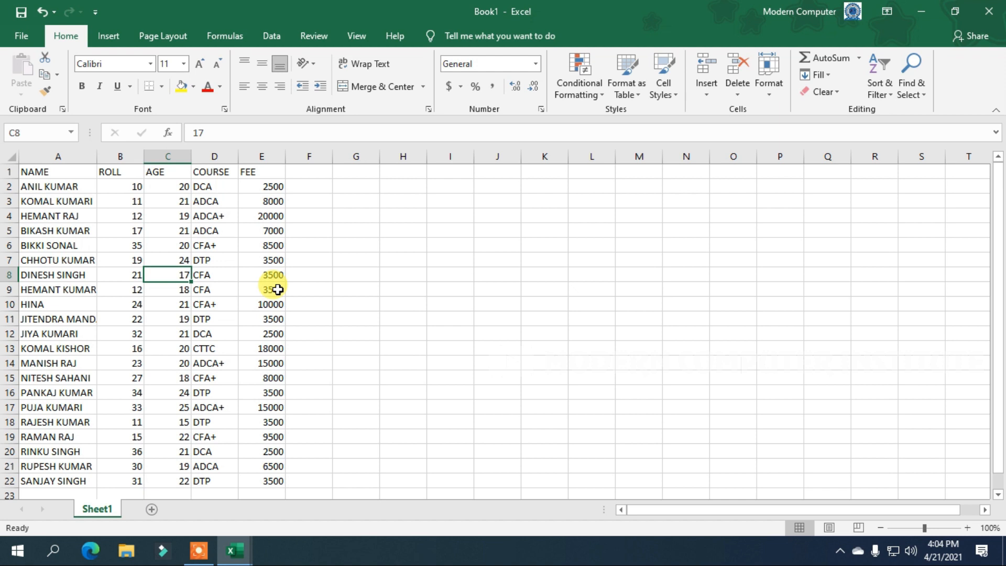
pyautogui.moveTo(267, 480); pyautogui.dragTo(10, 153)
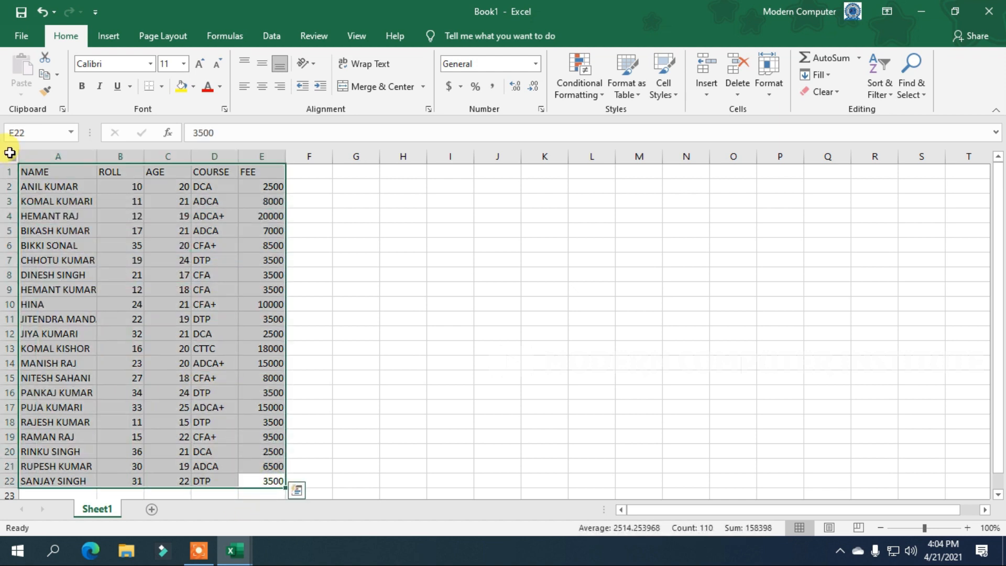
pyautogui.click(44, 55)
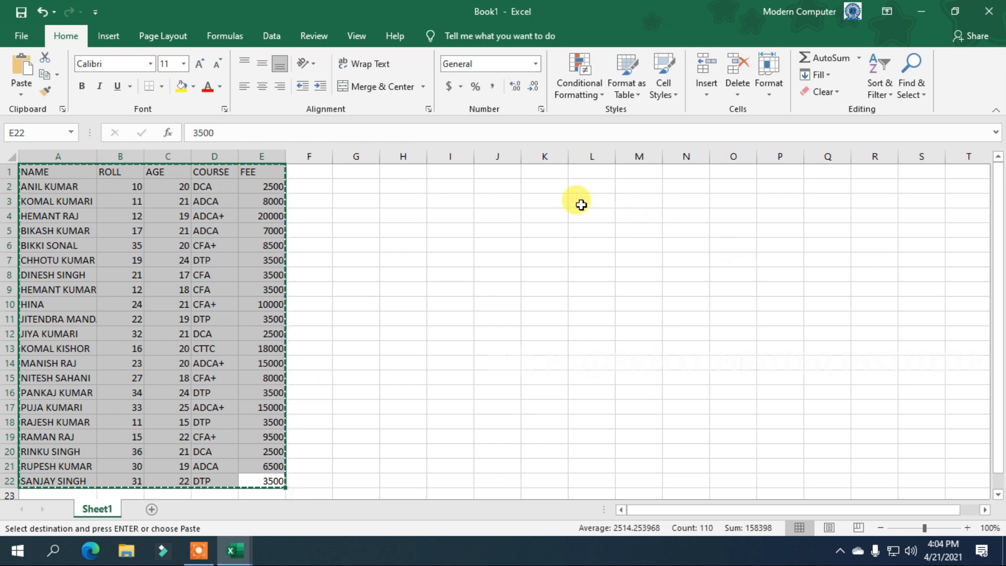
pyautogui.click(553, 176)
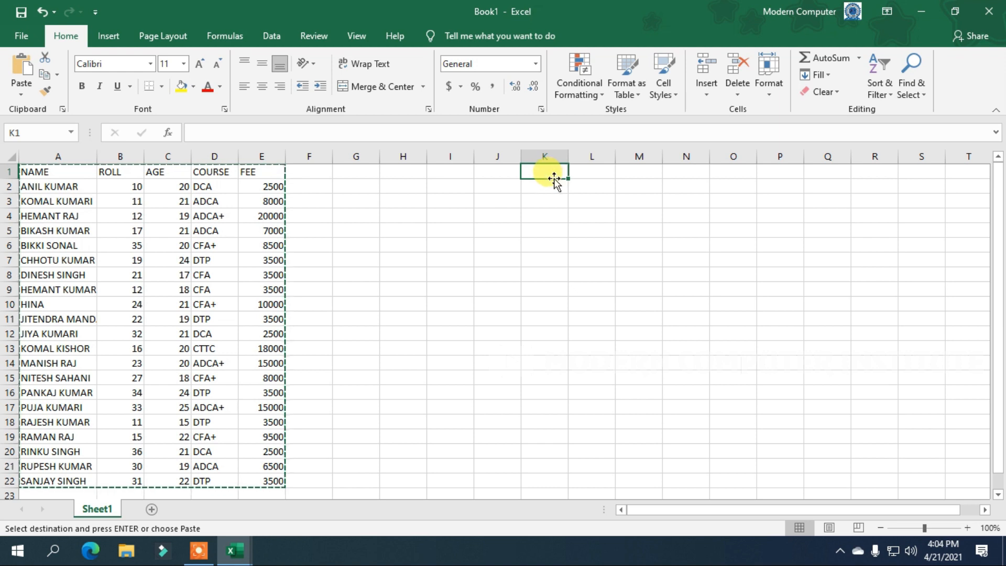
pyautogui.click(19, 78)
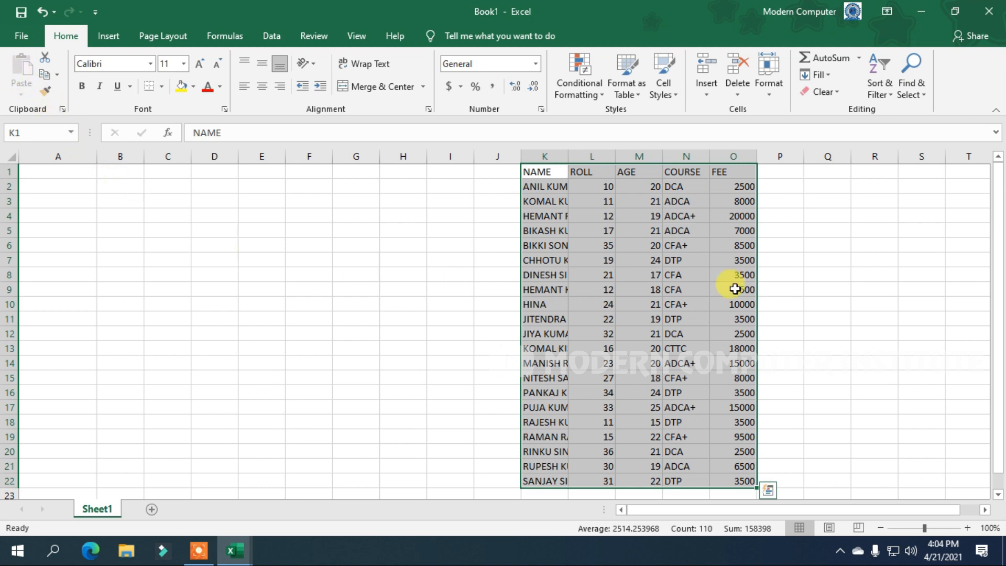
pyautogui.hotkey('ctrl', 'z')
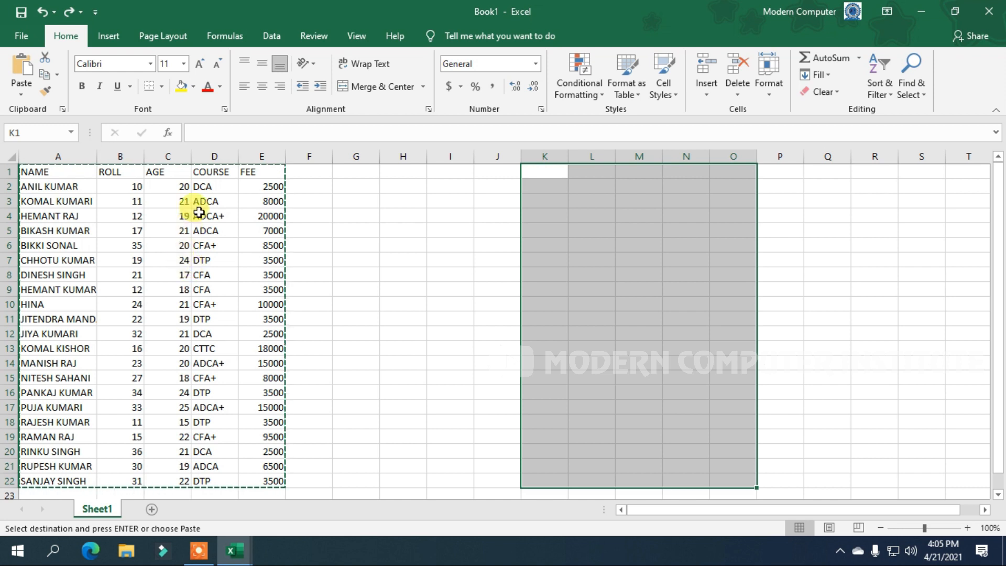
pyautogui.moveTo(274, 478); pyautogui.dragTo(38, 134)
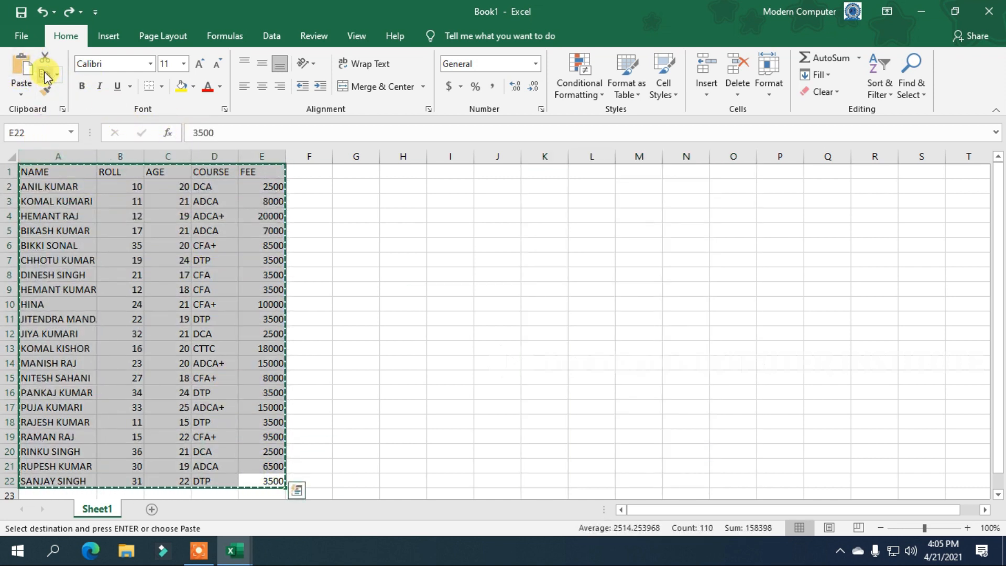
pyautogui.click(592, 172)
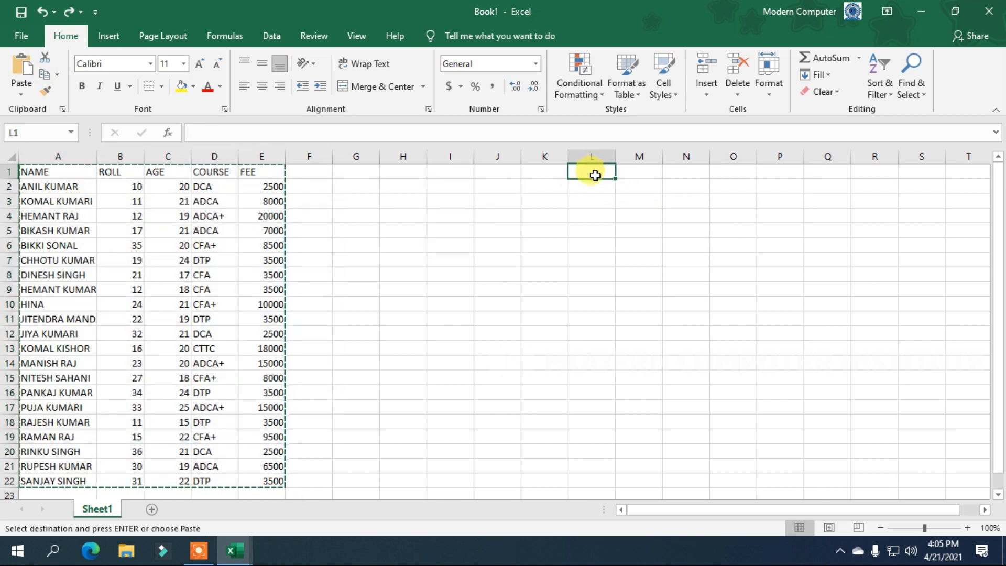
pyautogui.hotkey('ctrl', 'v')
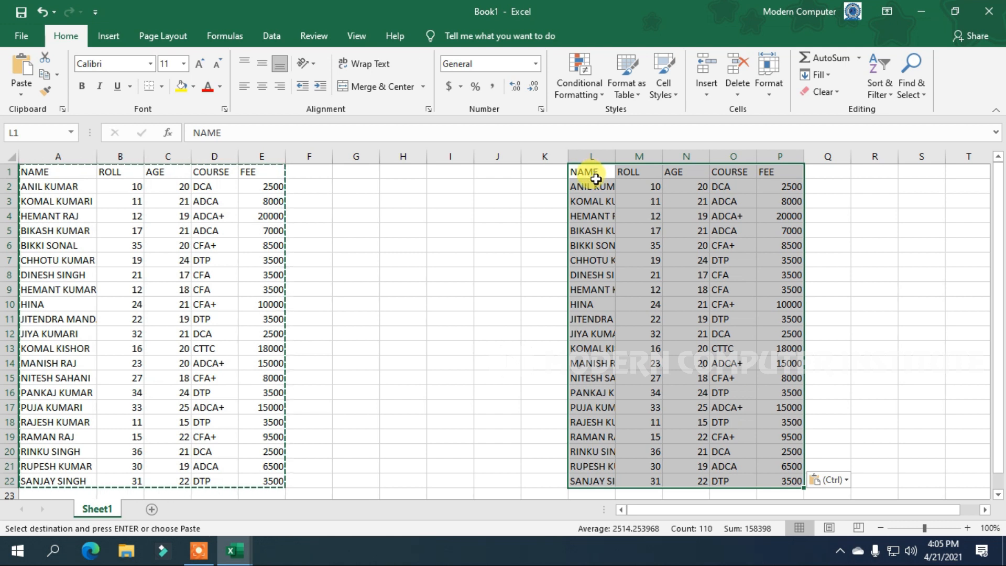
pyautogui.hotkey('ctrl', 'z')
pyautogui.click(392, 246)
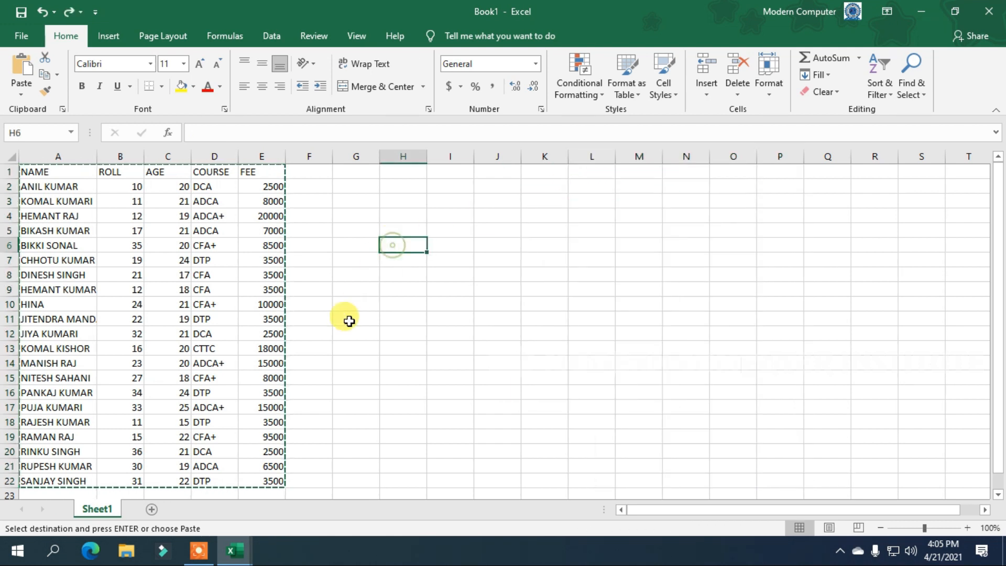
# Make header row A1:E1 red text enlarged to 14 pt.
pyautogui.moveTo(270, 171); pyautogui.dragTo(21, 171)
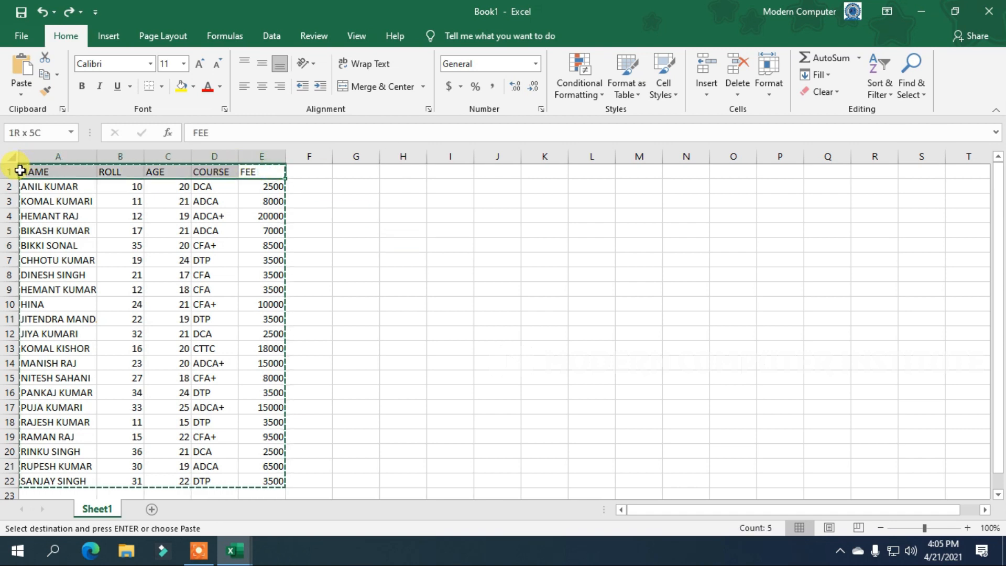
pyautogui.click(209, 90)
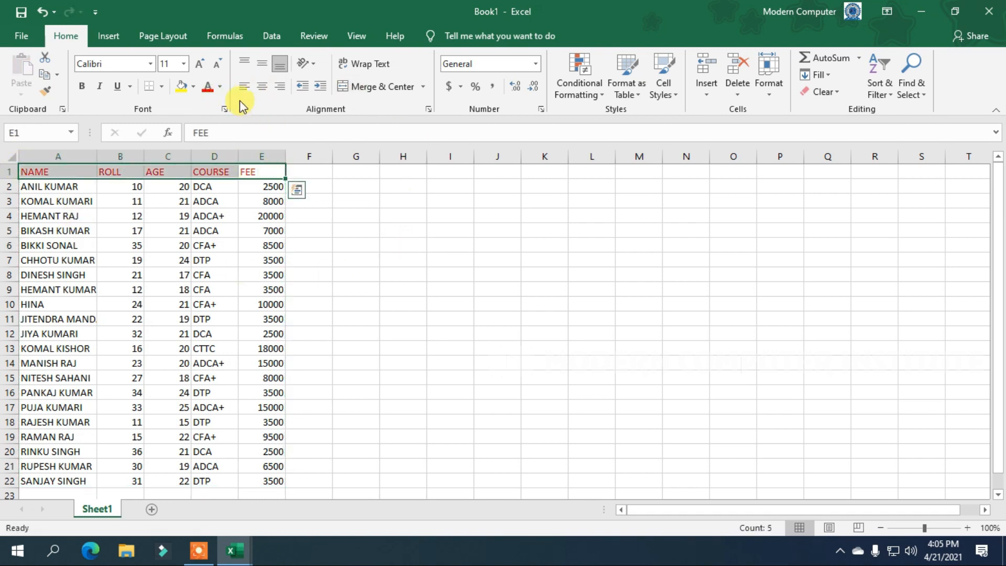
pyautogui.click(199, 64)
pyautogui.click(198, 65)
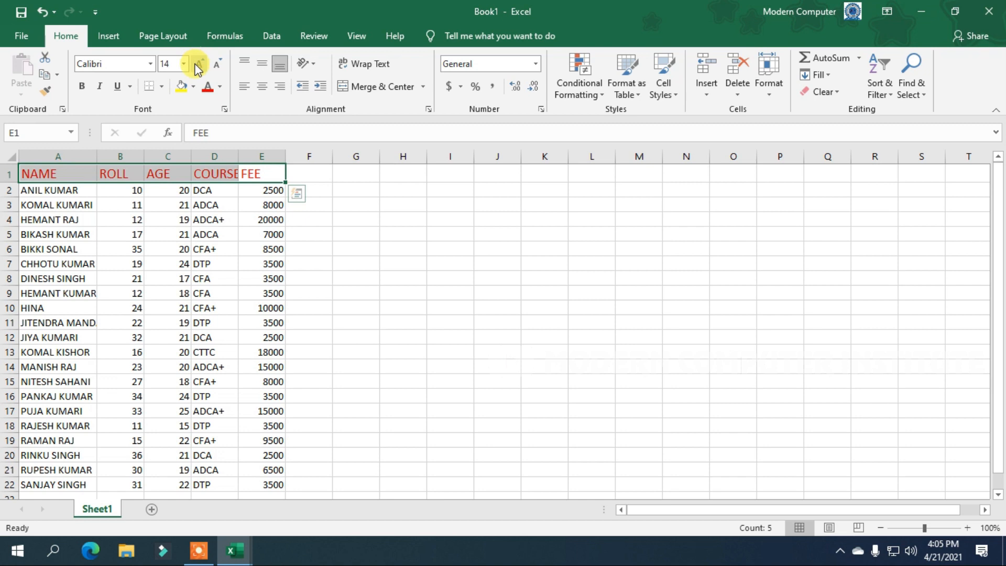
# AutoFit column D so COURSE fits, then select FEE heading cell E1.
pyautogui.click(81, 92)
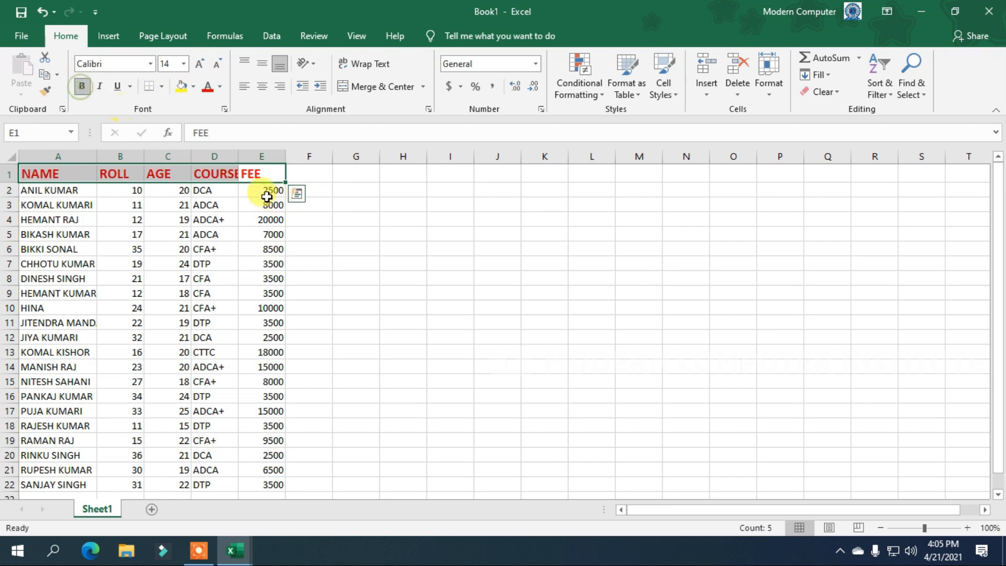
pyautogui.doubleClick(239, 156)
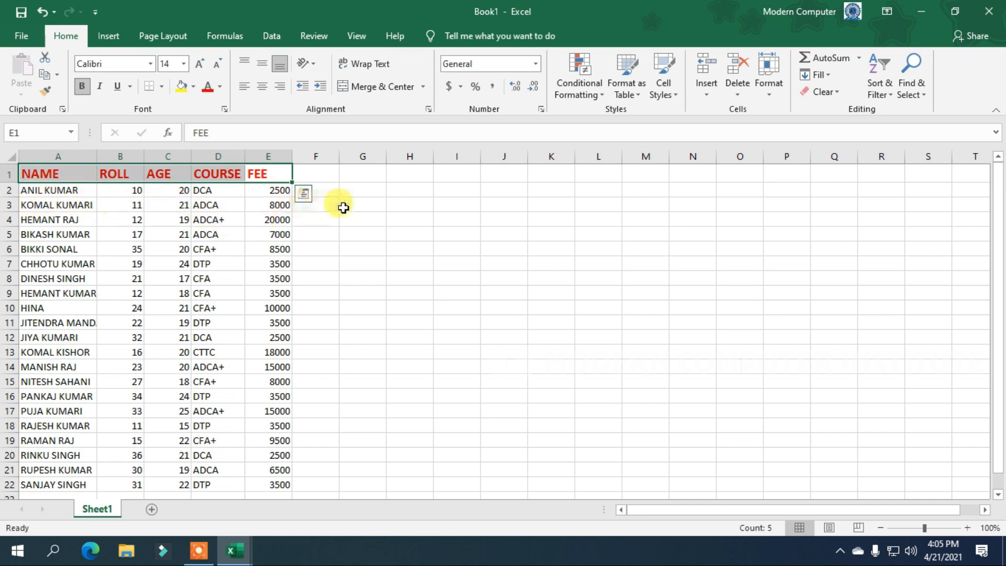
pyautogui.click(259, 174)
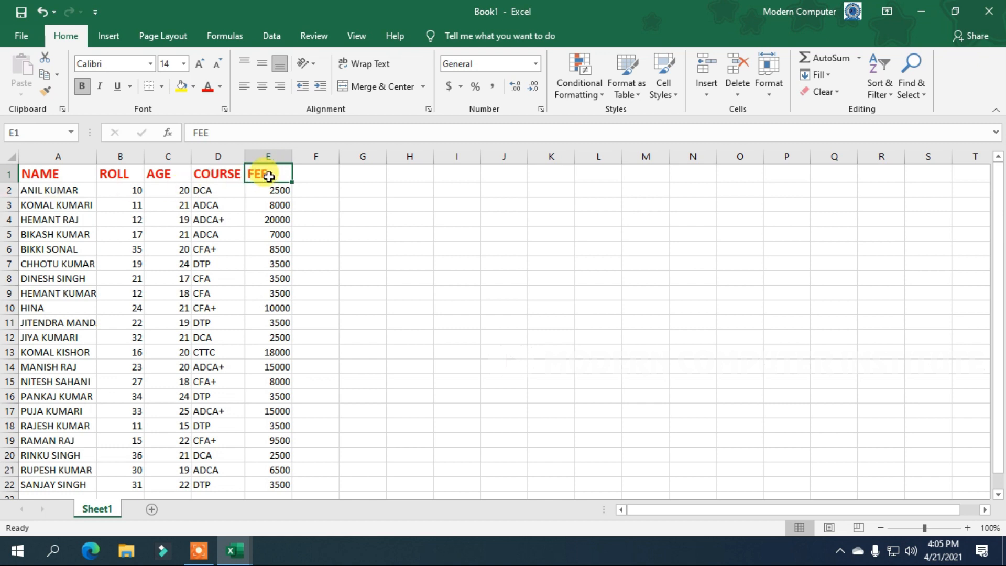
# Format-paint E1's heading style onto row 3, then undo it and the header styling.
pyautogui.click(46, 95)
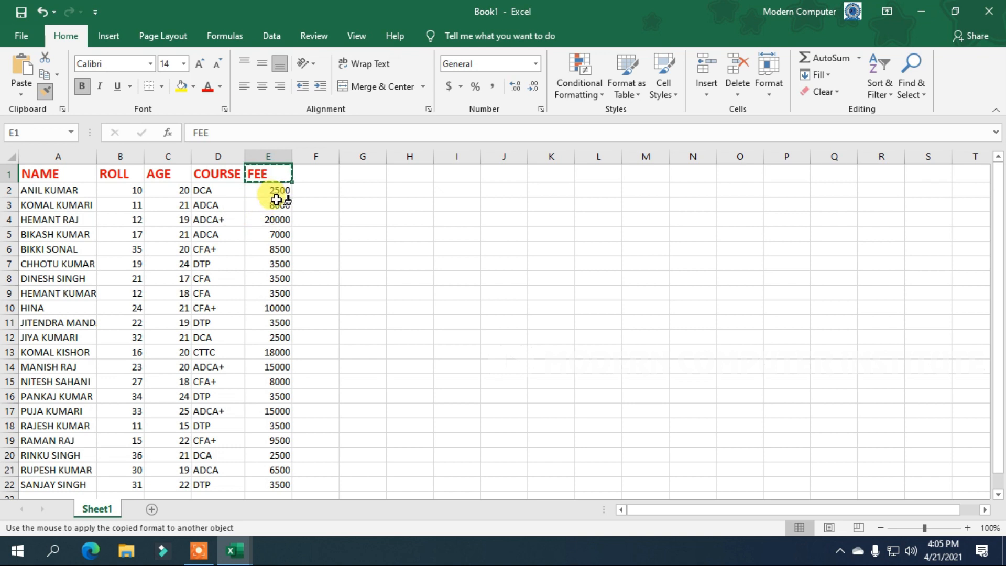
pyautogui.moveTo(276, 203); pyautogui.dragTo(44, 202)
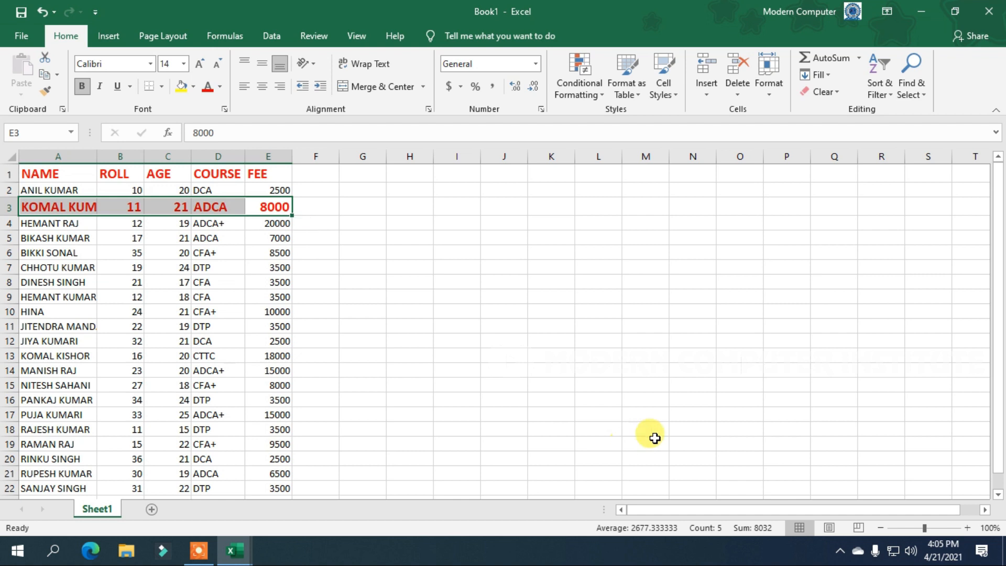
pyautogui.hotkey('ctrl', 'z')
pyautogui.hotkey('ctrl', 'z')
pyautogui.hotkey('ctrl', 'z')
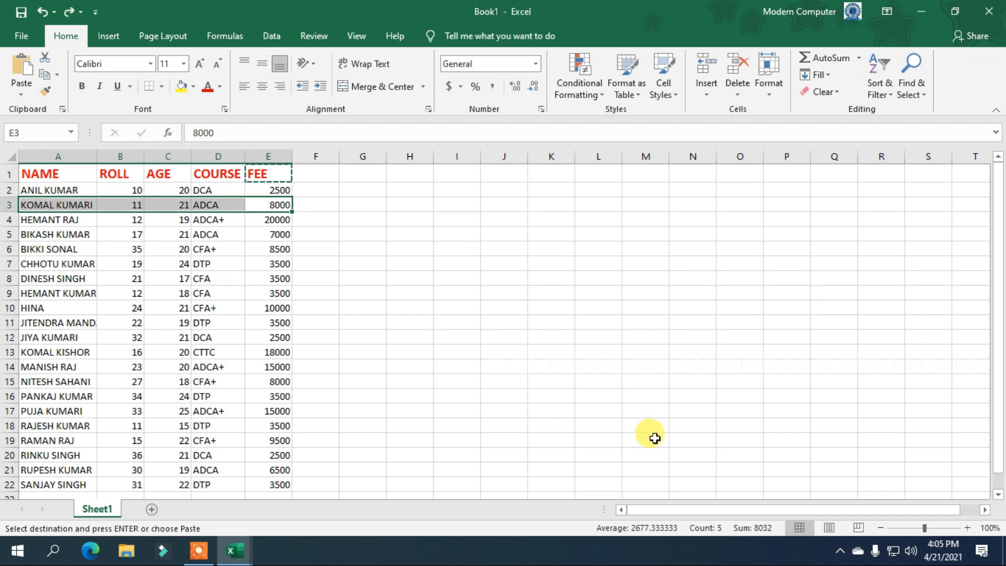
pyautogui.hotkey('ctrl', 'z')
pyautogui.hotkey('ctrl', 'z')
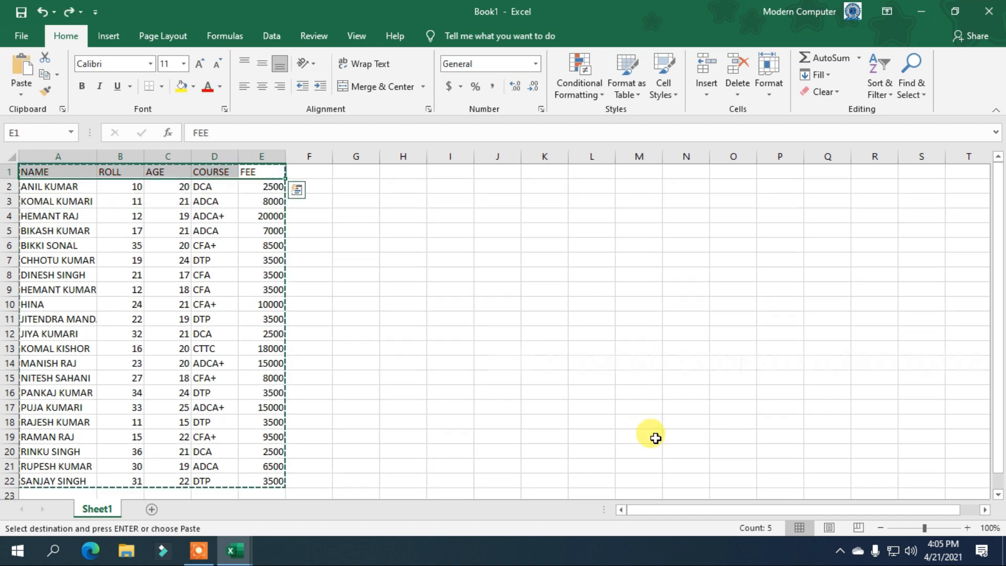
pyautogui.click(191, 270)
pyautogui.moveTo(265, 479); pyautogui.dragTo(12, 162)
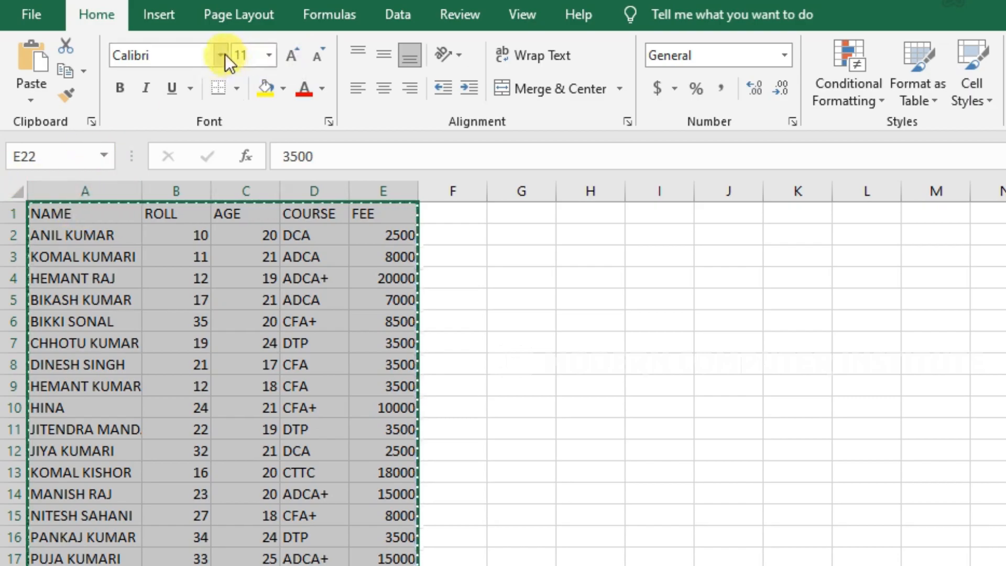
pyautogui.click(222, 52)
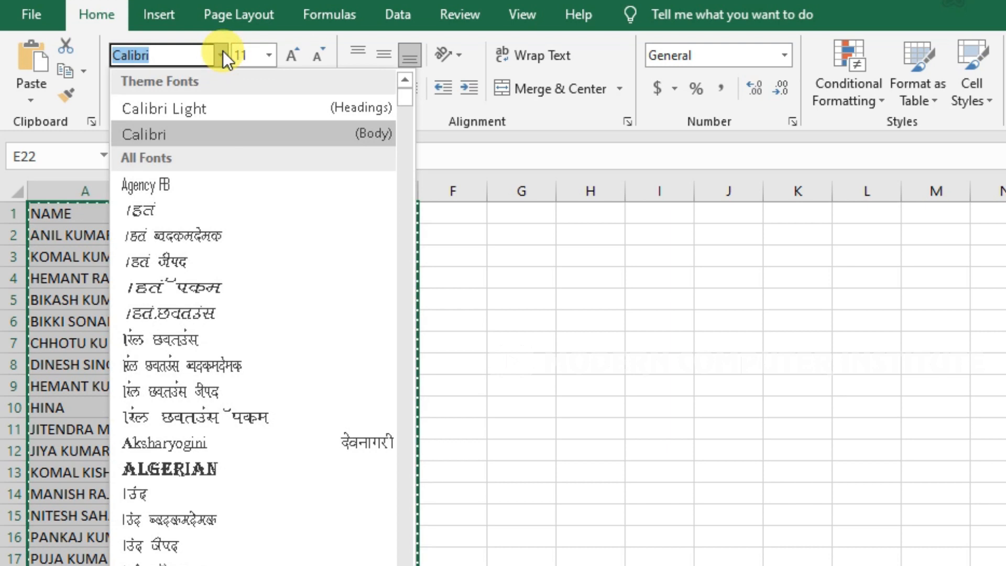
pyautogui.scroll(-7, 256, 437)
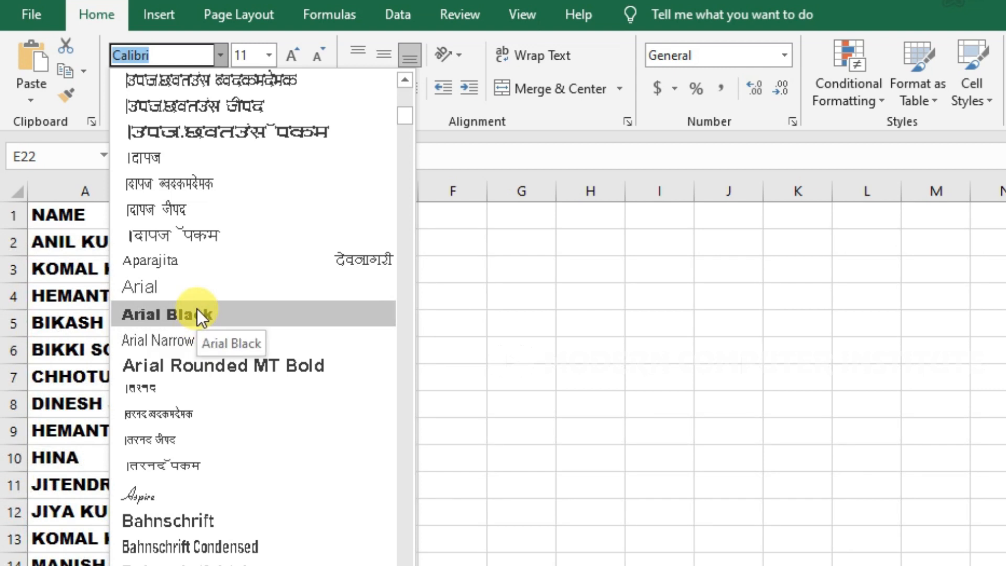
pyautogui.click(198, 312)
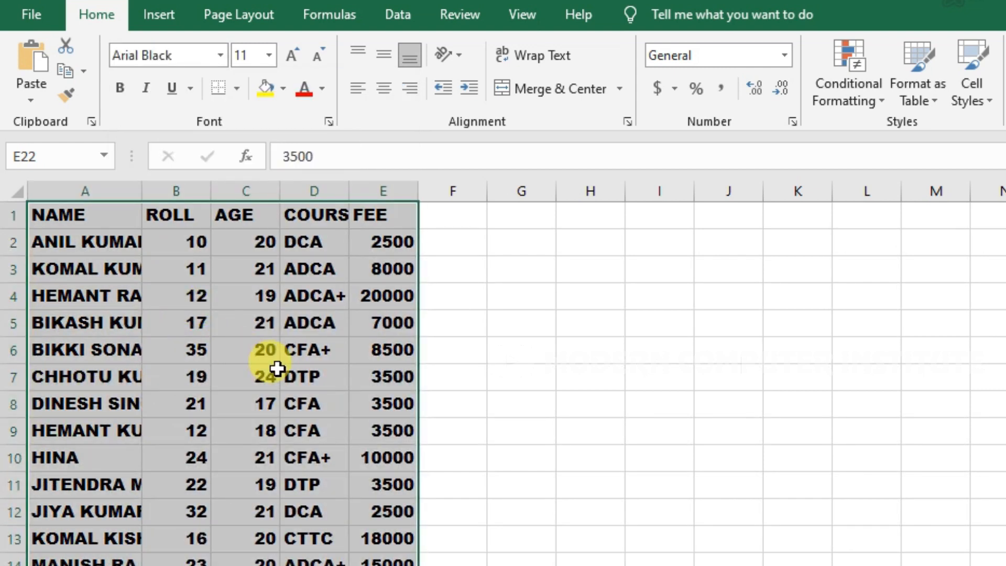
pyautogui.hotkey('ctrl', 'z')
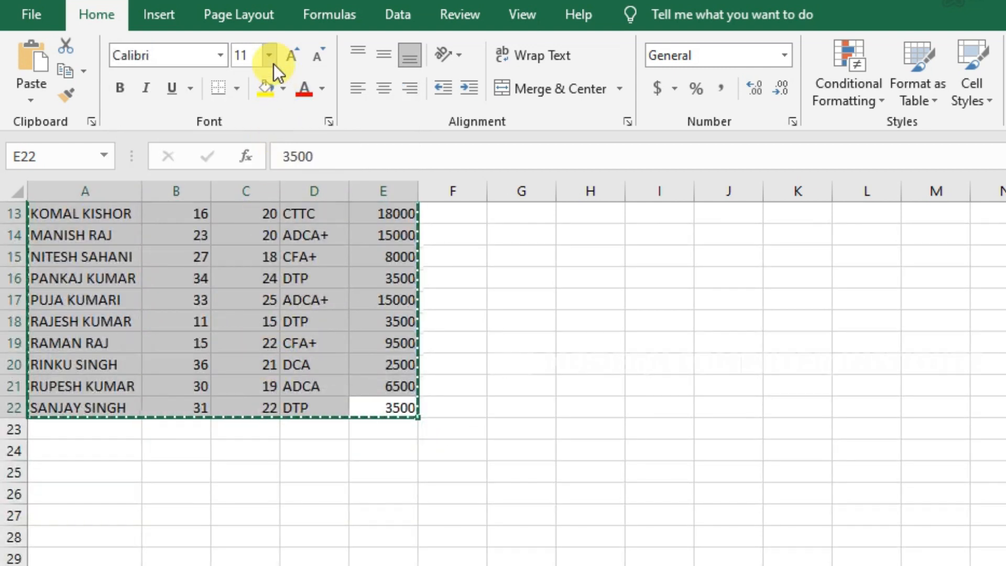
pyautogui.click(269, 57)
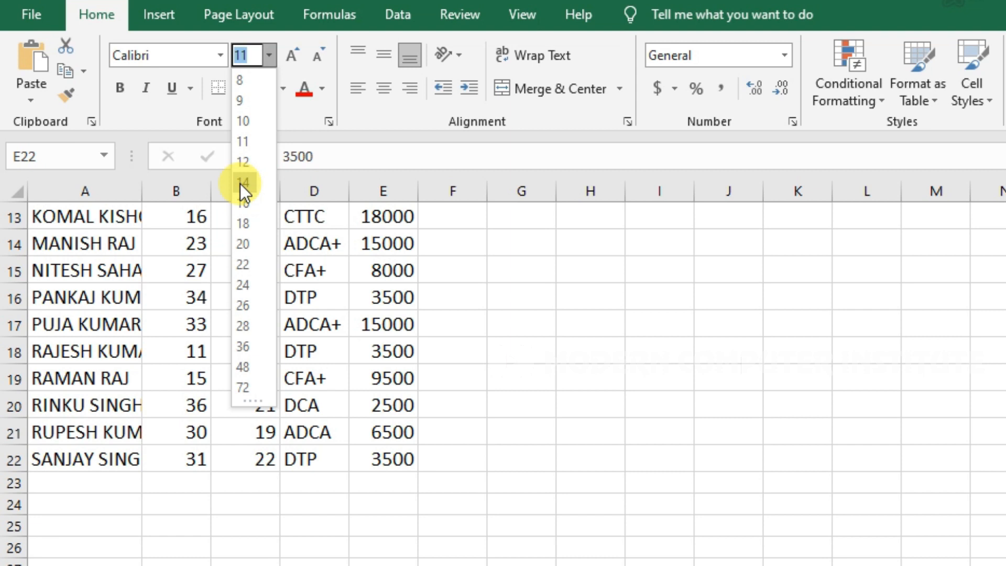
pyautogui.press('Escape')
pyautogui.scroll(4, 395, 391)
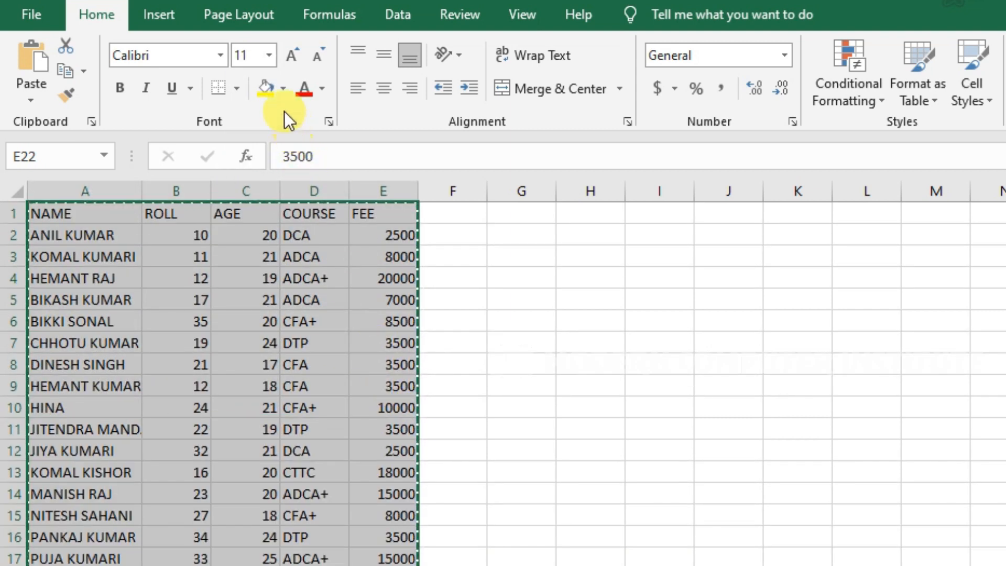
pyautogui.click(297, 62)
pyautogui.click(296, 62)
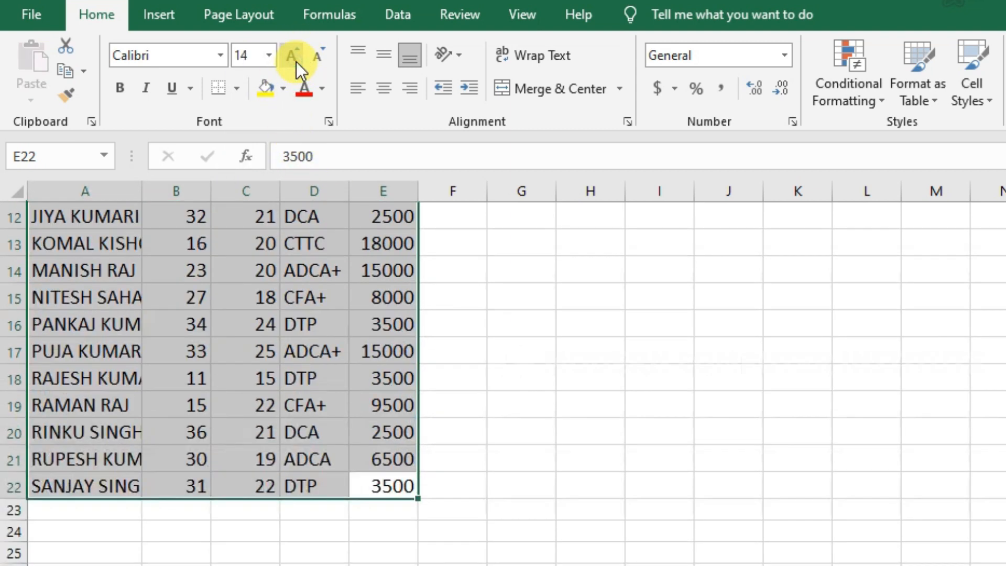
pyautogui.click(297, 62)
pyautogui.click(297, 62)
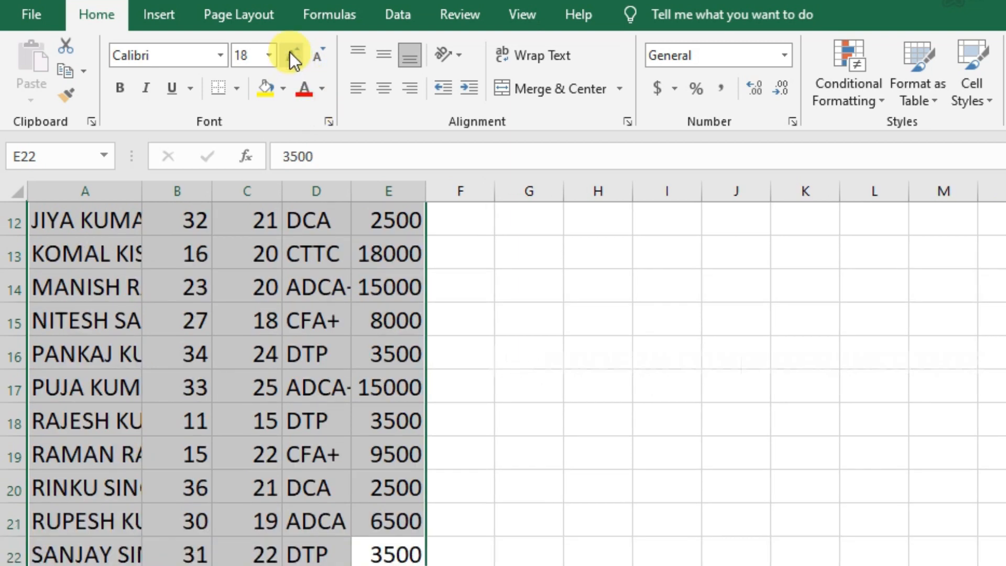
pyautogui.click(322, 55)
pyautogui.click(322, 56)
pyautogui.click(322, 56)
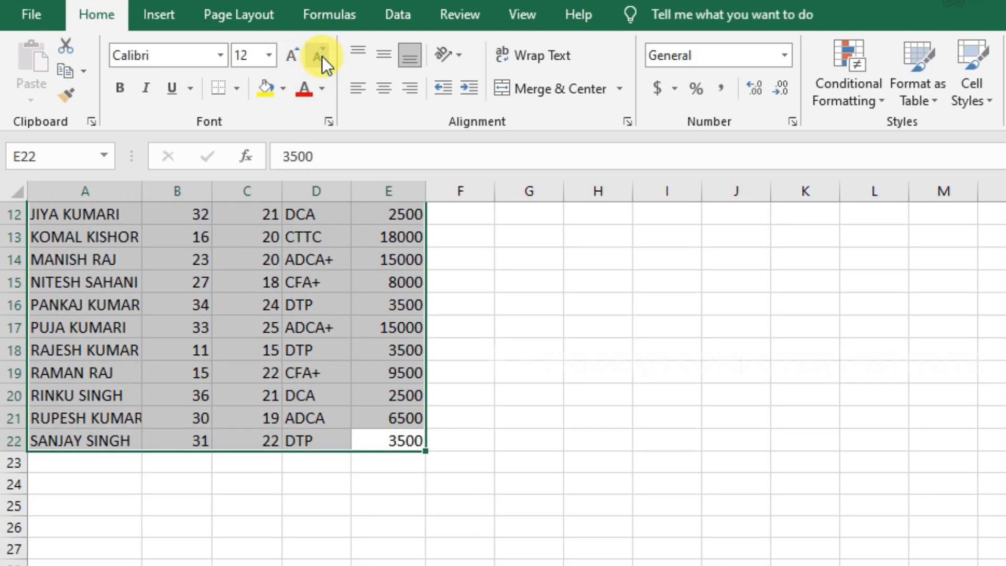
pyautogui.click(321, 56)
pyautogui.scroll(2, 366, 354)
pyautogui.scroll(2, 366, 354)
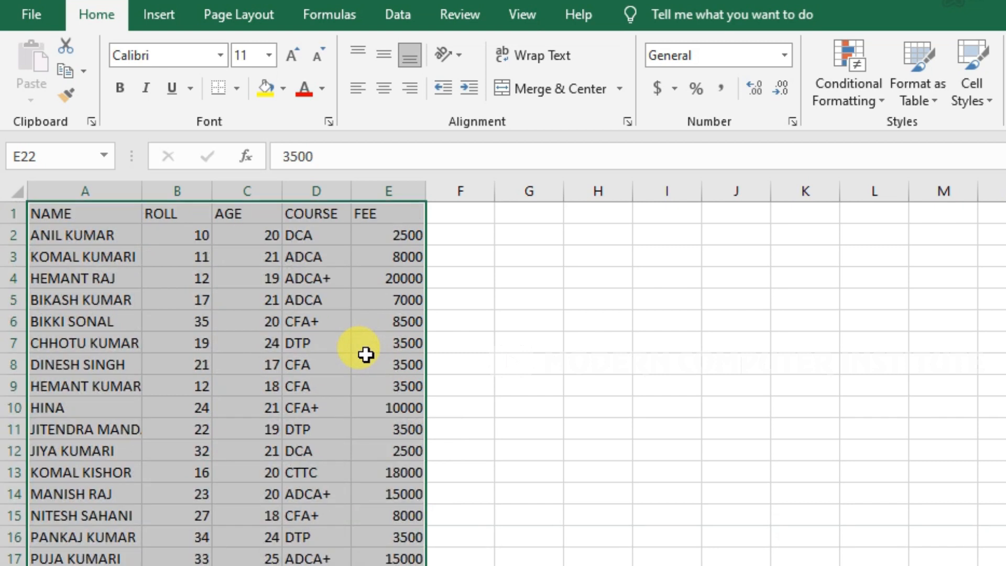
pyautogui.click(121, 87)
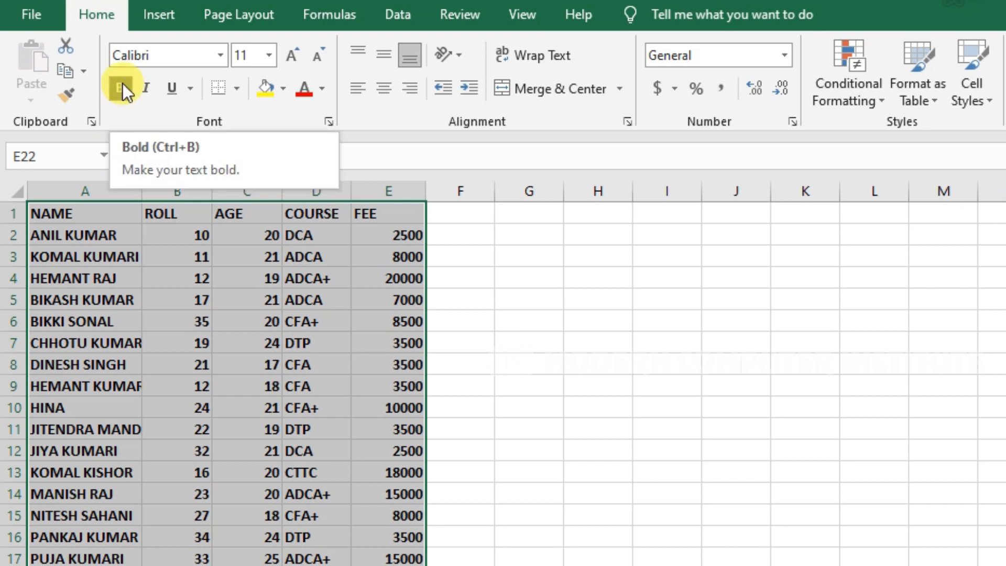
pyautogui.click(122, 85)
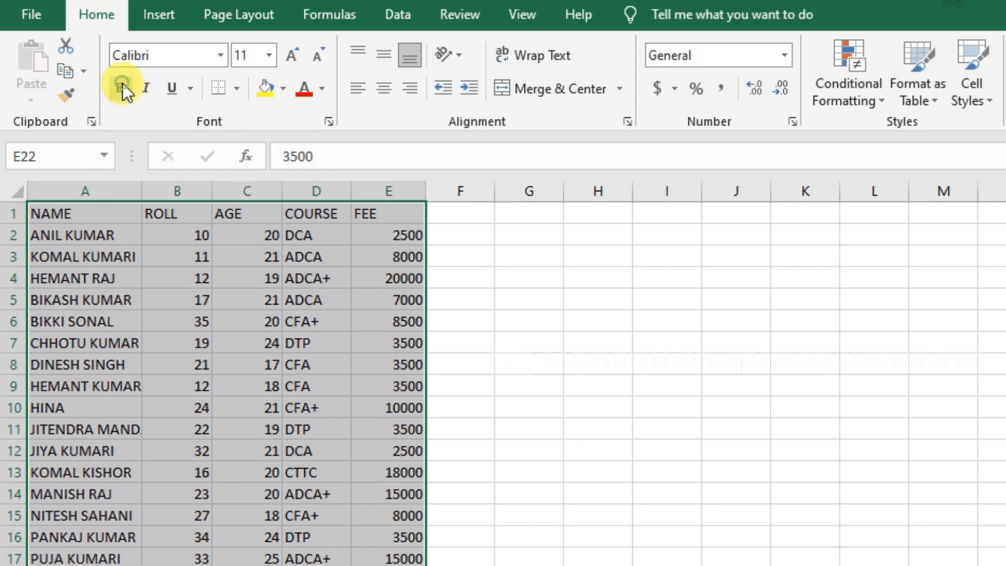
pyautogui.click(149, 93)
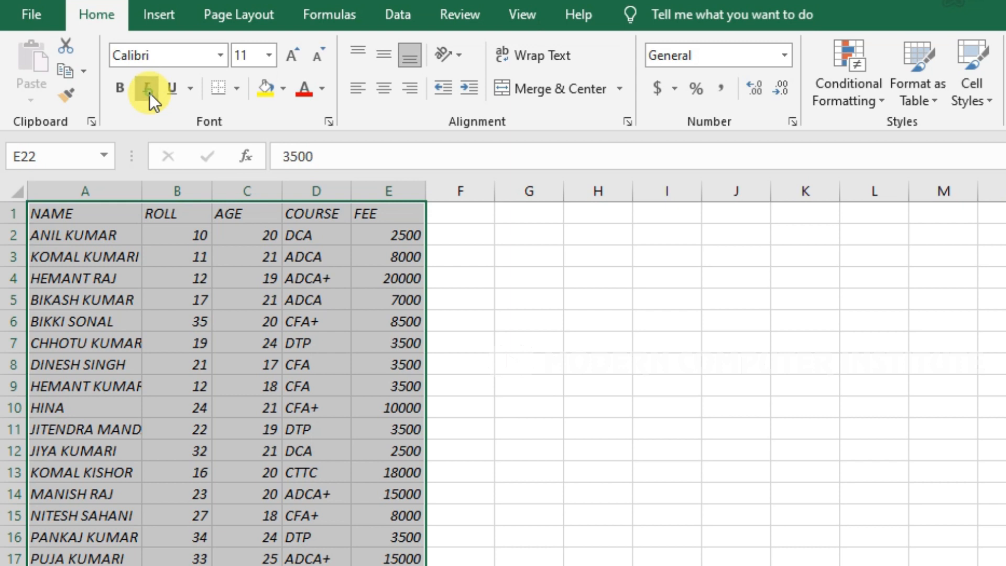
pyautogui.click(149, 92)
pyautogui.click(171, 92)
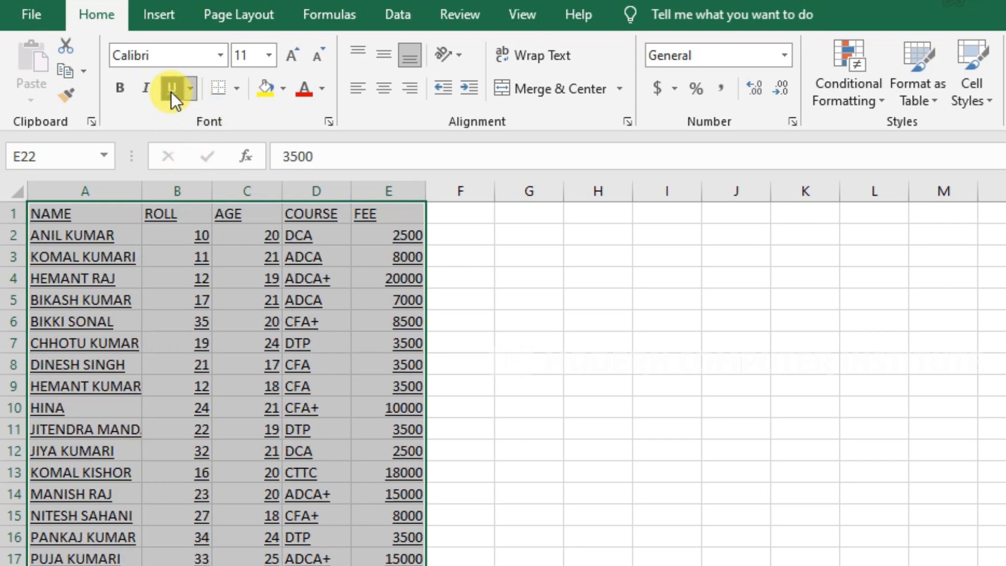
pyautogui.click(171, 92)
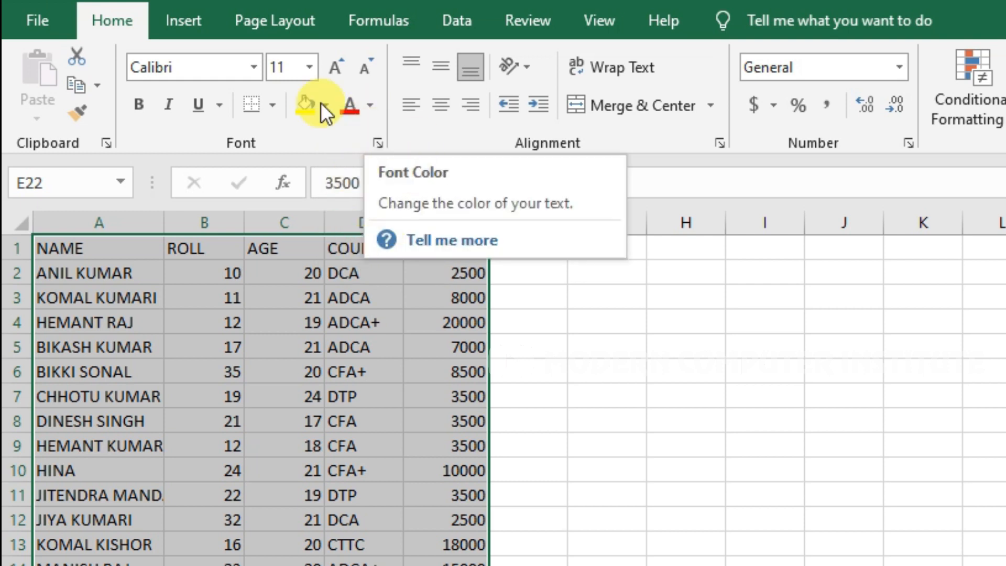
# Give header cells A1:E1 bold red text on a yellow fill.
pyautogui.click(190, 323)
pyautogui.moveTo(52, 248); pyautogui.dragTo(437, 244)
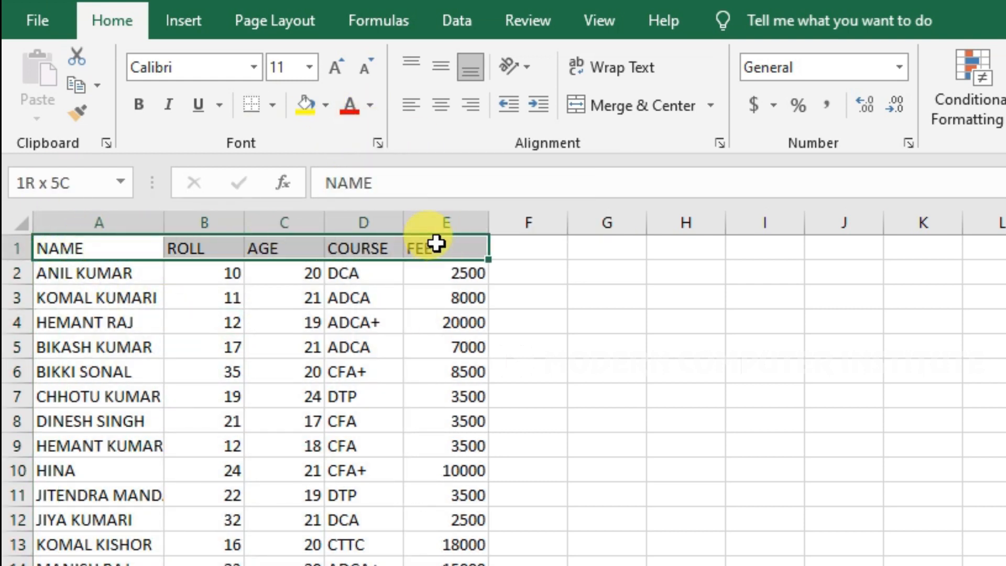
pyautogui.click(372, 104)
pyautogui.click(372, 325)
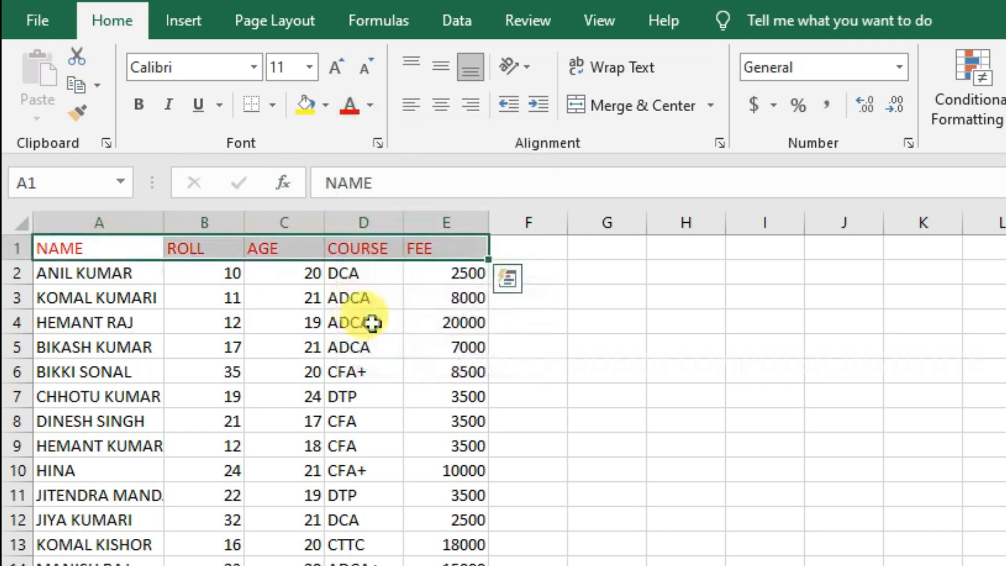
pyautogui.click(143, 113)
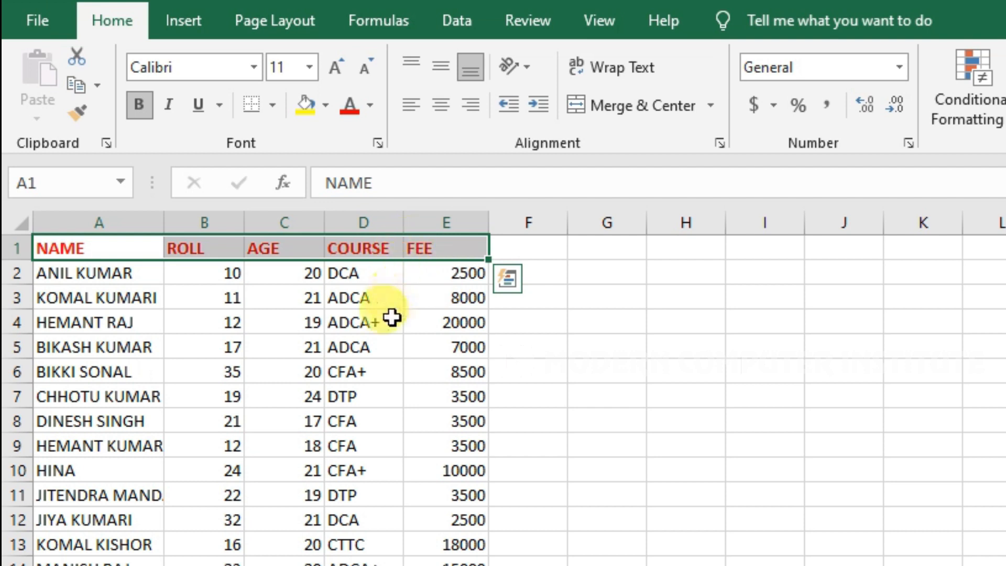
pyautogui.click(326, 106)
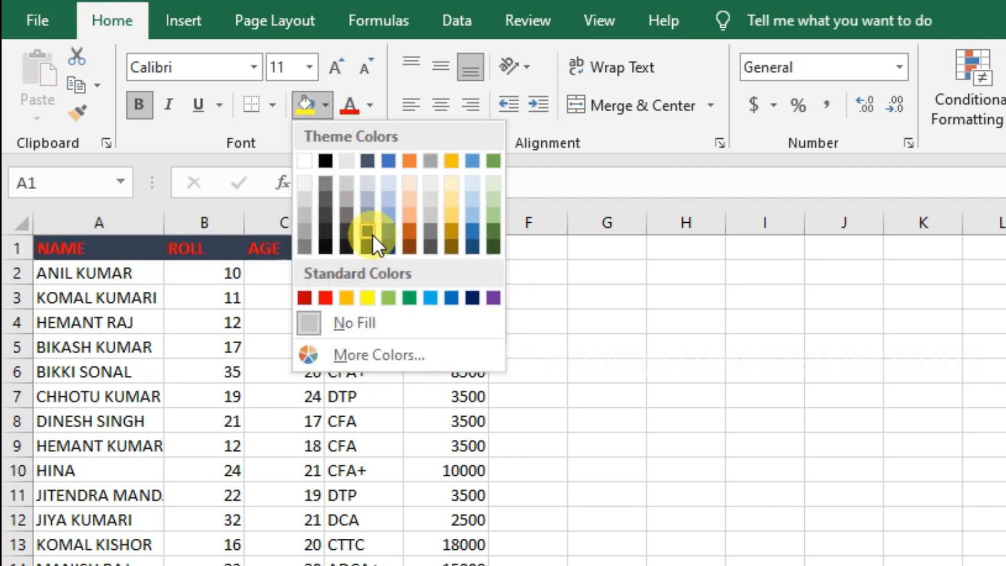
pyautogui.click(375, 299)
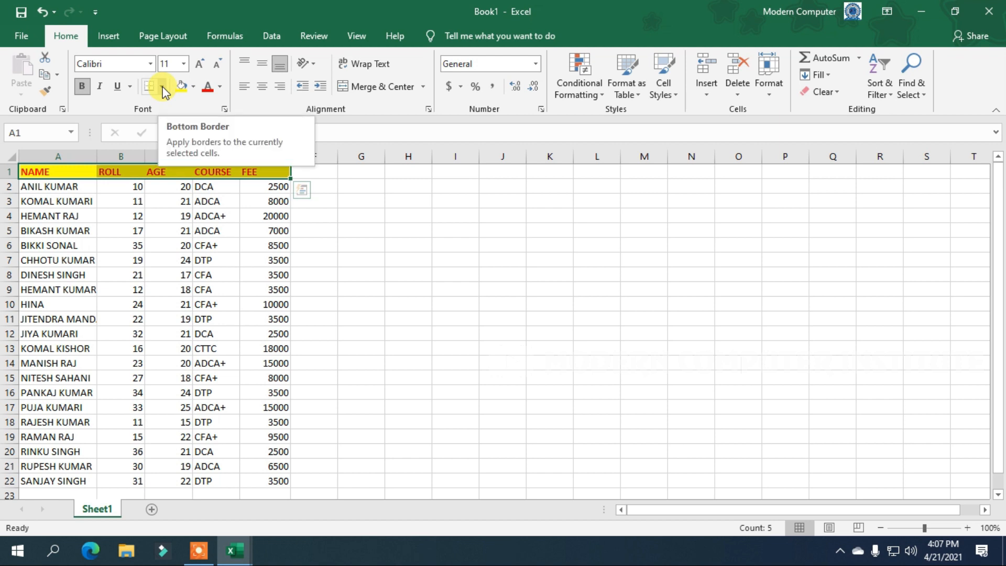
# Open More Borders in Format Cells, cancel without changes, and select table A1:E22.
pyautogui.click(163, 88)
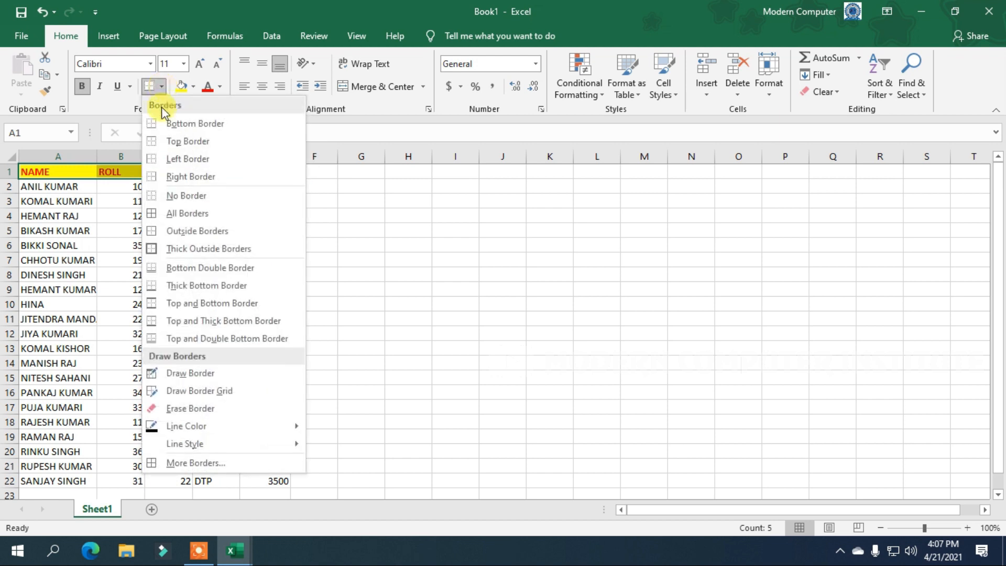
pyautogui.click(201, 462)
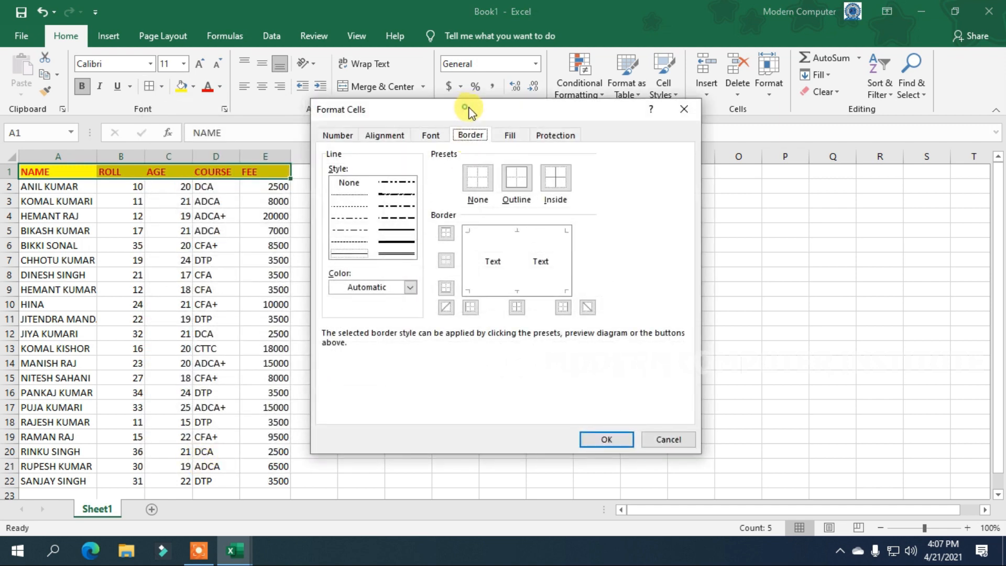
pyautogui.moveTo(468, 111); pyautogui.dragTo(500, 110)
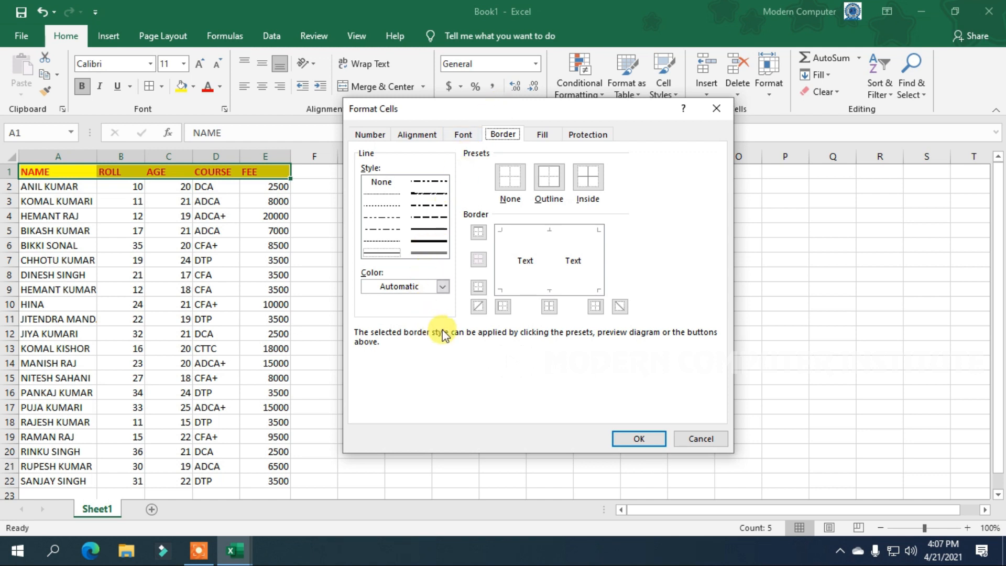
pyautogui.click(703, 443)
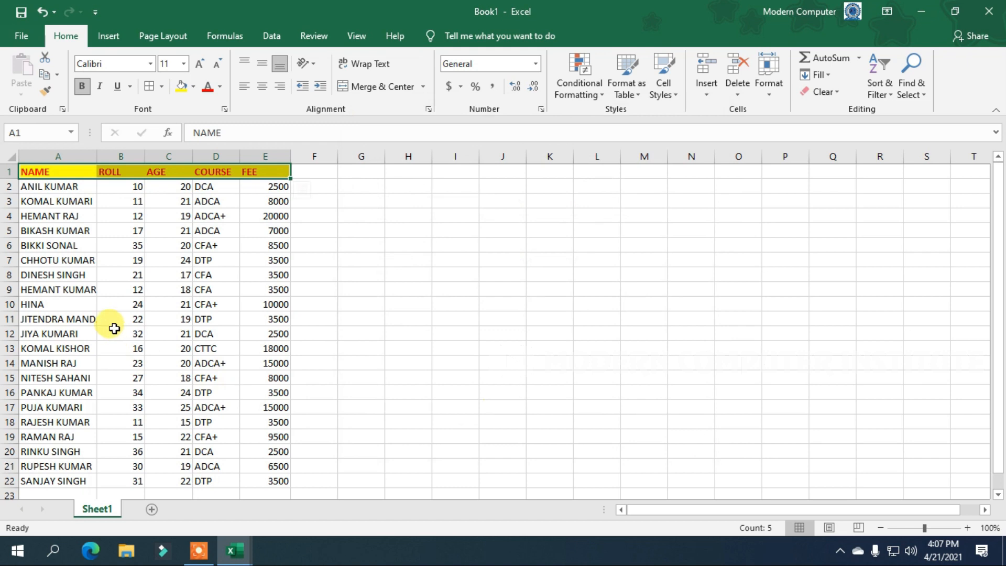
pyautogui.click(202, 333)
pyautogui.moveTo(271, 482); pyautogui.dragTo(32, 171)
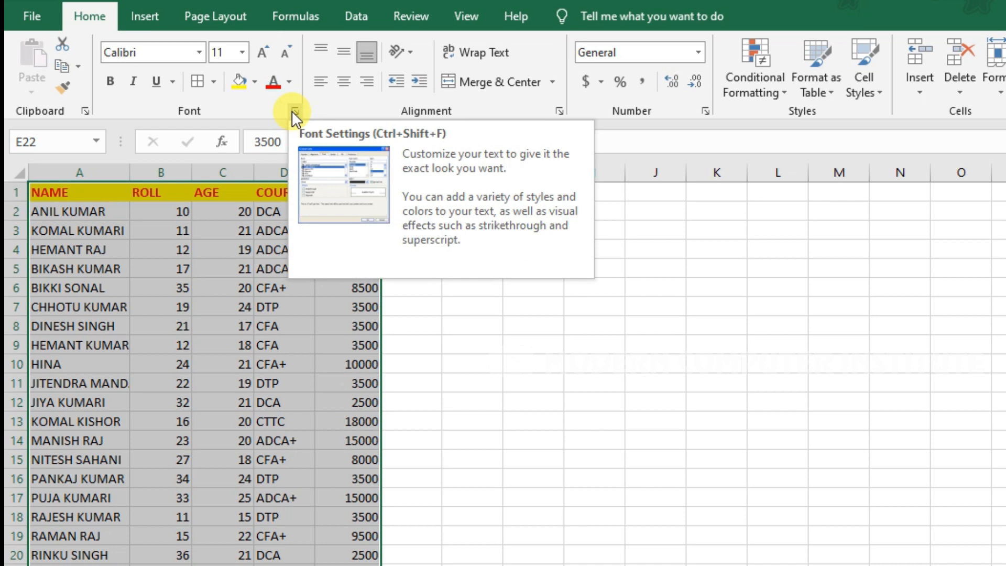
# Apply thin red Outline and Inside borders to A1:E22 via More Borders.
pyautogui.click(213, 83)
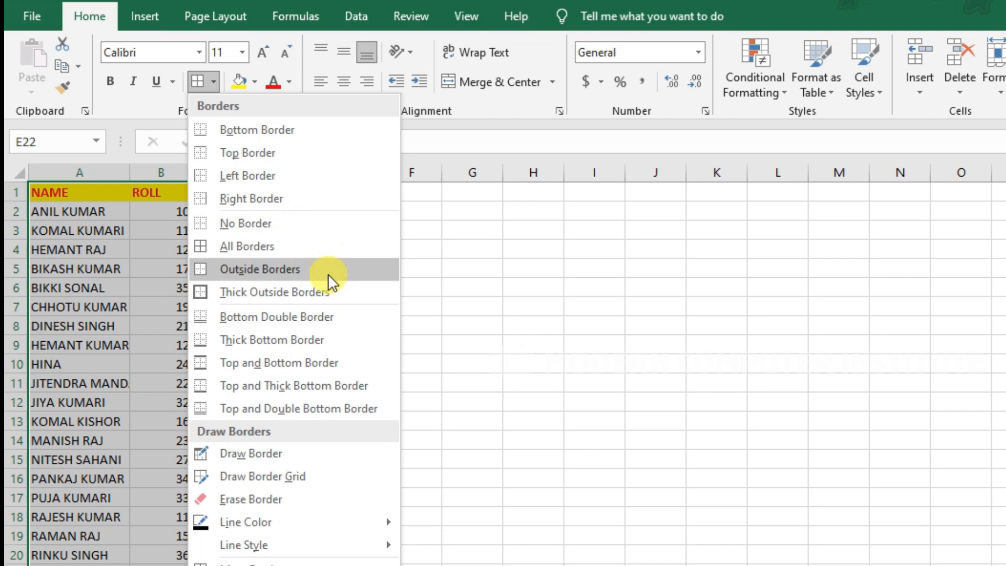
pyautogui.click(252, 563)
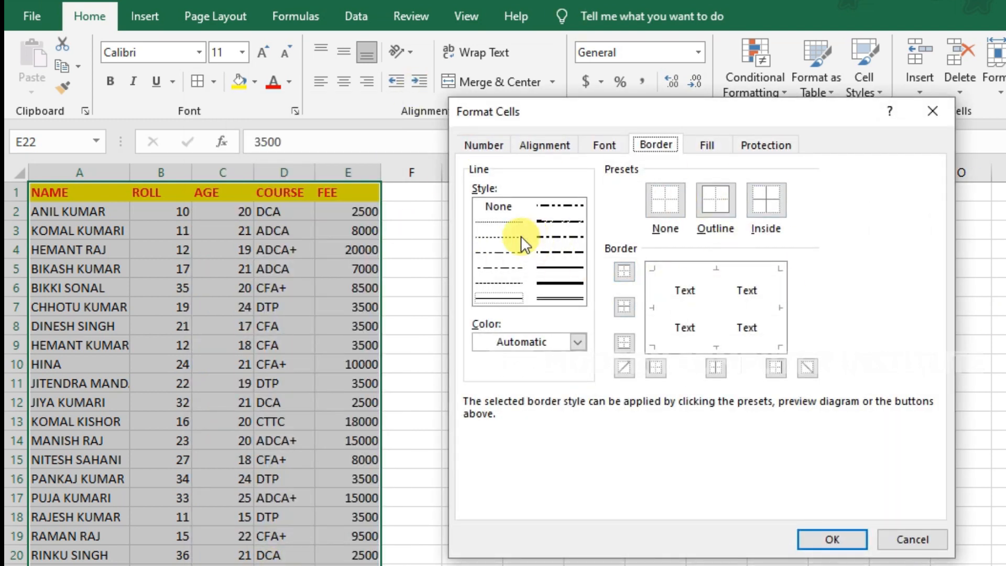
pyautogui.click(501, 298)
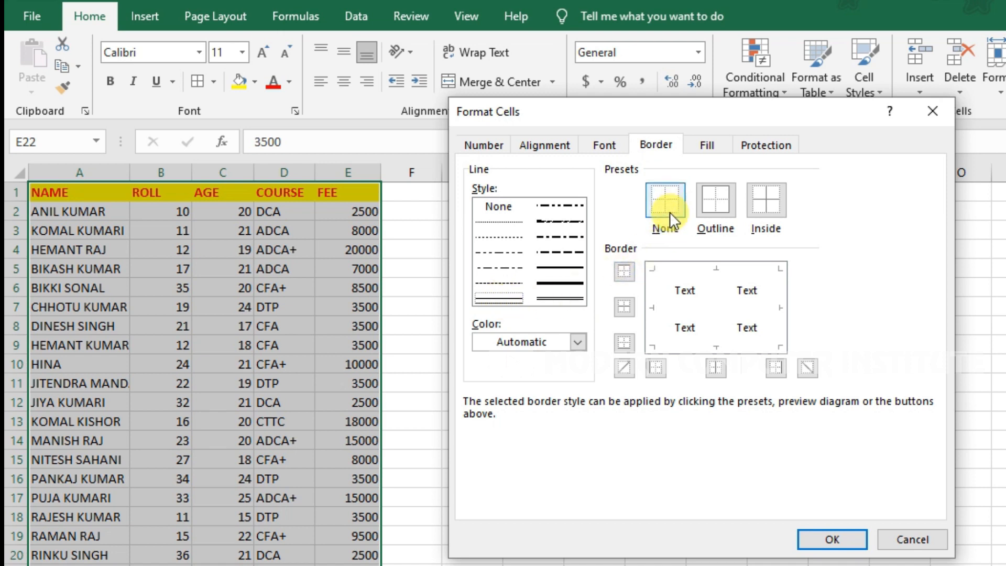
pyautogui.click(578, 341)
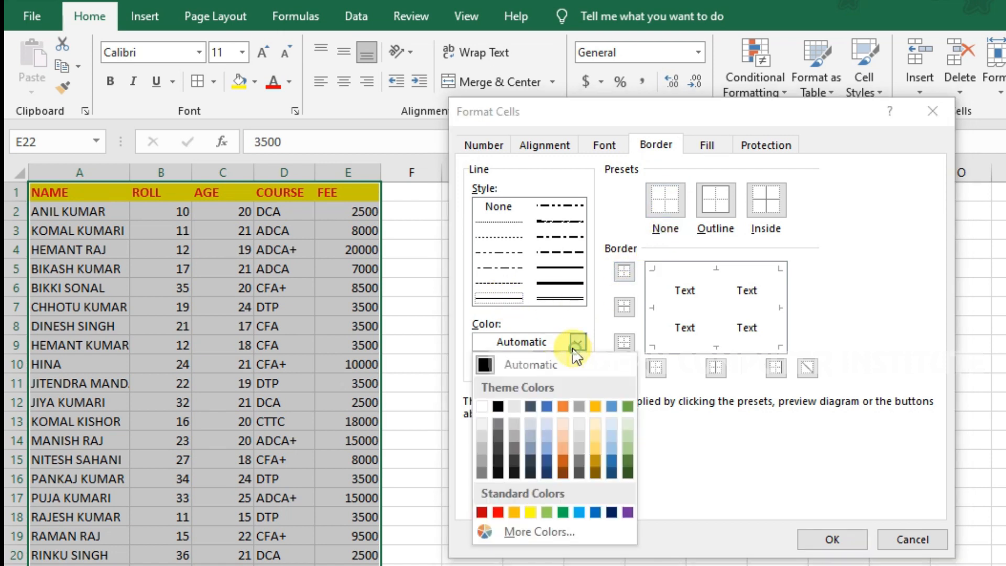
pyautogui.click(499, 511)
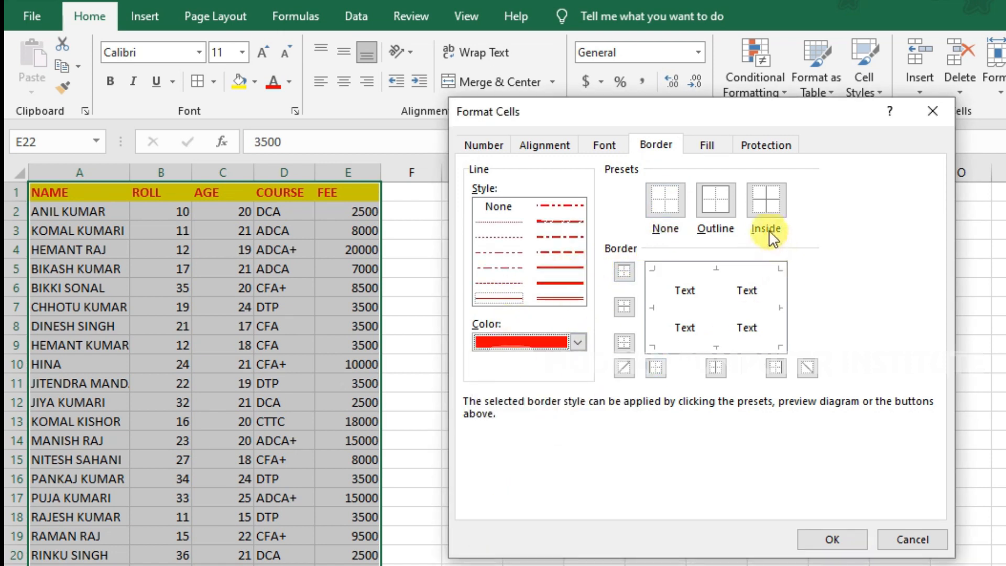
pyautogui.click(709, 202)
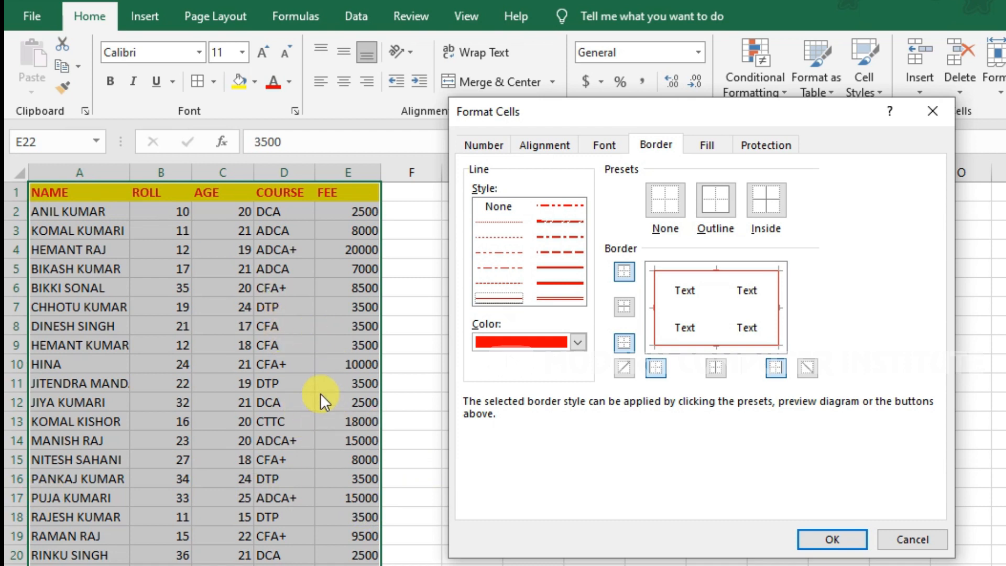
pyautogui.click(772, 203)
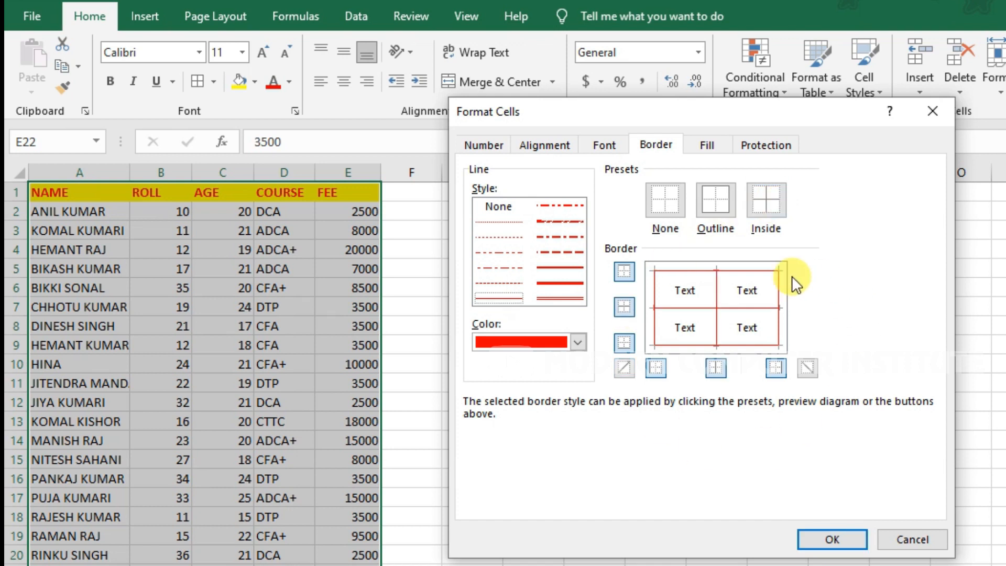
pyautogui.click(833, 540)
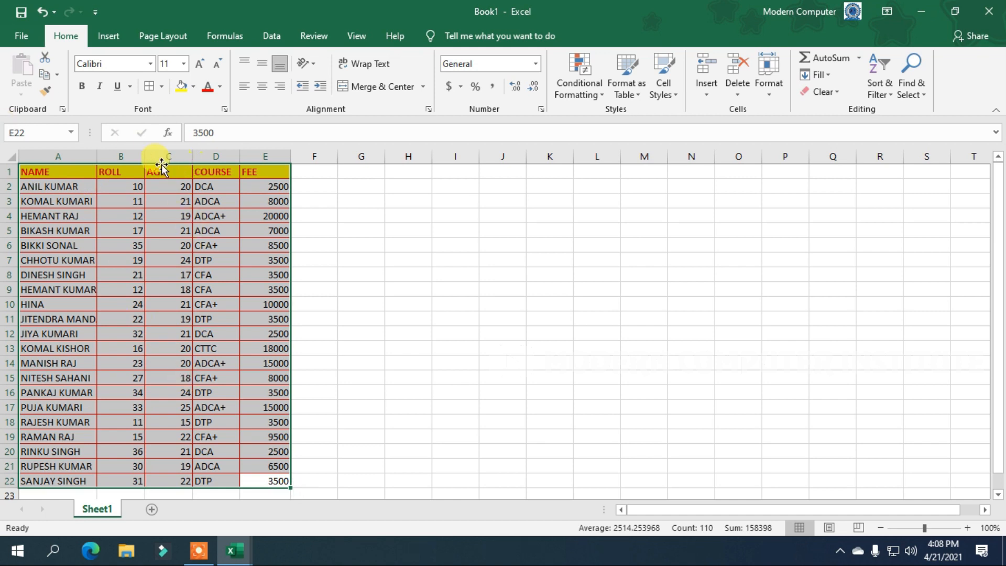
# Fill A1:E22 with light green from the Format Cells Fill tab, then reopen Format Cells.
pyautogui.click(225, 109)
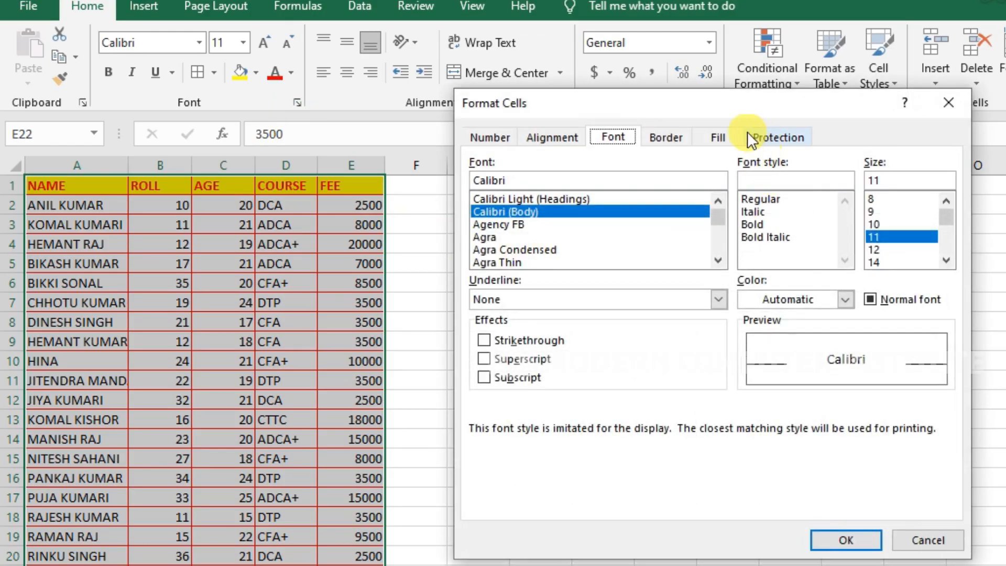
pyautogui.click(502, 135)
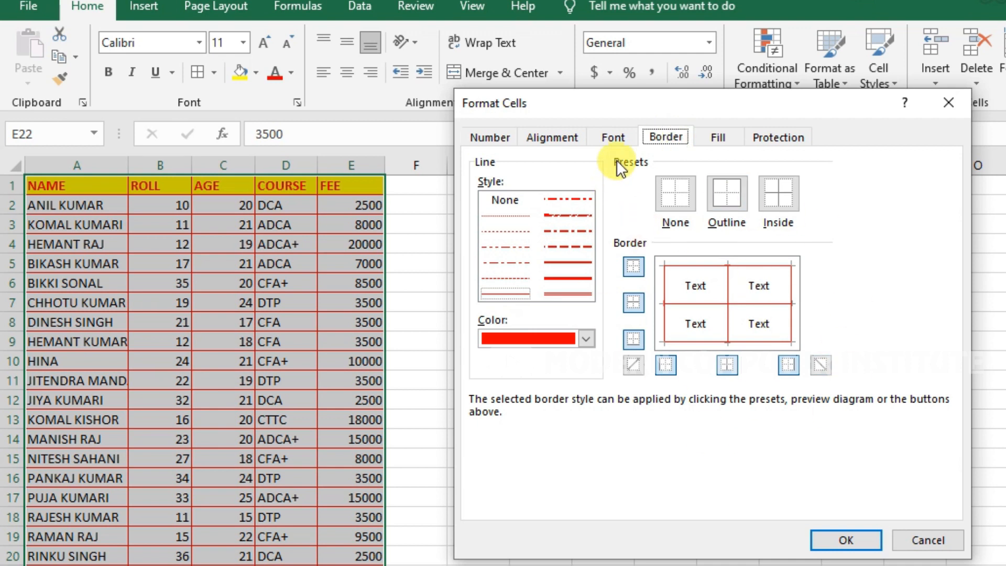
pyautogui.click(614, 137)
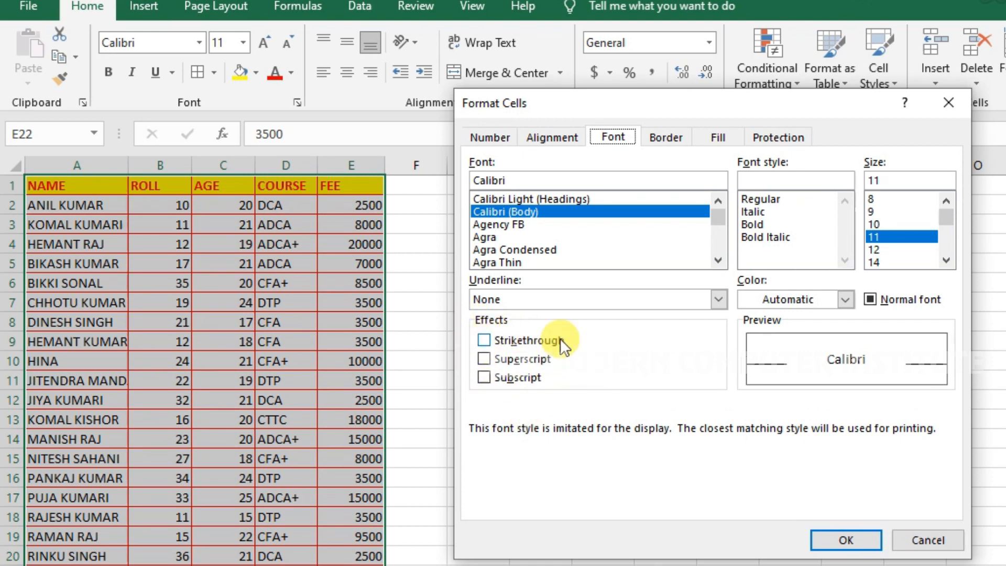
pyautogui.click(671, 137)
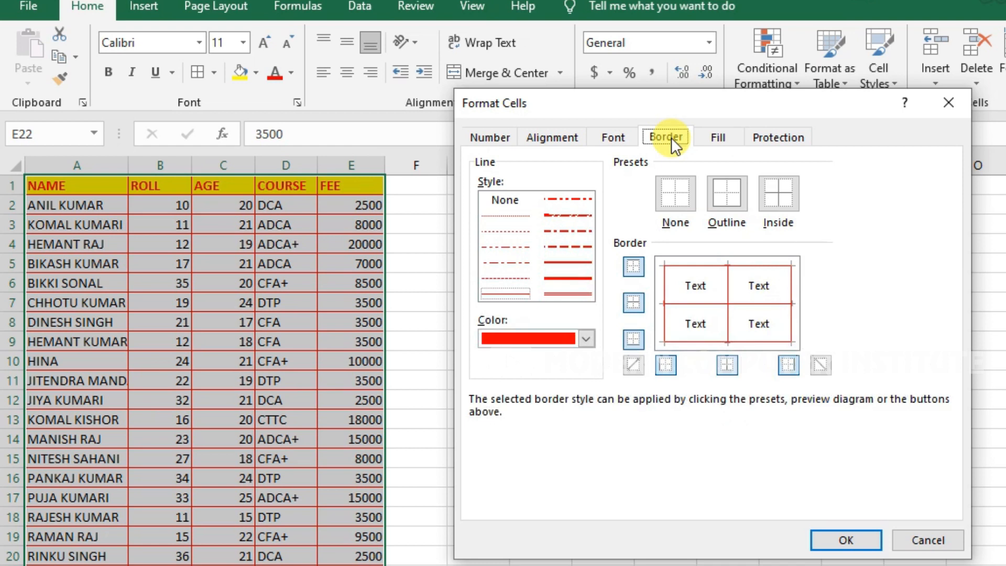
pyautogui.click(719, 132)
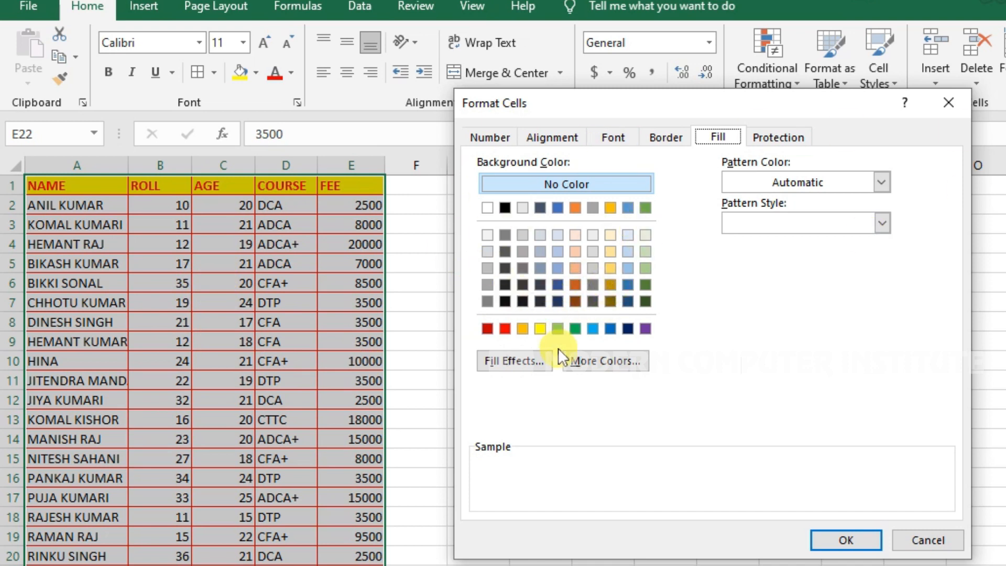
pyautogui.click(541, 329)
pyautogui.click(561, 330)
pyautogui.click(838, 536)
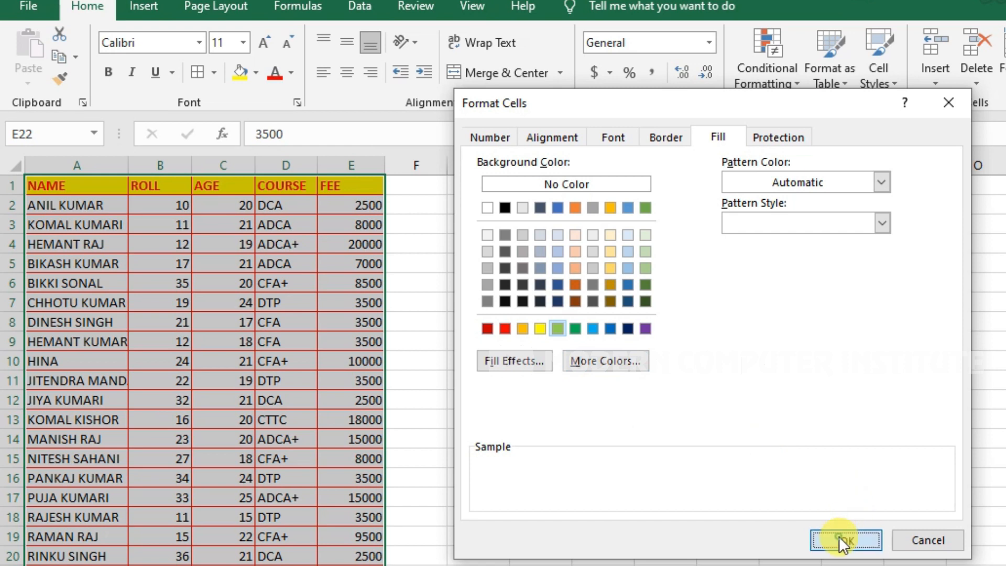
pyautogui.click(298, 101)
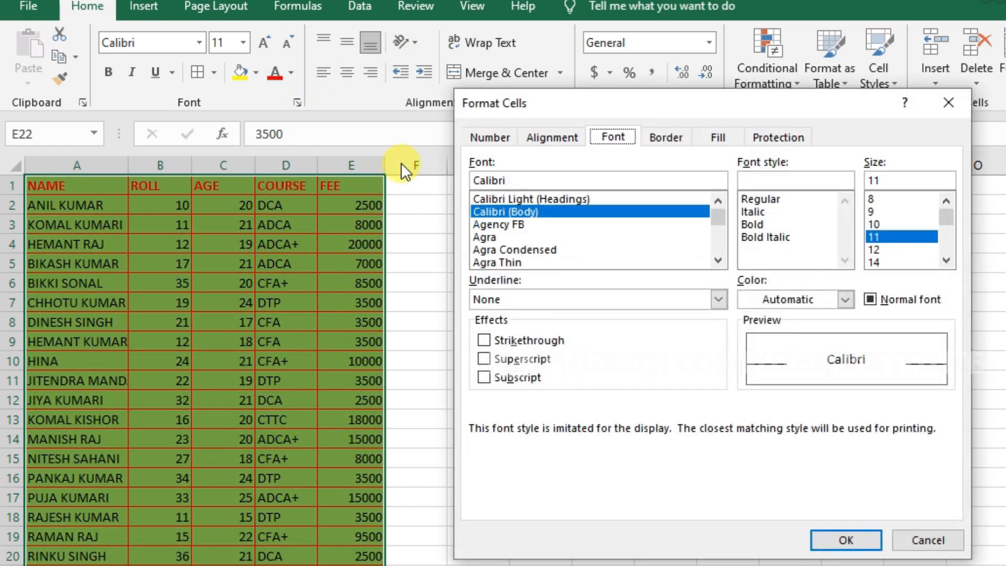
# Set a two-colour Fill Effects gradient: Color 1 yellow, Color 2 light blue.
pyautogui.click(718, 138)
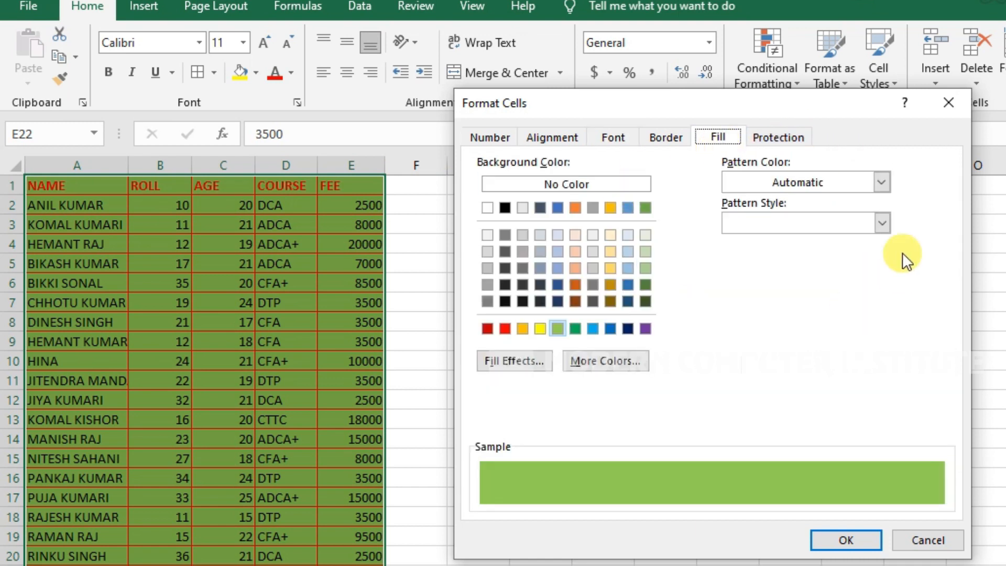
pyautogui.click(530, 364)
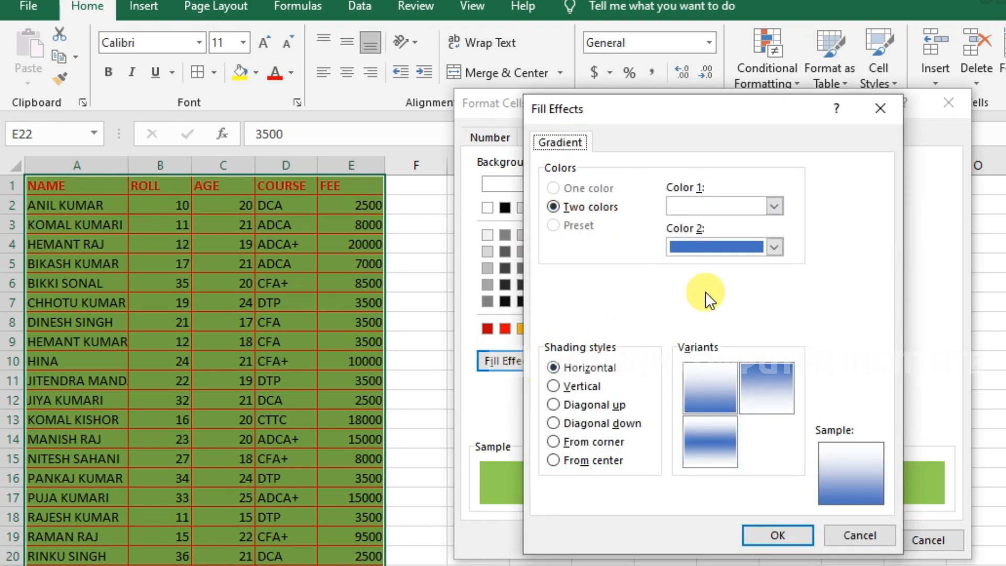
pyautogui.click(750, 209)
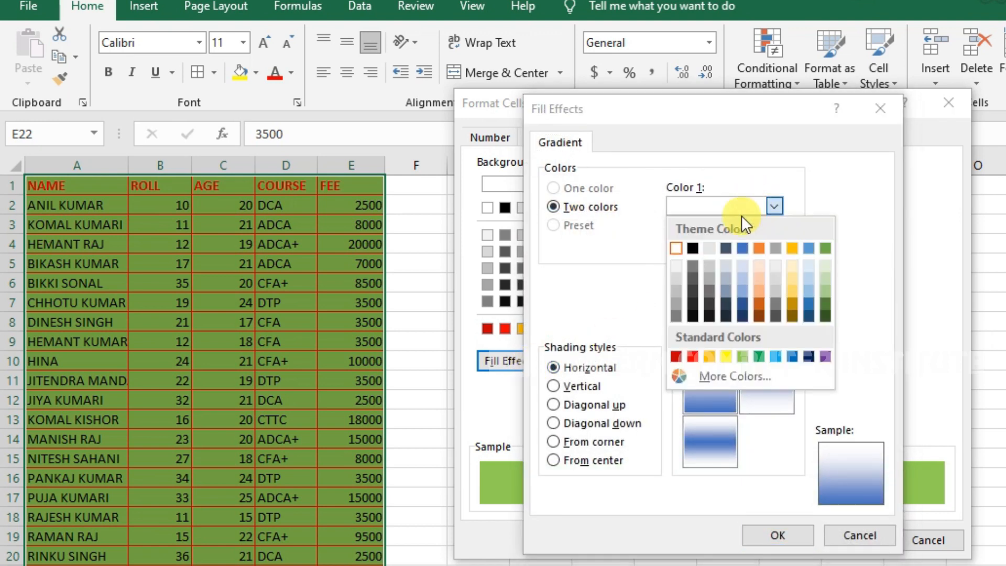
pyautogui.click(722, 358)
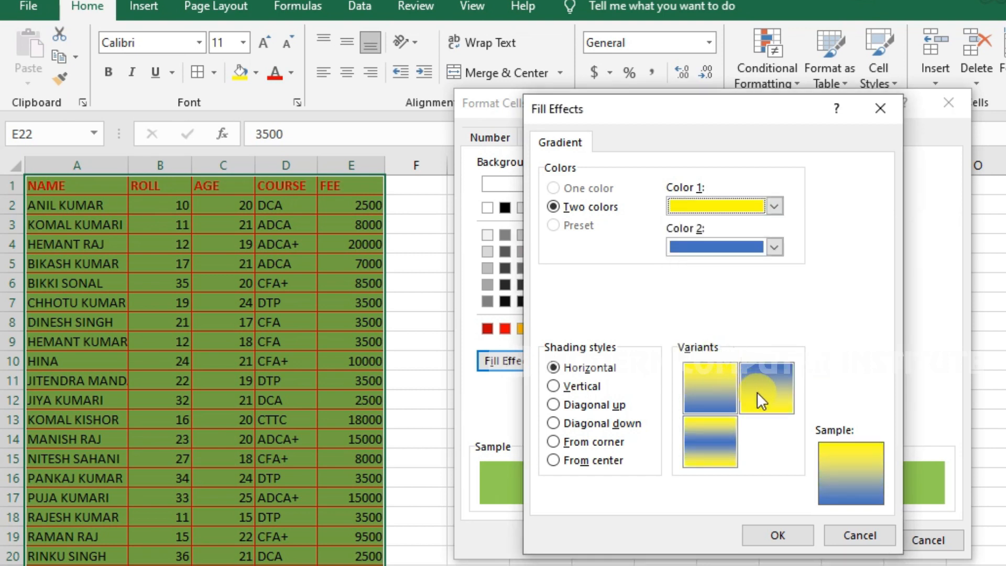
pyautogui.click(773, 248)
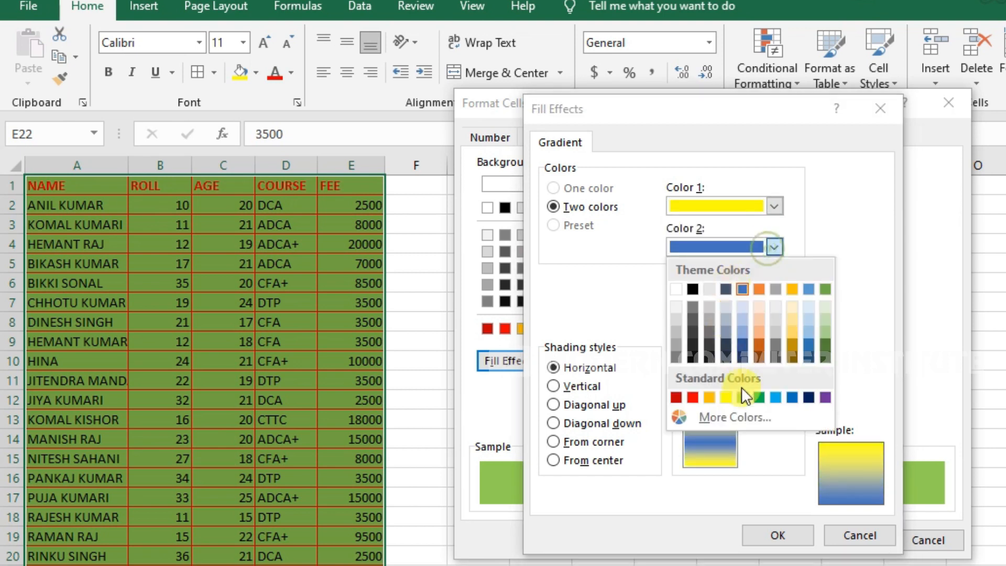
pyautogui.click(780, 394)
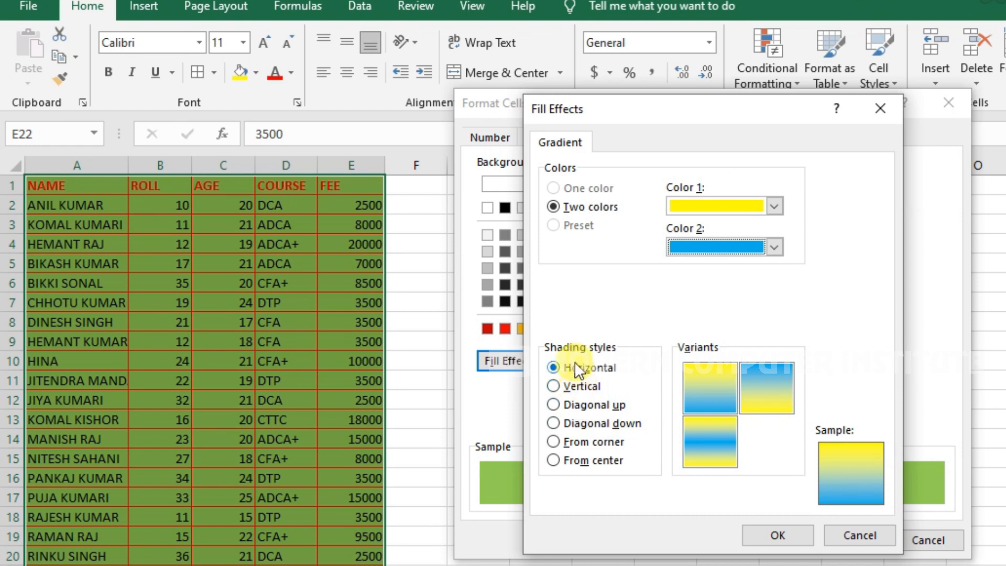
# Choose From center shading style and apply the gradient to the table.
pyautogui.click(583, 388)
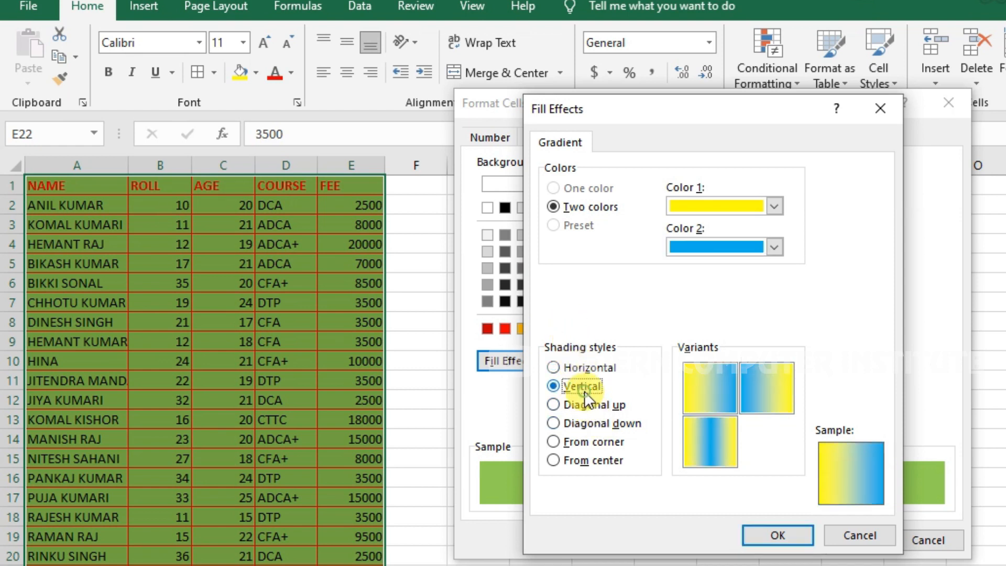
pyautogui.click(586, 405)
pyautogui.click(588, 423)
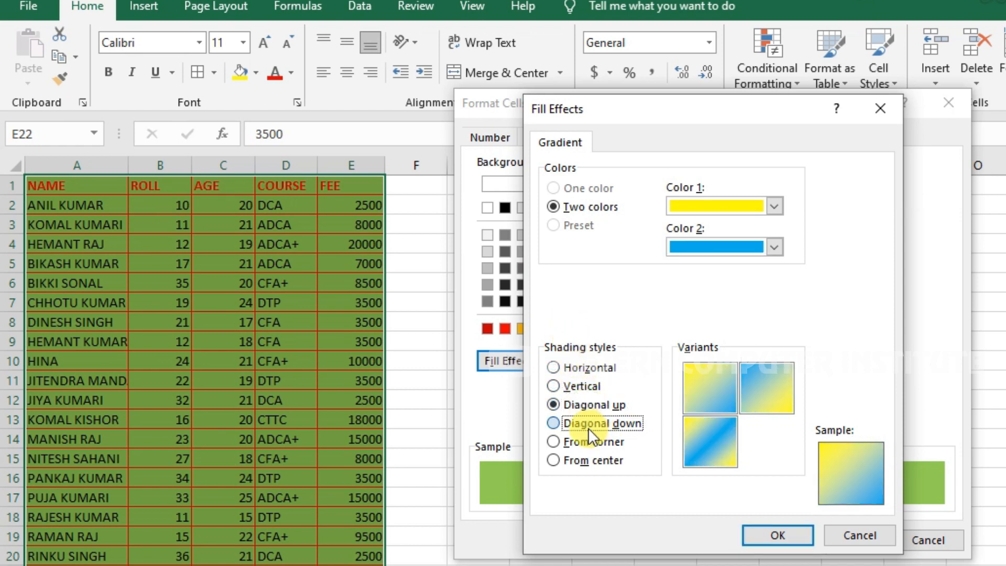
pyautogui.click(586, 443)
pyautogui.click(586, 461)
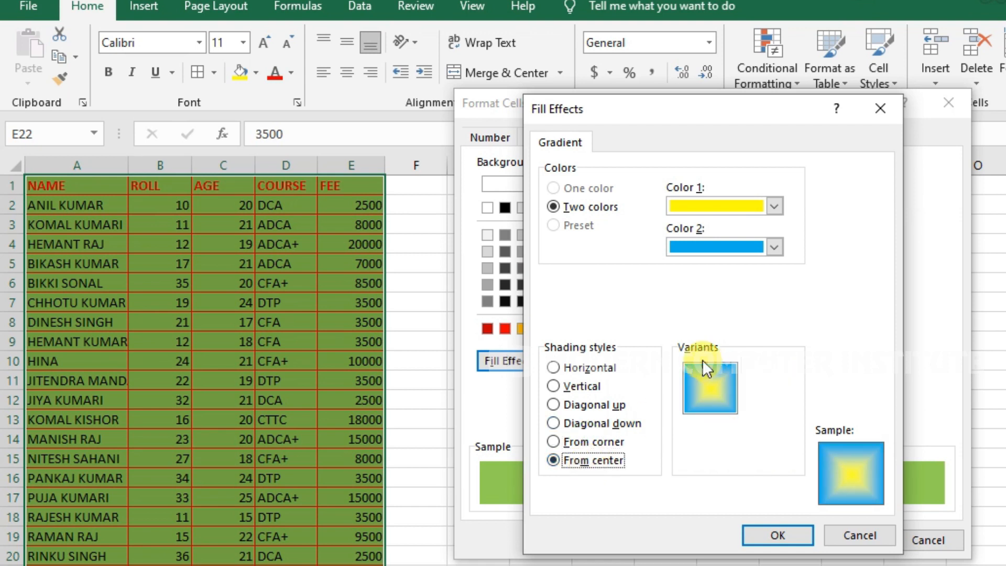
pyautogui.click(754, 535)
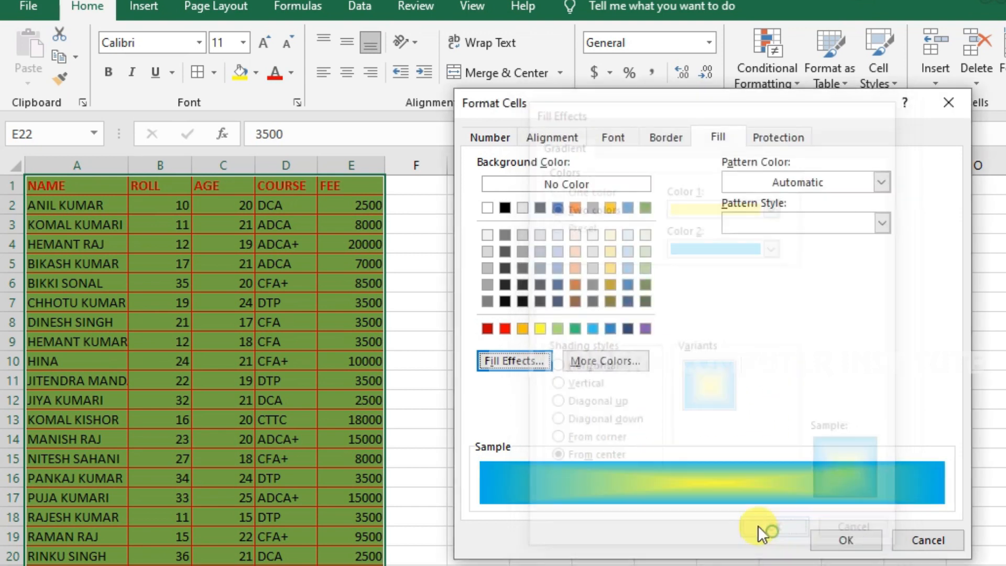
pyautogui.click(842, 538)
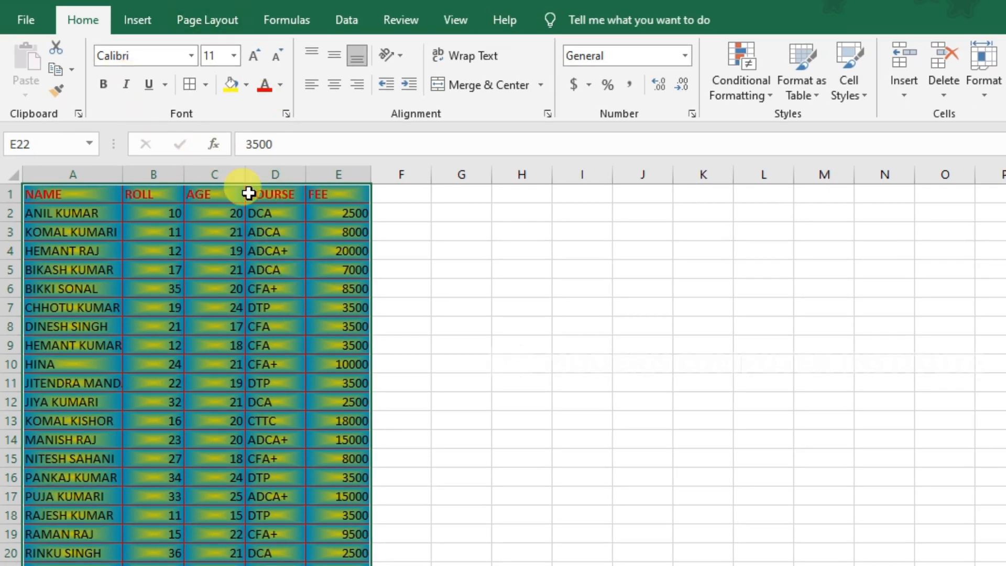
# In the table's Format Cells Fill page, show the Pattern Color choices.
pyautogui.click(288, 115)
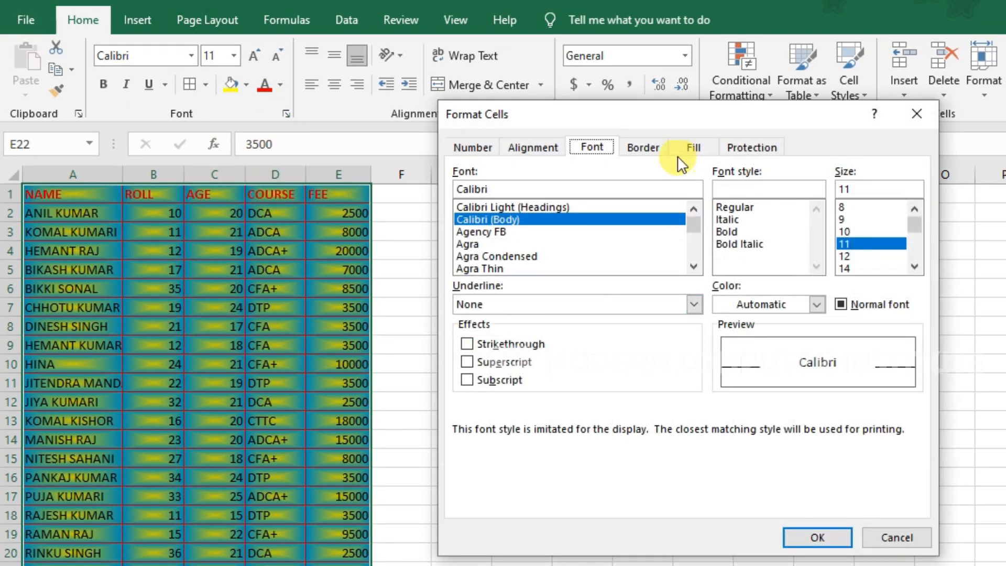
pyautogui.click(693, 147)
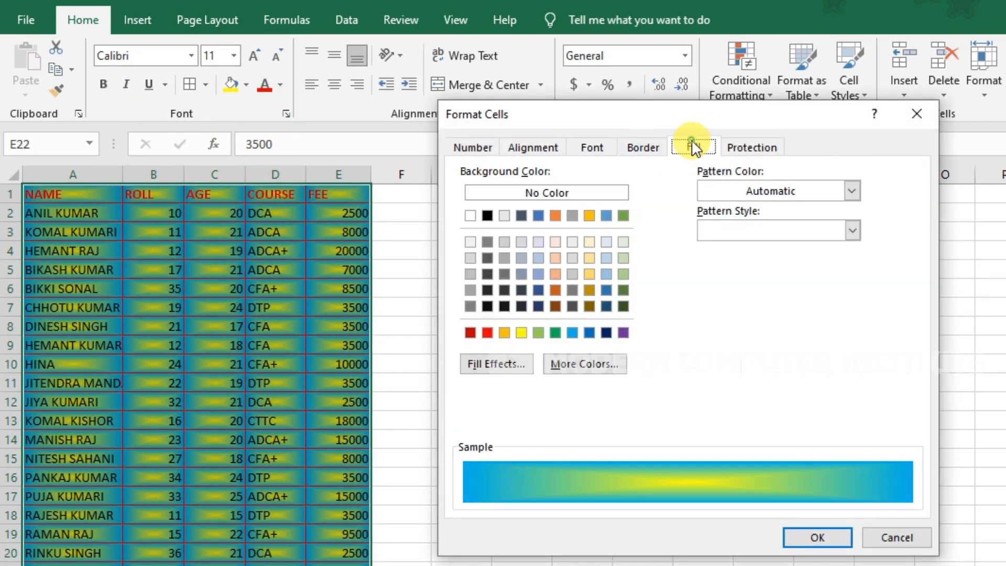
pyautogui.click(764, 190)
pyautogui.click(763, 188)
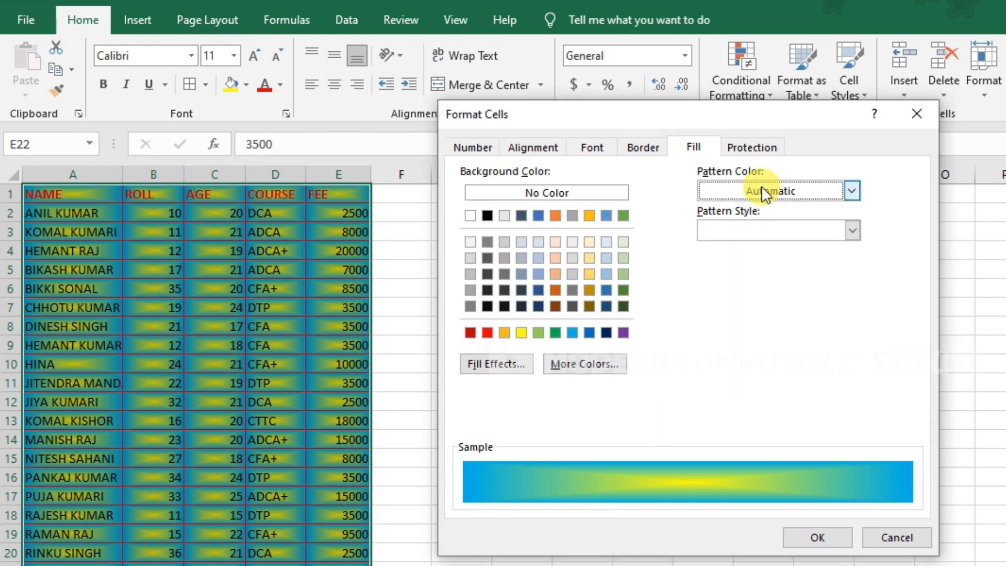
pyautogui.click(761, 189)
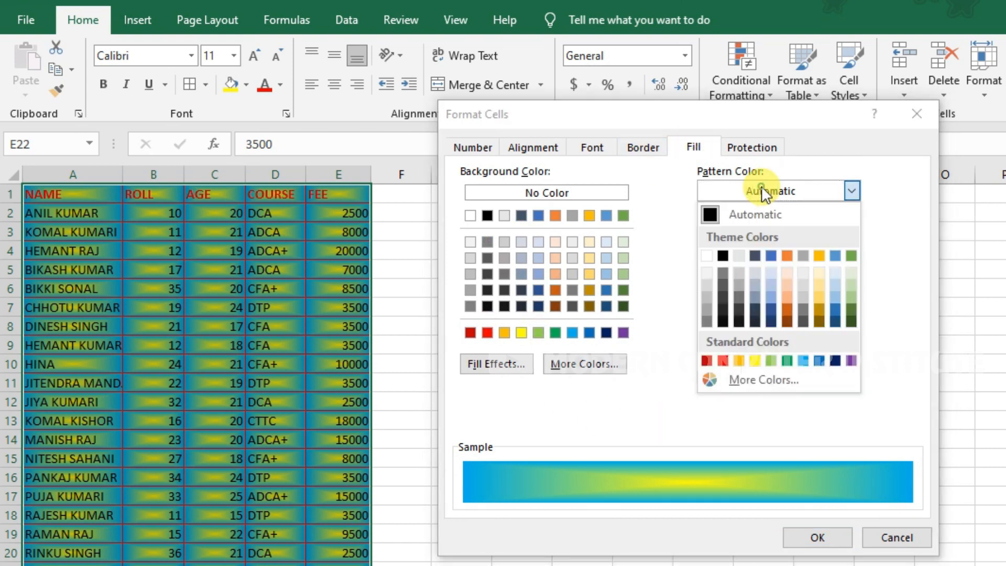
# Apply a red thin diagonal stripe pattern fill to the student table.
pyautogui.click(721, 361)
pyautogui.click(788, 228)
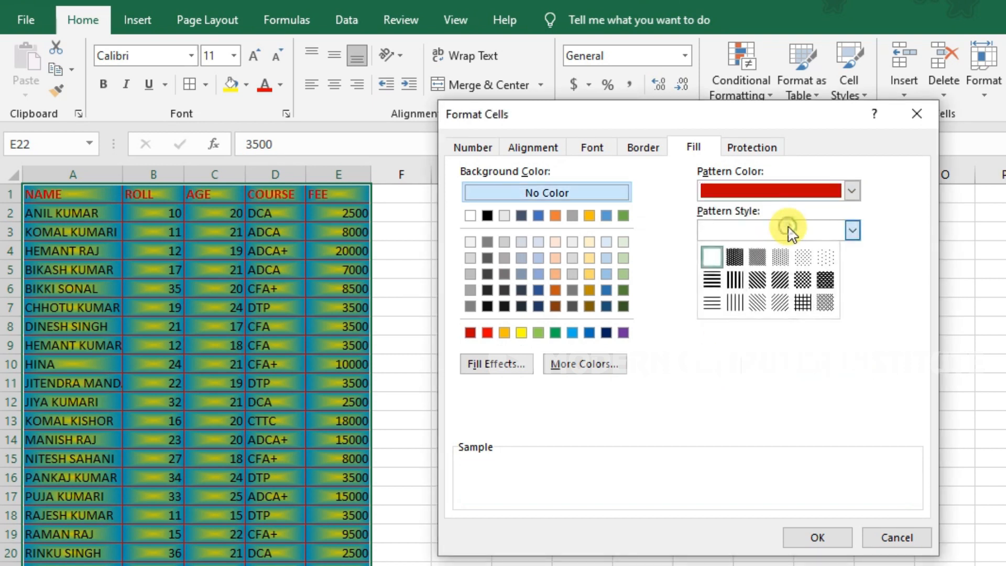
pyautogui.click(759, 297)
pyautogui.click(810, 537)
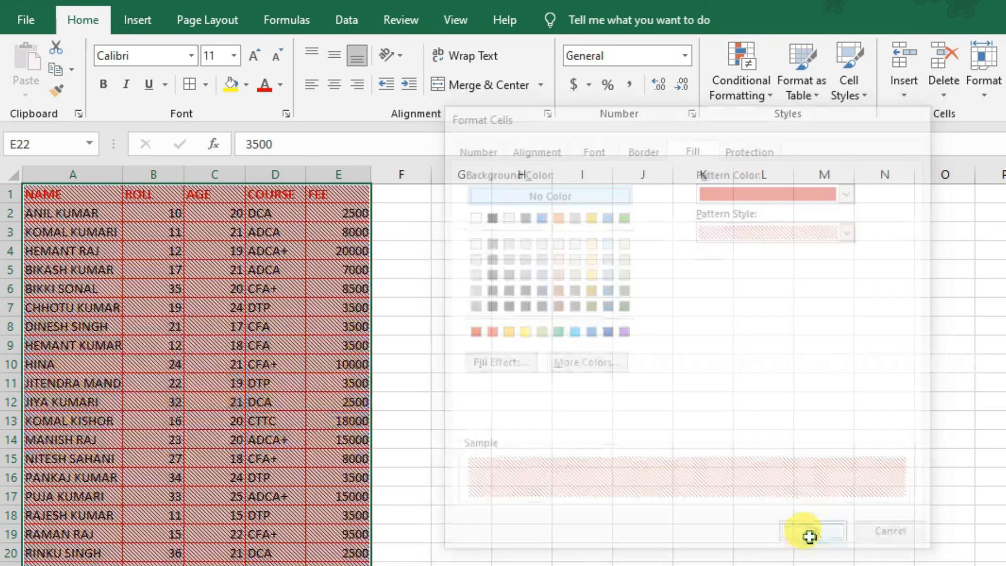
# View the red hatch fill, then undo it to restore the blue-yellow gradient.
pyautogui.click(325, 477)
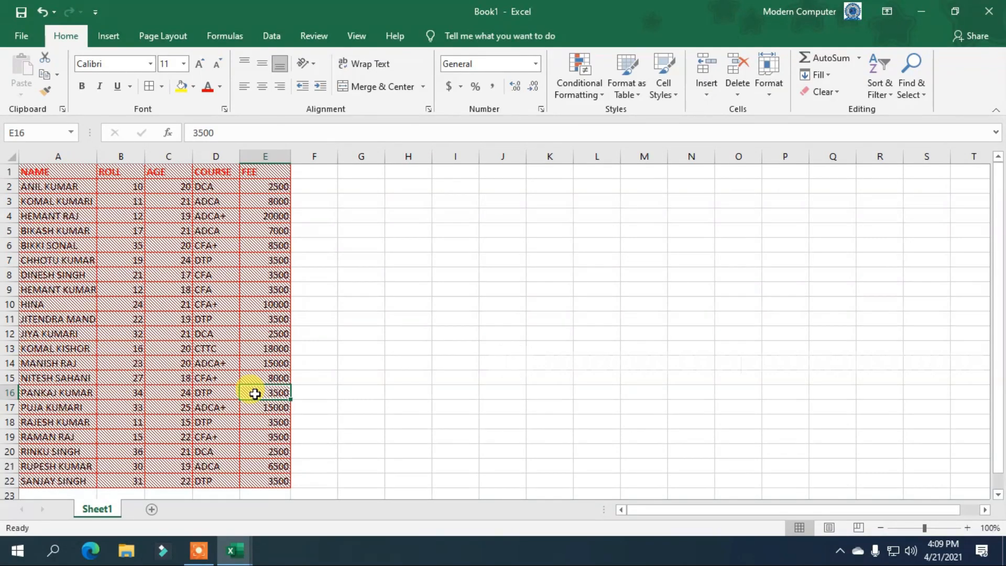
pyautogui.hotkey('ctrl', 'z')
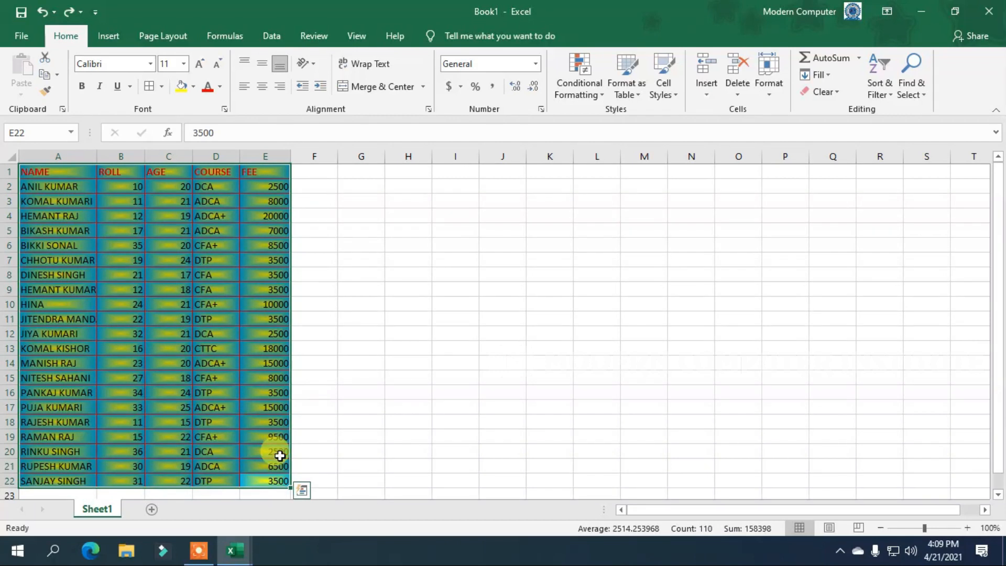
pyautogui.click(224, 109)
# Look over the Alignment settings, then close Format Cells without changes.
pyautogui.click(415, 137)
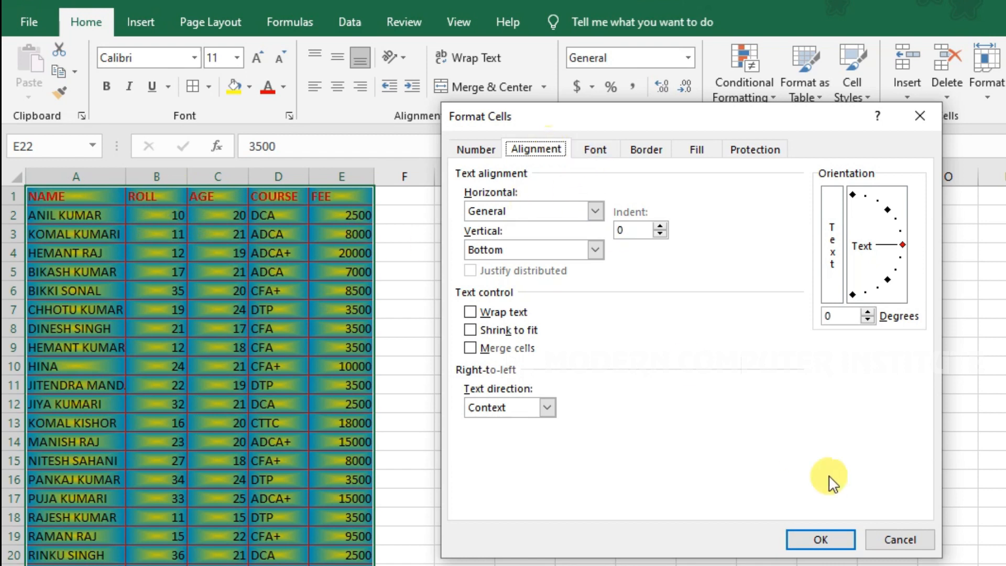
pyautogui.click(927, 545)
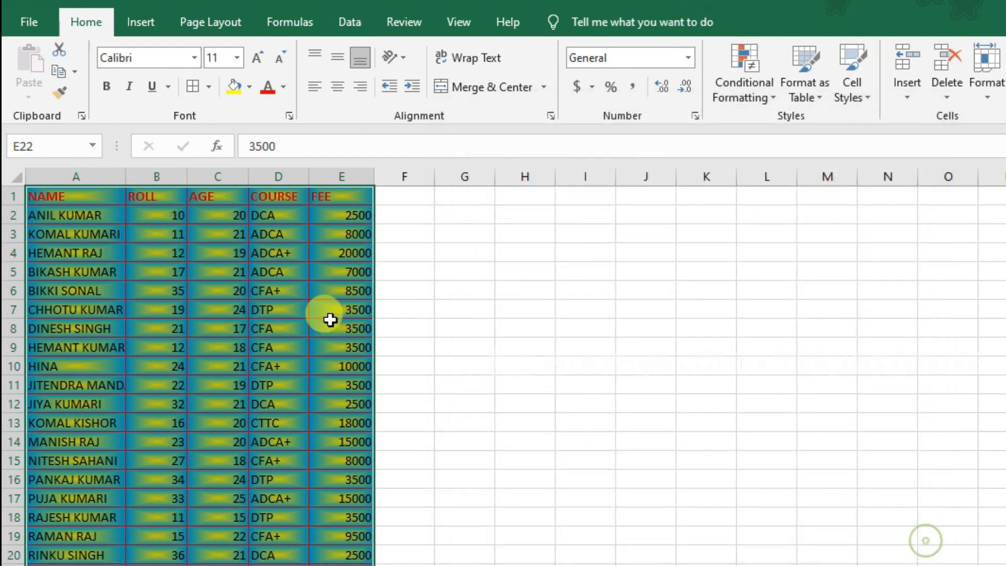
pyautogui.click(551, 112)
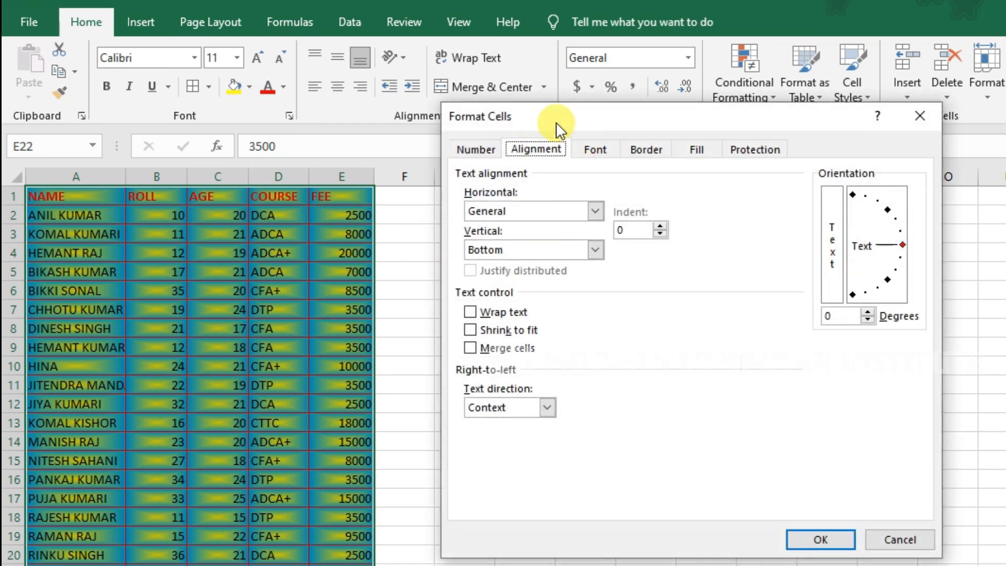
pyautogui.moveTo(555, 121); pyautogui.dragTo(503, 157)
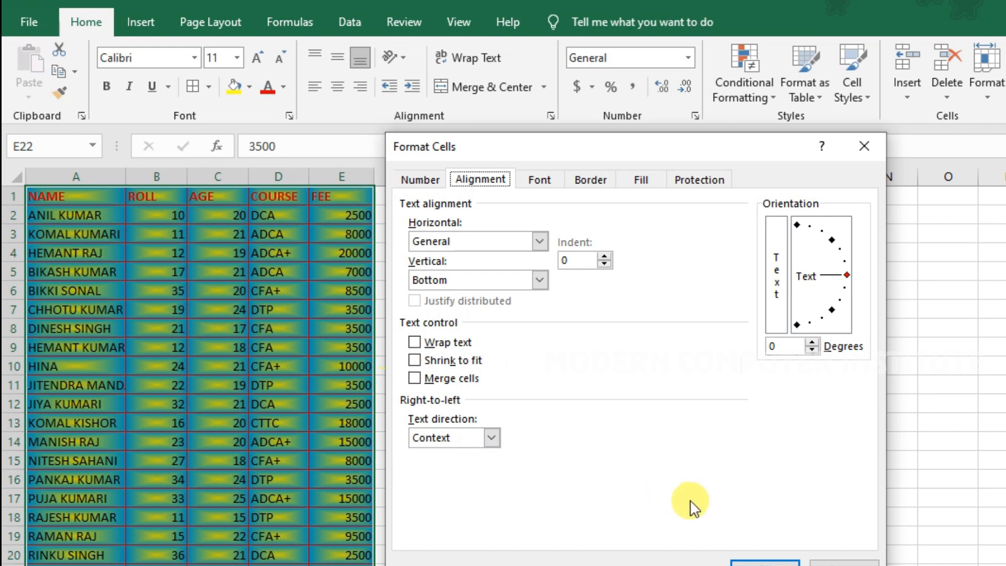
pyautogui.click(844, 562)
# Make header row 1 taller and widen column A to fit full names, then reselect the table.
pyautogui.moveTo(18, 206); pyautogui.dragTo(16, 265)
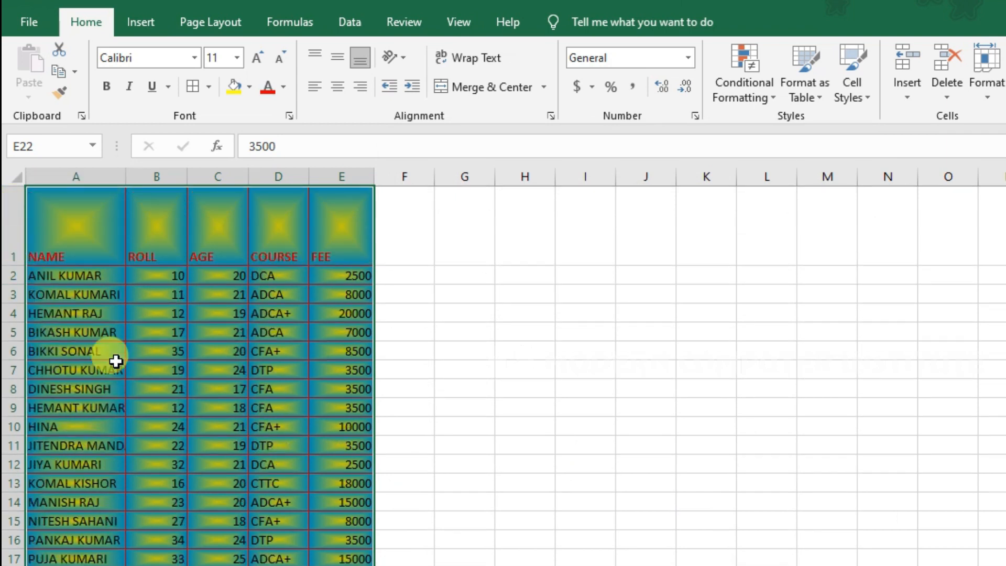
pyautogui.moveTo(124, 183); pyautogui.dragTo(179, 178)
pyautogui.scroll(-1, 391, 532)
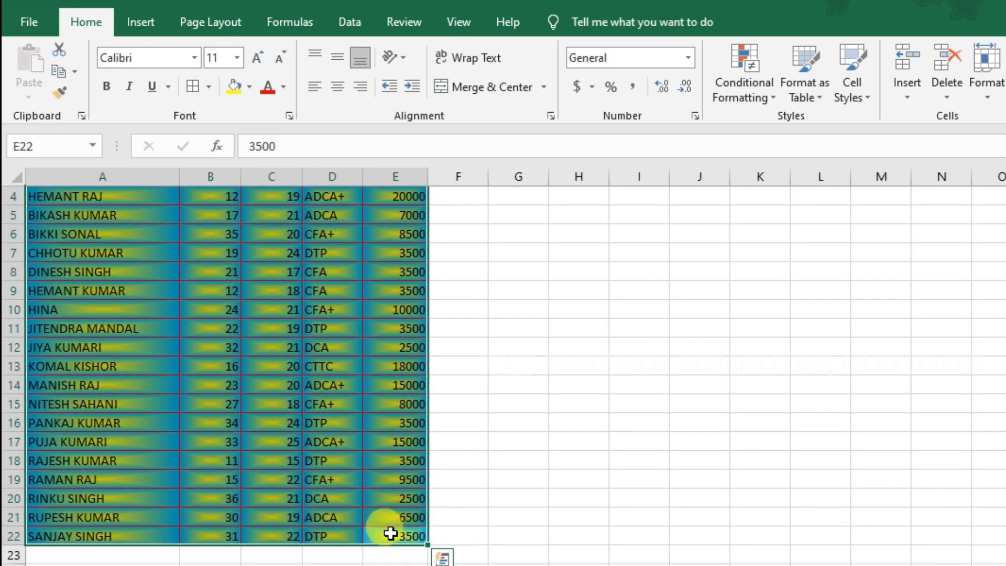
pyautogui.moveTo(397, 534); pyautogui.dragTo(34, 108)
pyautogui.click(550, 116)
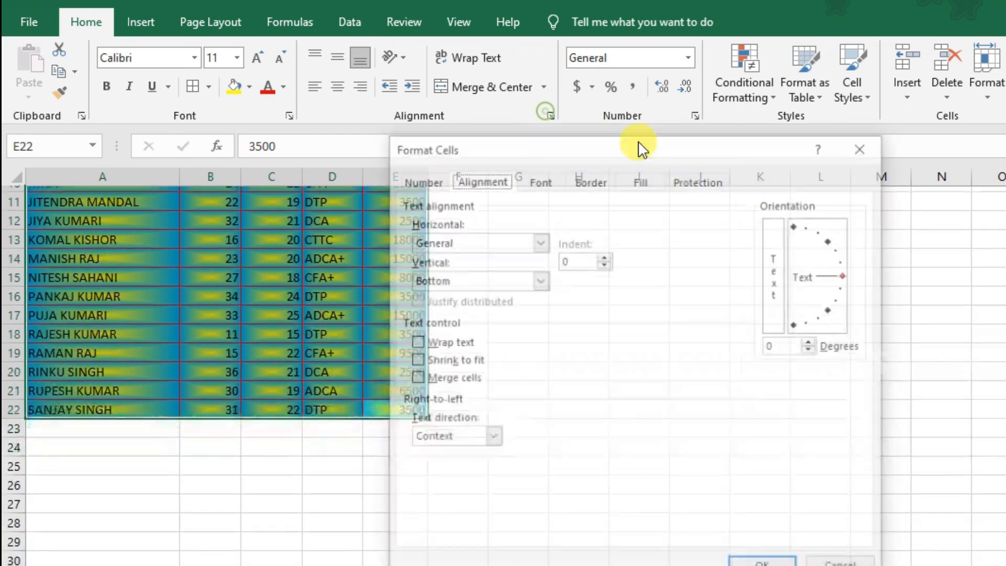
# Center all table text horizontally and vertically, then top-align the header text in row 1.
pyautogui.click(542, 244)
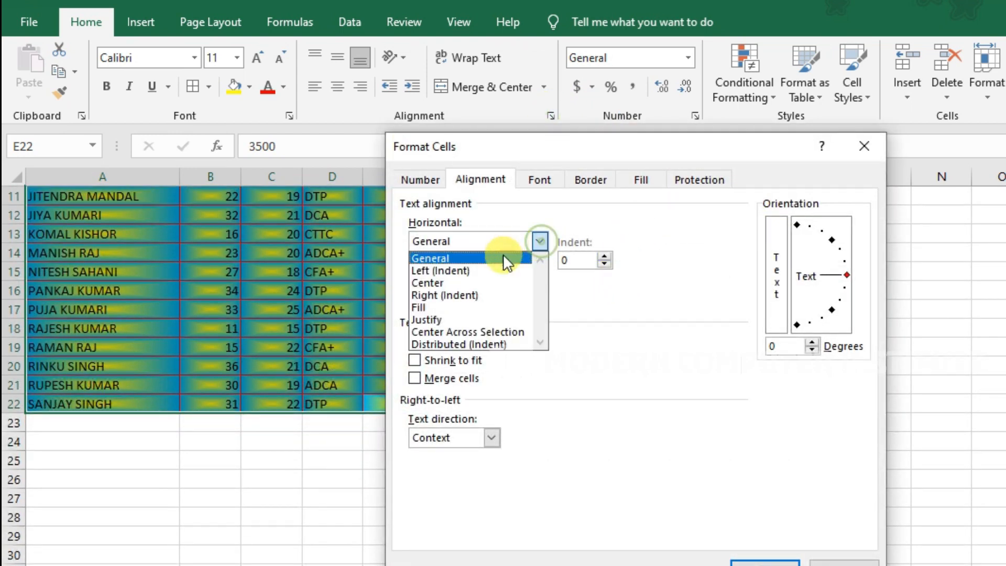
pyautogui.click(486, 276)
pyautogui.click(519, 285)
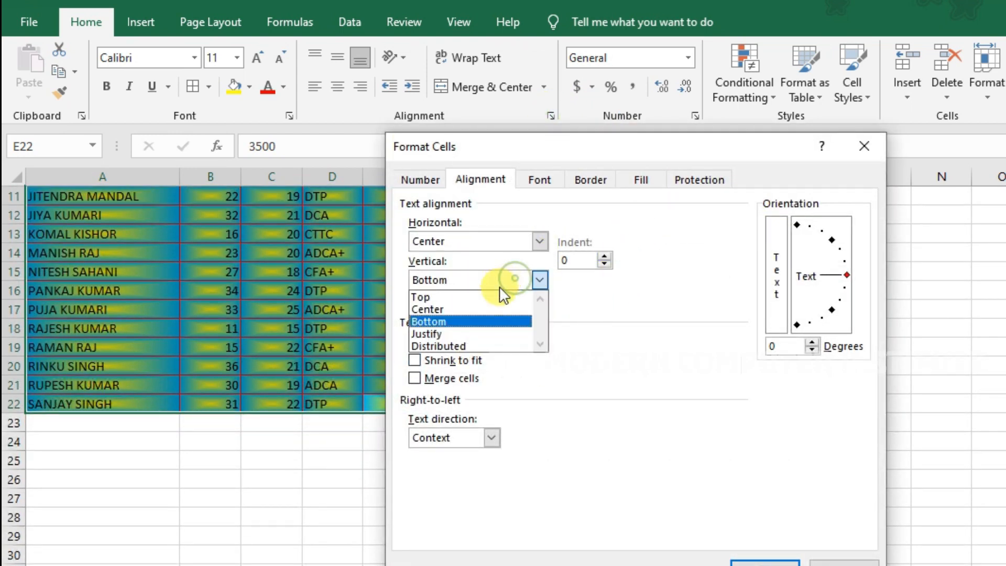
pyautogui.click(474, 303)
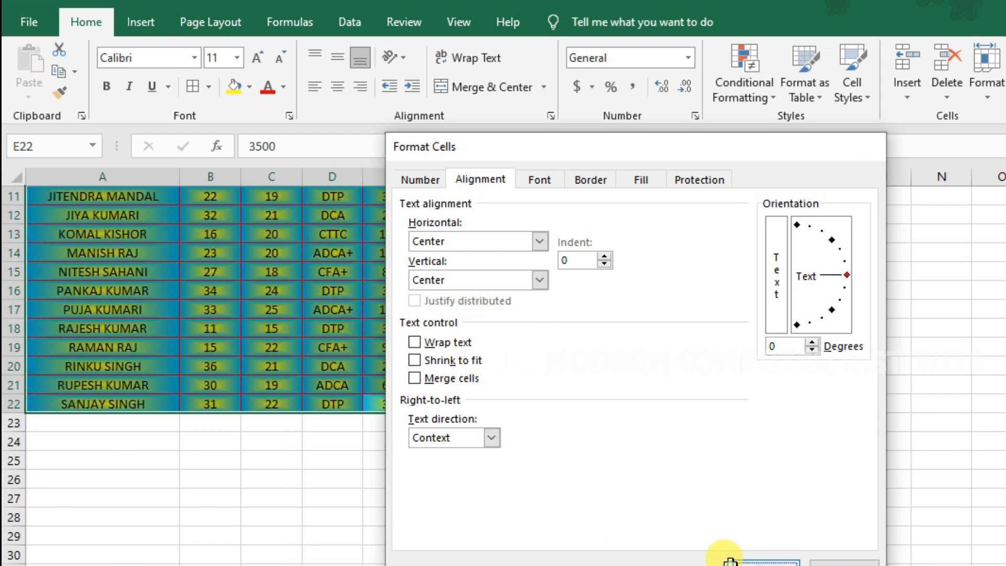
pyautogui.click(736, 562)
pyautogui.scroll(4, 393, 317)
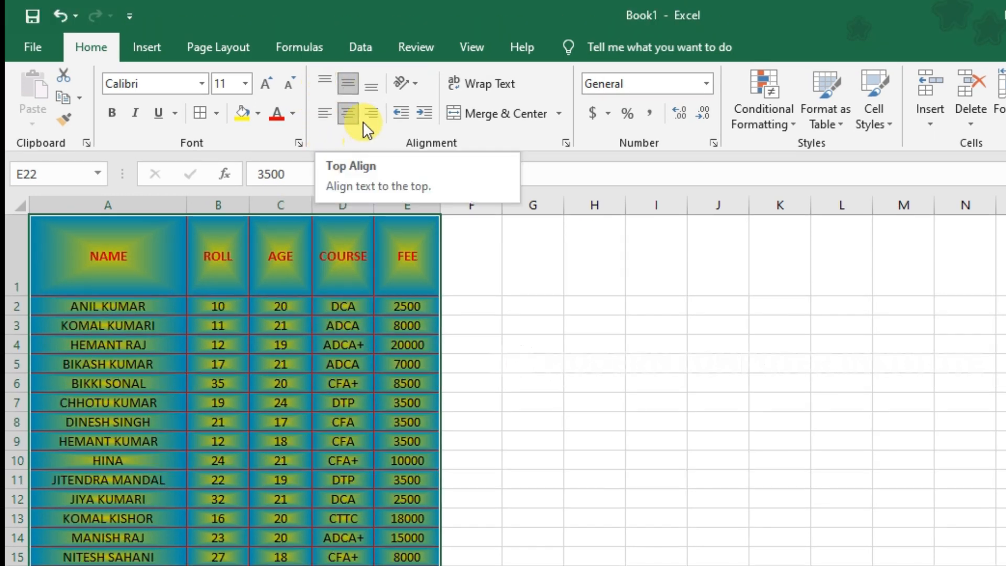
pyautogui.click(322, 79)
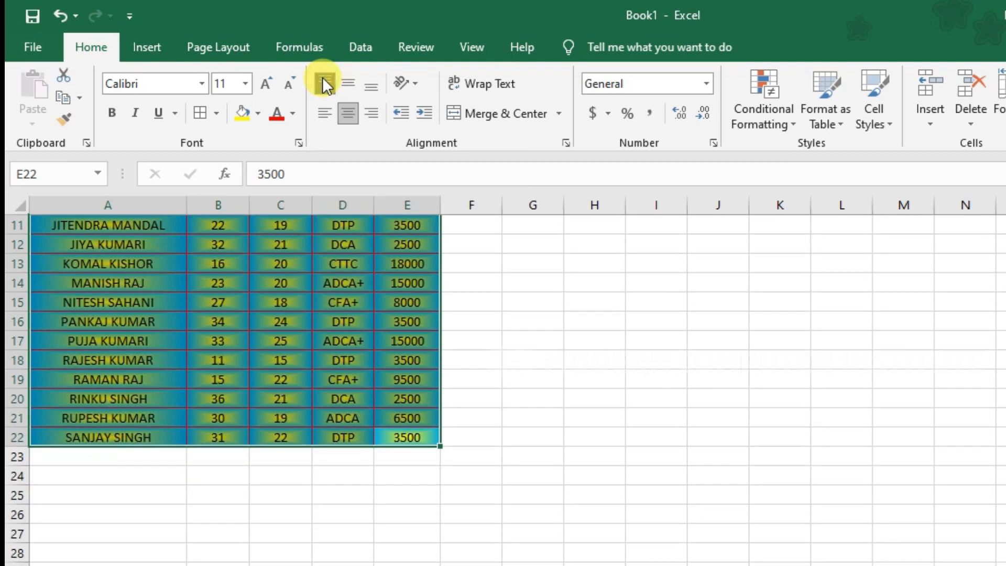
# Try middle, then bottom vertical alignment for the row 1 headers, settling on middle.
pyautogui.scroll(3, 471, 342)
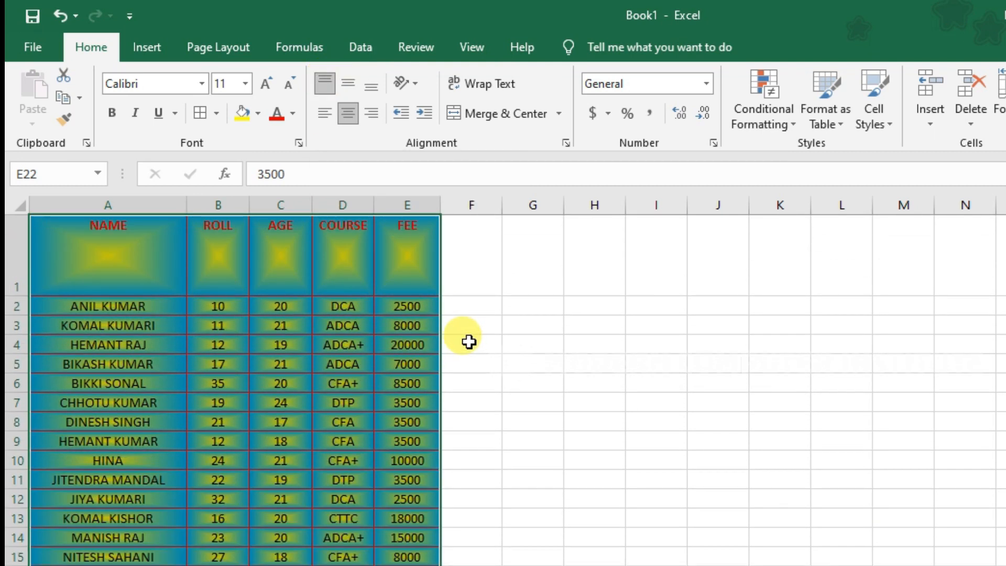
pyautogui.click(349, 82)
pyautogui.scroll(3, 559, 476)
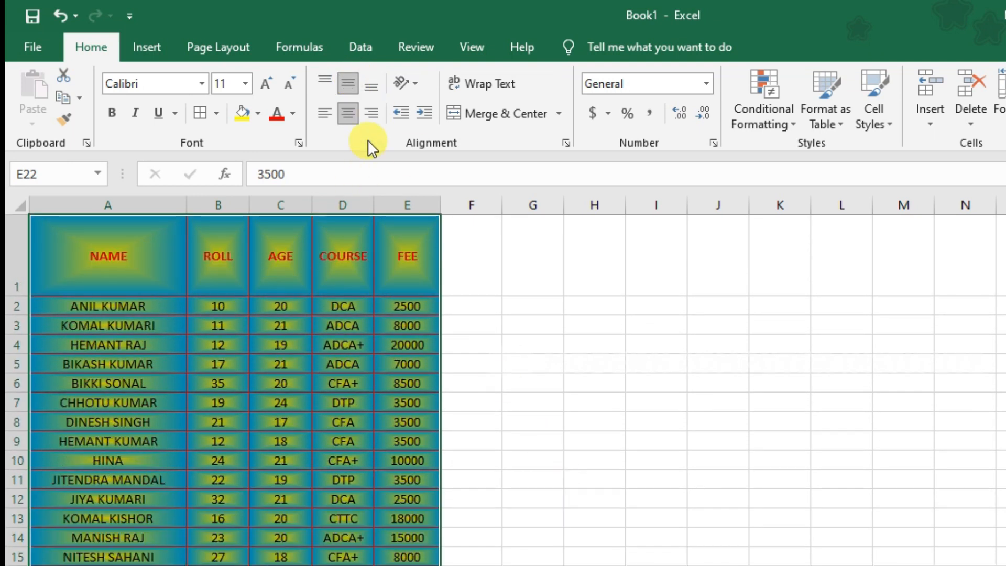
pyautogui.click(373, 85)
pyautogui.scroll(3, 442, 423)
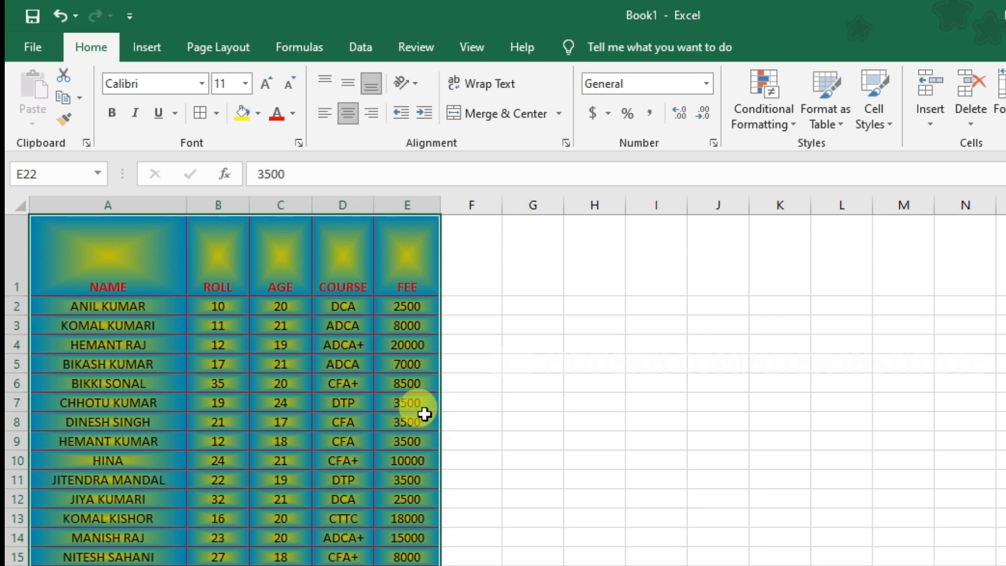
pyautogui.click(353, 73)
pyautogui.scroll(-3, 495, 360)
pyautogui.scroll(3, 495, 359)
# Try left, centre and right alignment on the table text, ending with centred.
pyautogui.click(326, 116)
pyautogui.scroll(-3, 411, 319)
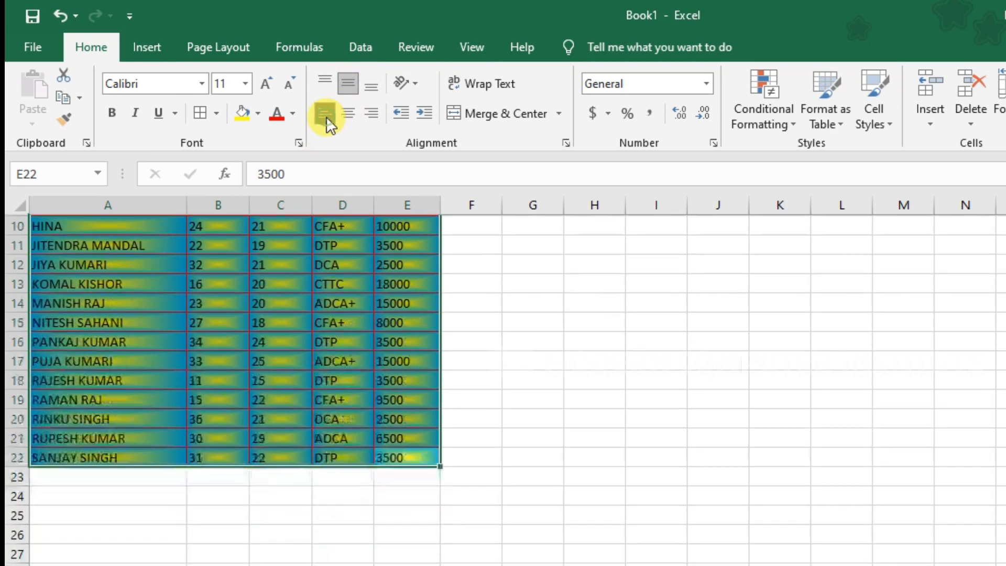
pyautogui.scroll(3, 411, 318)
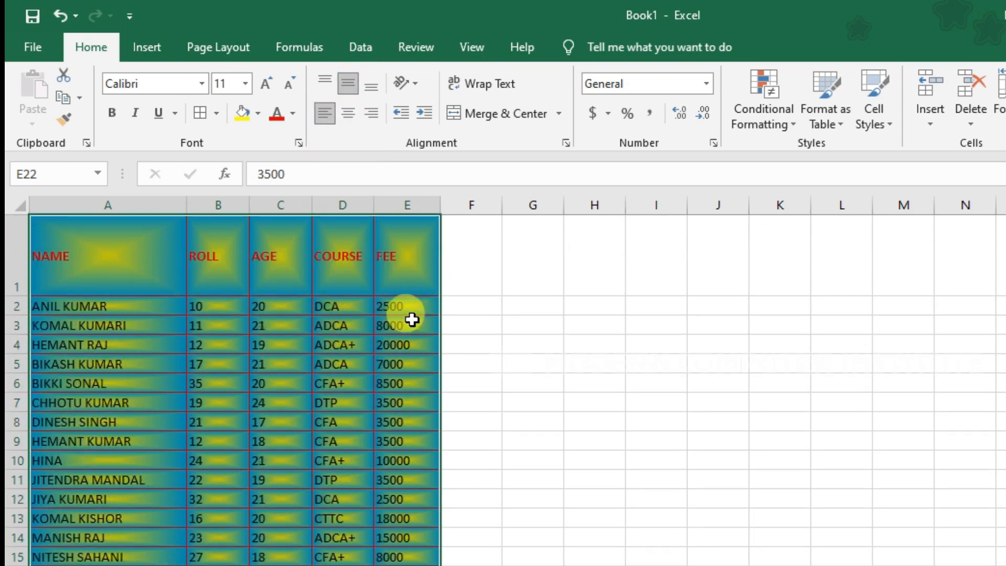
pyautogui.click(351, 117)
pyautogui.scroll(-4, 385, 273)
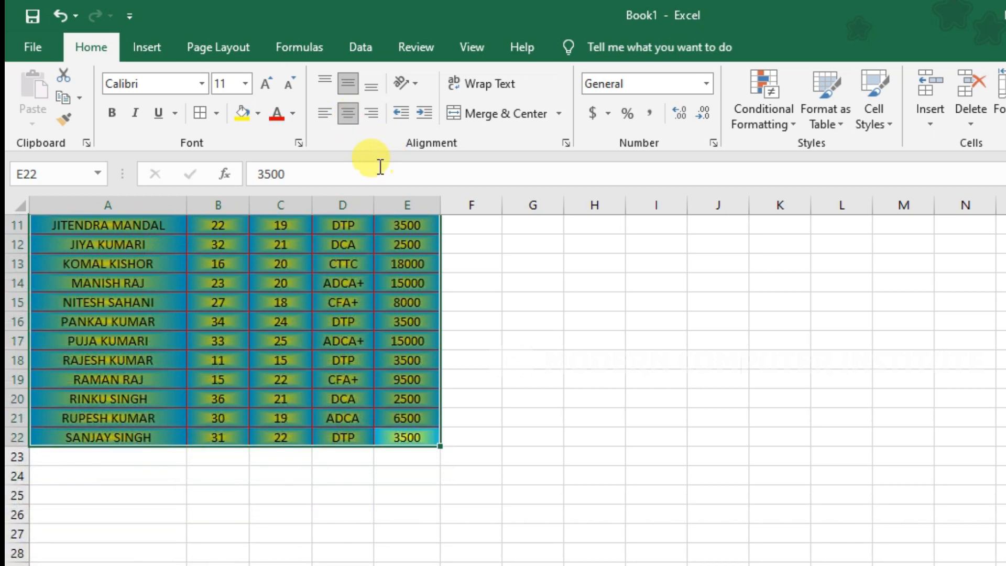
pyautogui.scroll(4, 385, 273)
pyautogui.click(376, 113)
pyautogui.scroll(-4, 348, 253)
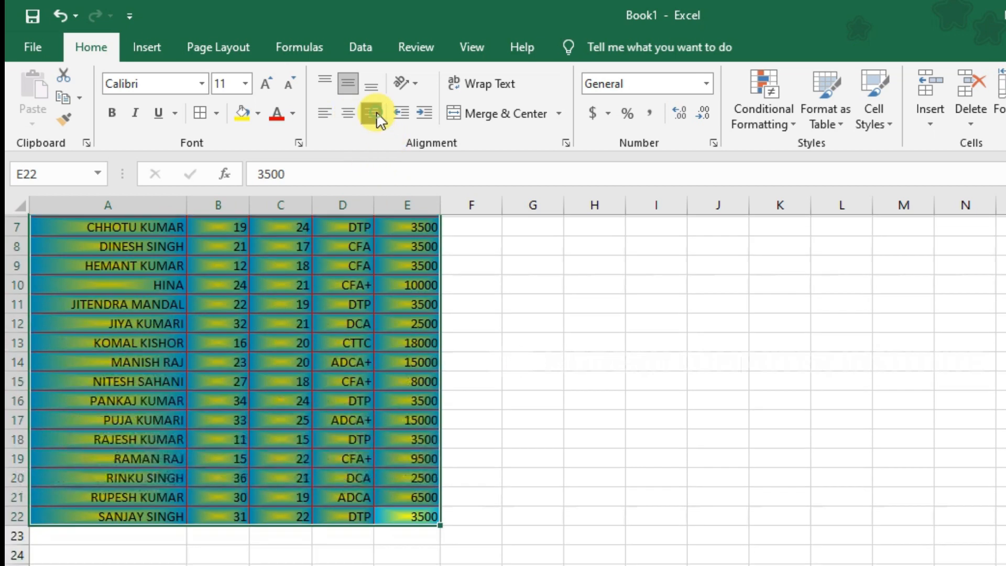
pyautogui.scroll(4, 348, 253)
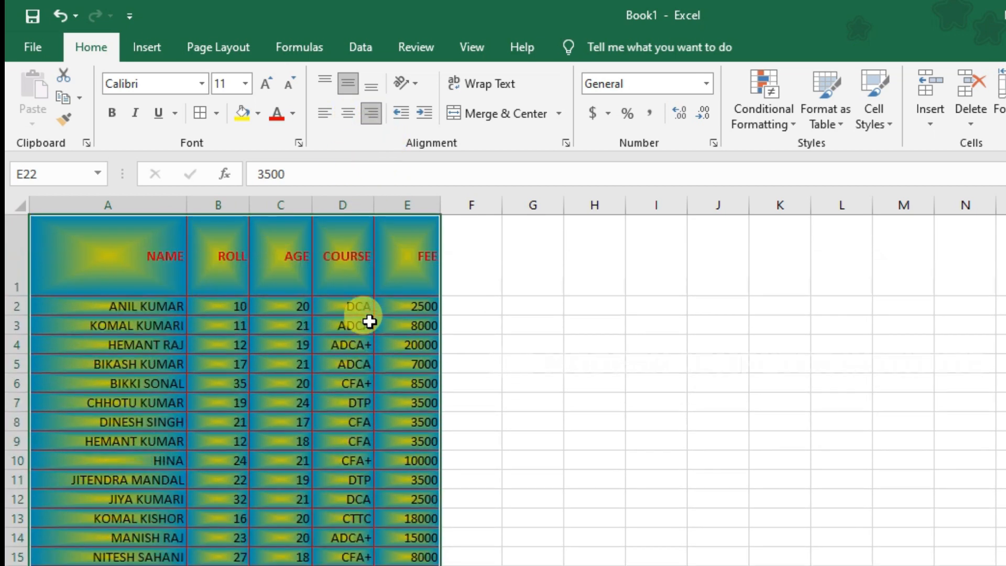
pyautogui.click(354, 116)
pyautogui.scroll(-4, 354, 285)
pyautogui.scroll(4, 371, 341)
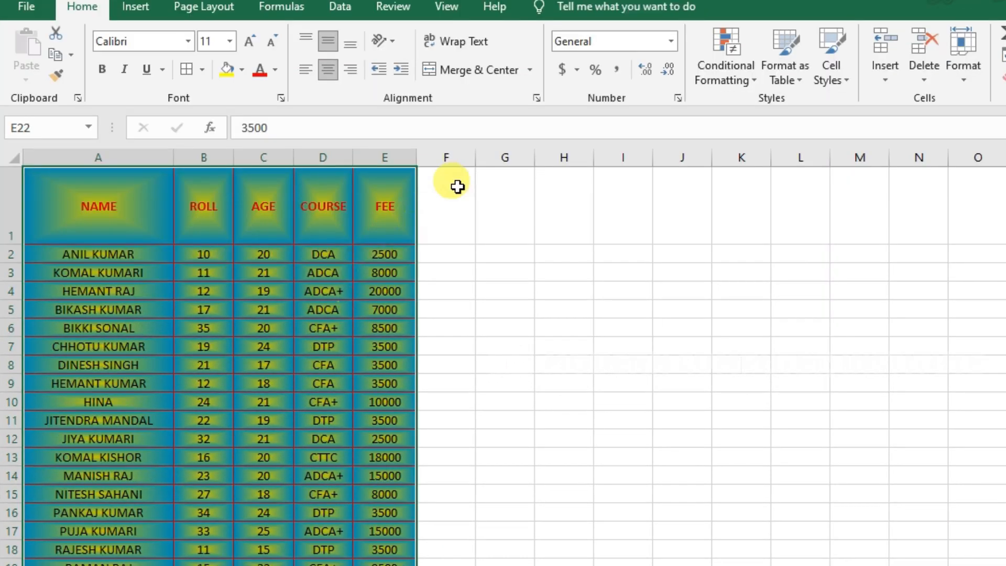
# Select header cells A1:E1 and stack their labels vertically.
pyautogui.click(535, 98)
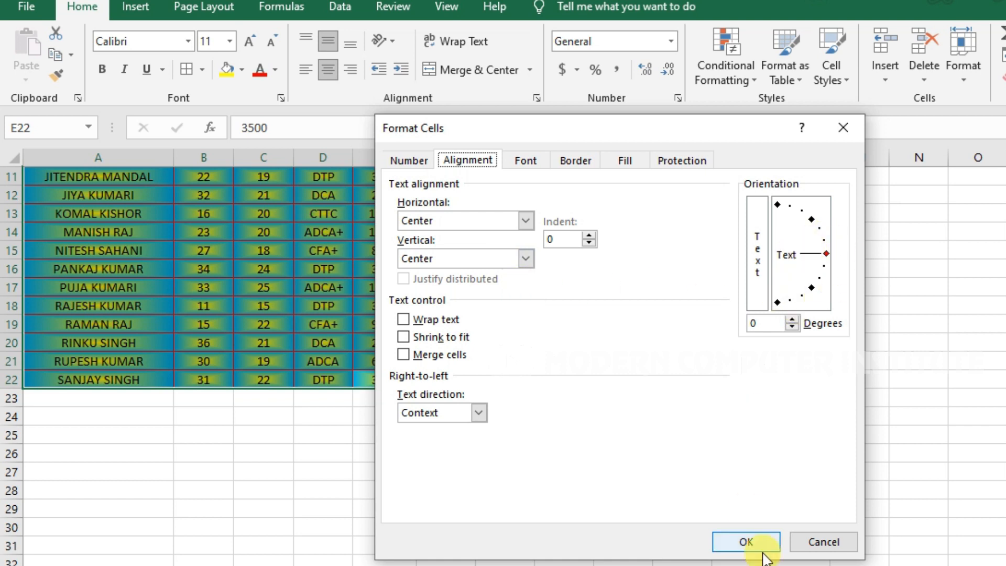
pyautogui.click(831, 542)
pyautogui.scroll(4, 337, 423)
pyautogui.moveTo(364, 228); pyautogui.dragTo(54, 198)
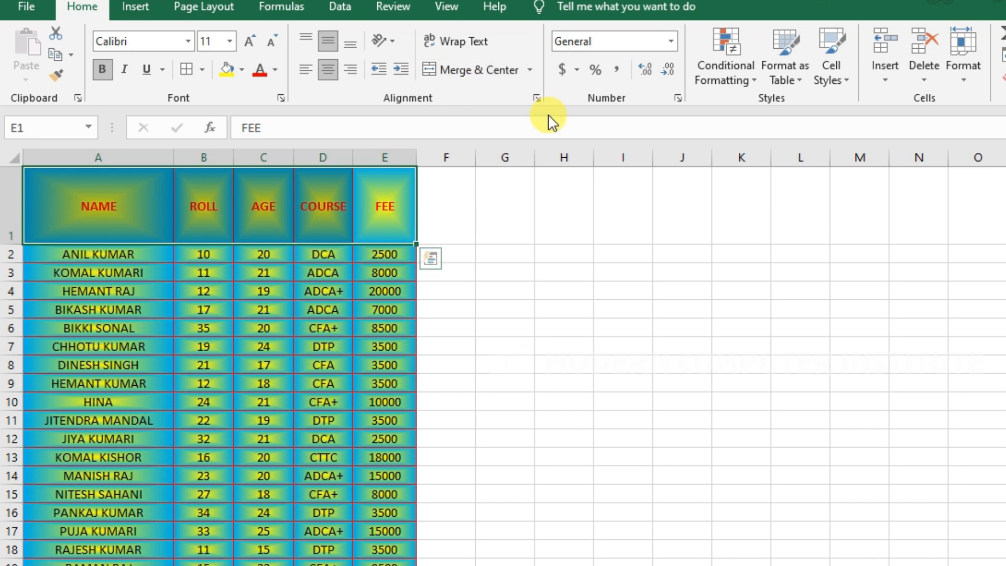
pyautogui.click(536, 98)
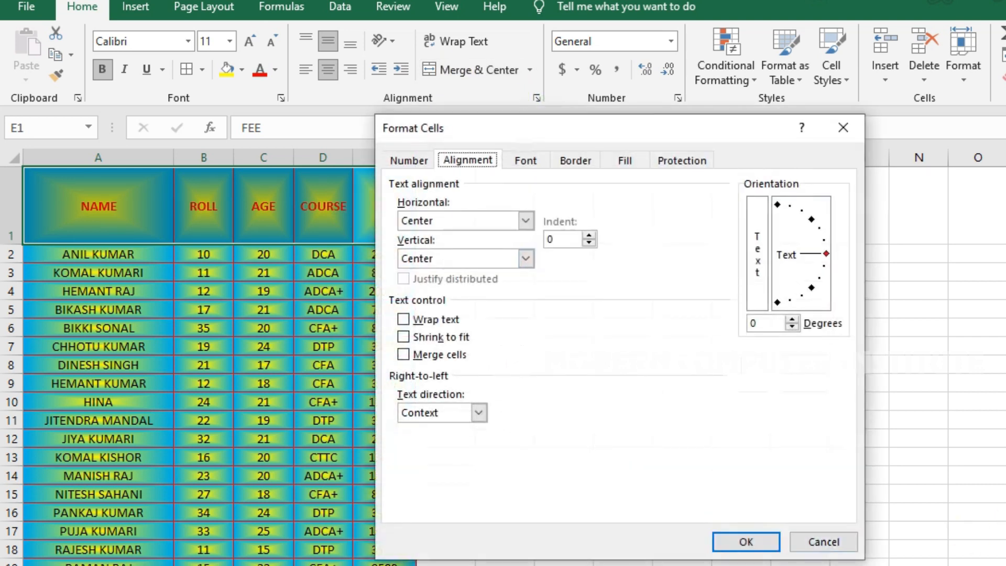
pyautogui.click(760, 268)
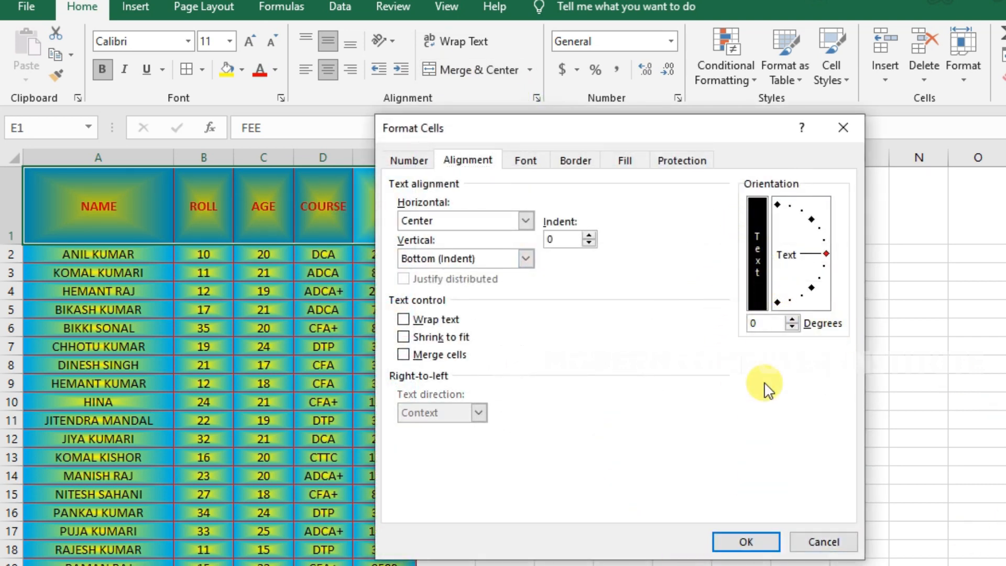
pyautogui.click(746, 540)
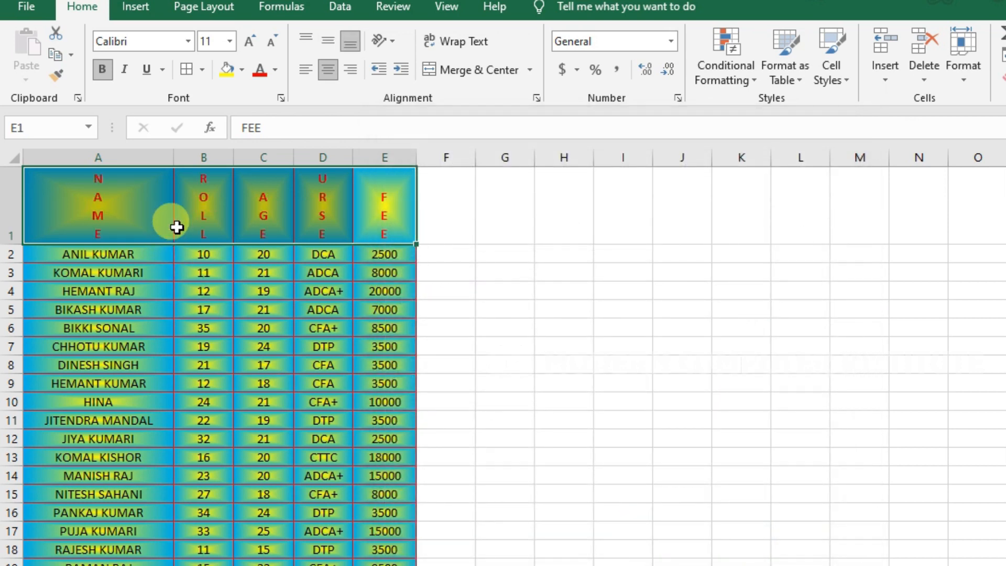
# Turn off the stacked vertical text so the headers read horizontally again.
pyautogui.click(537, 99)
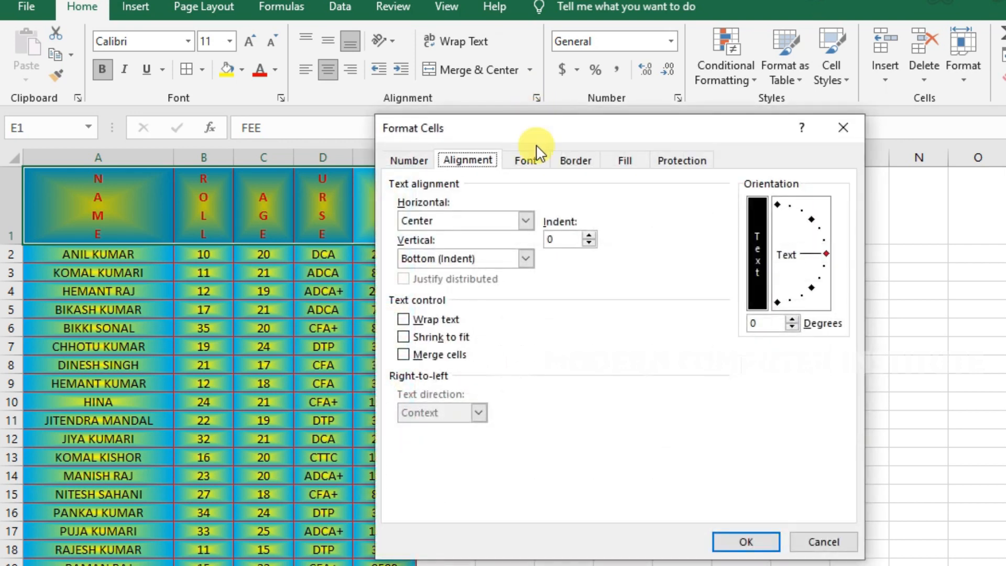
pyautogui.click(756, 228)
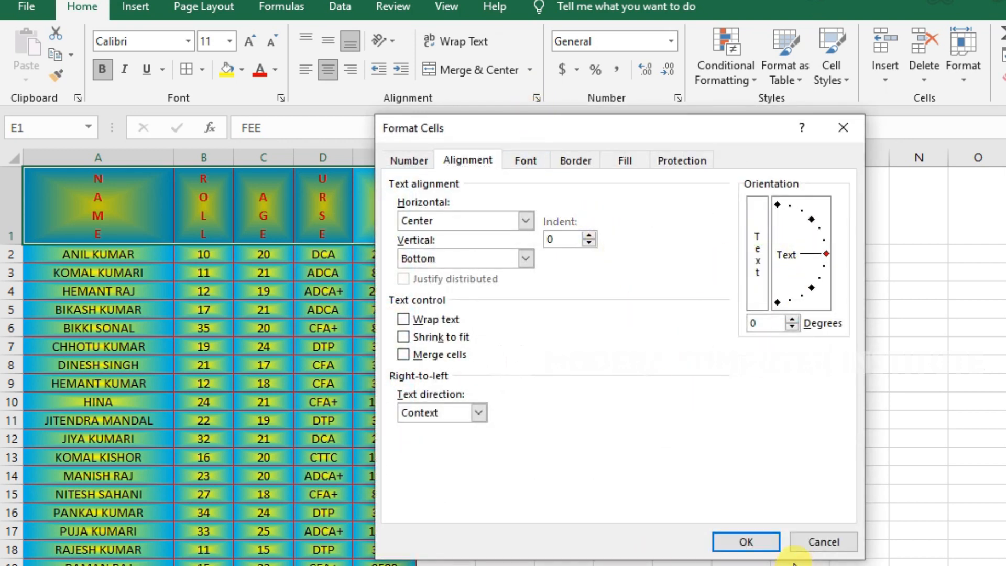
pyautogui.click(746, 543)
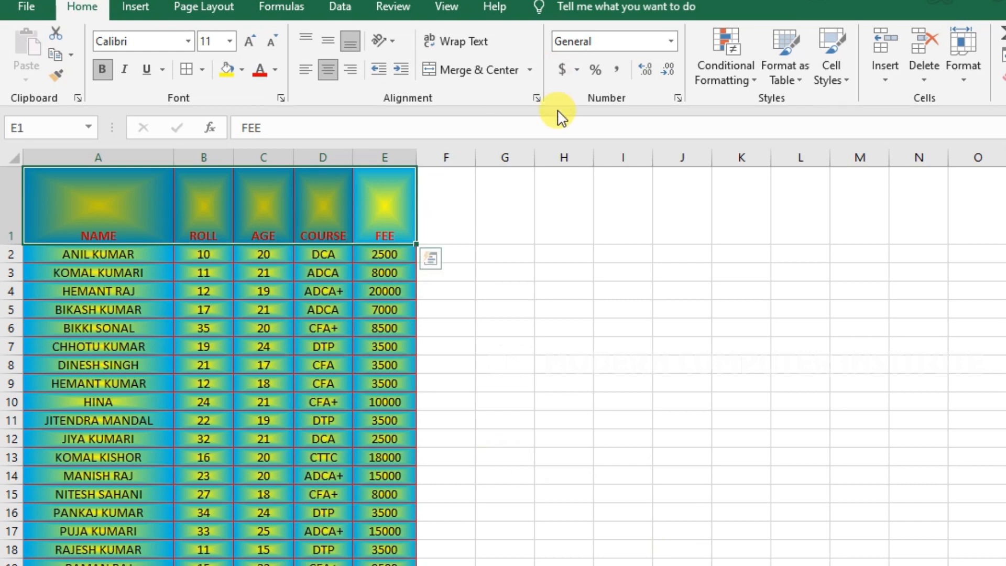
pyautogui.click(537, 97)
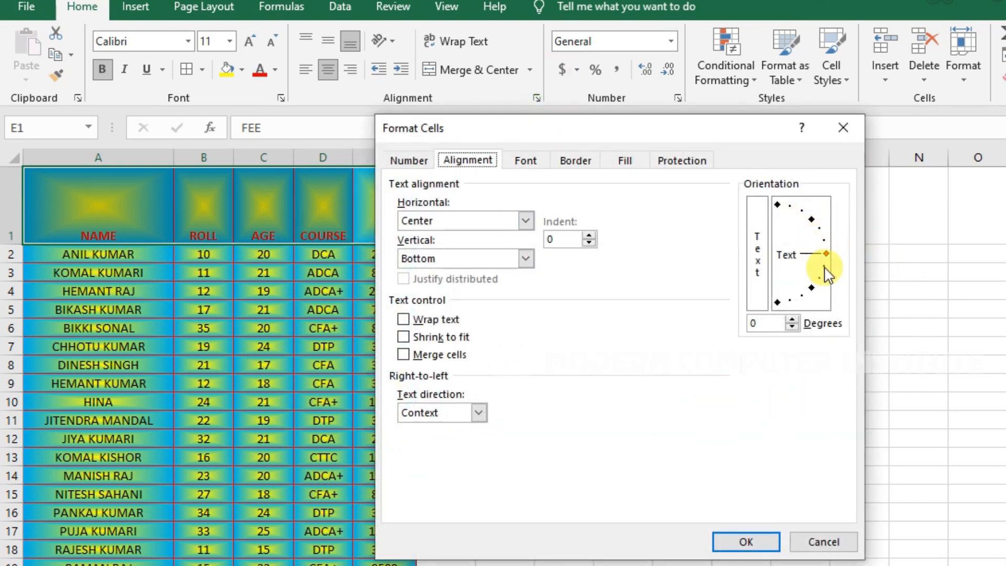
# Rotate the A1:E1 header labels upward to 30 degrees.
pyautogui.click(821, 234)
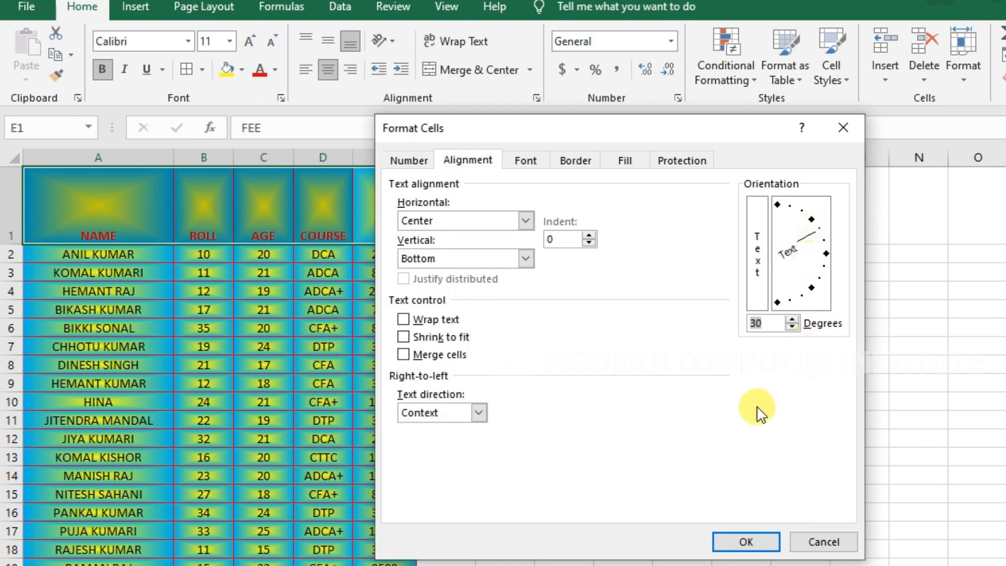
pyautogui.click(743, 541)
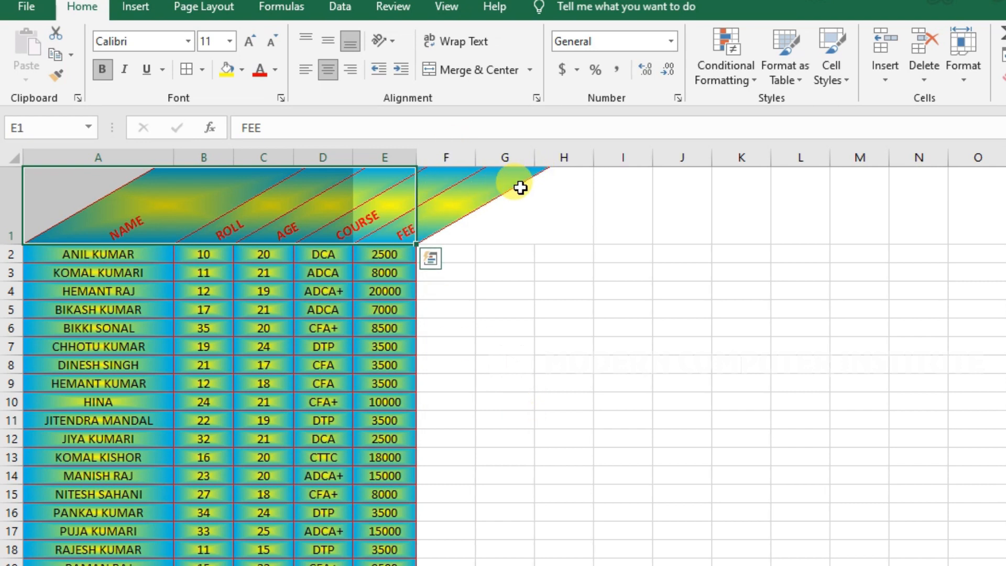
pyautogui.click(535, 97)
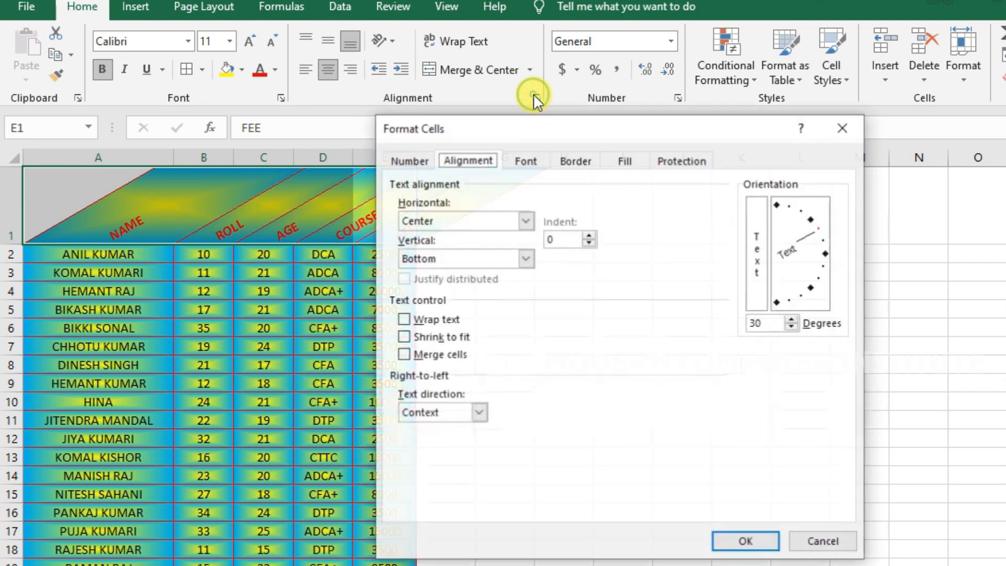
# Remove all borders and the gradient fill from the 30-degree header cells.
pyautogui.click(573, 162)
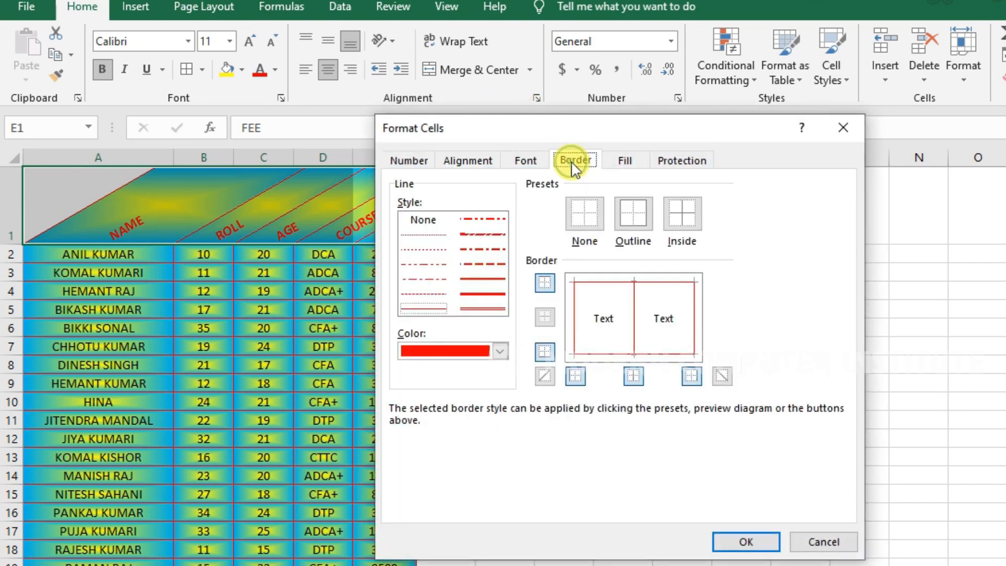
pyautogui.moveTo(608, 127); pyautogui.dragTo(794, 134)
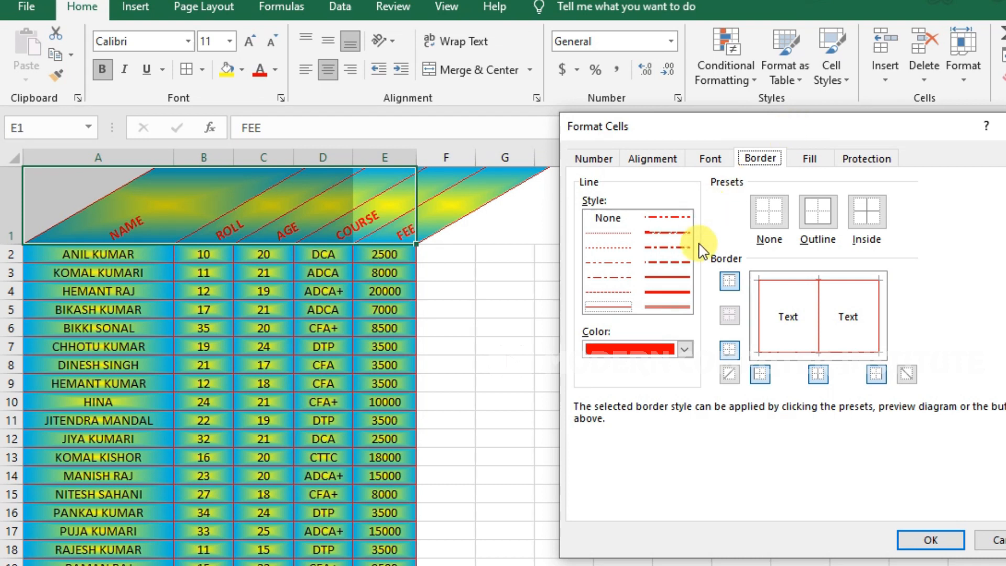
pyautogui.click(771, 225)
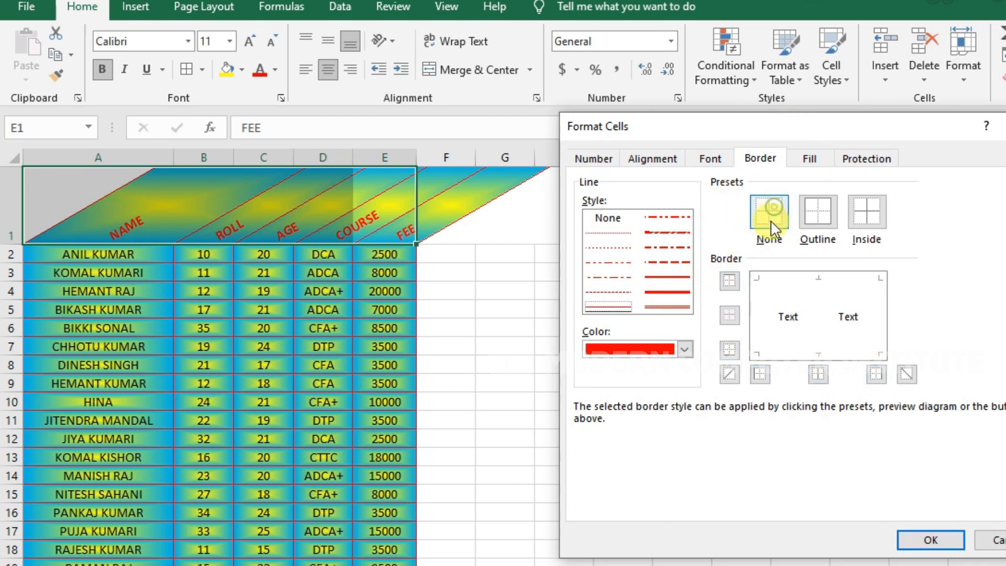
pyautogui.click(809, 162)
pyautogui.click(697, 203)
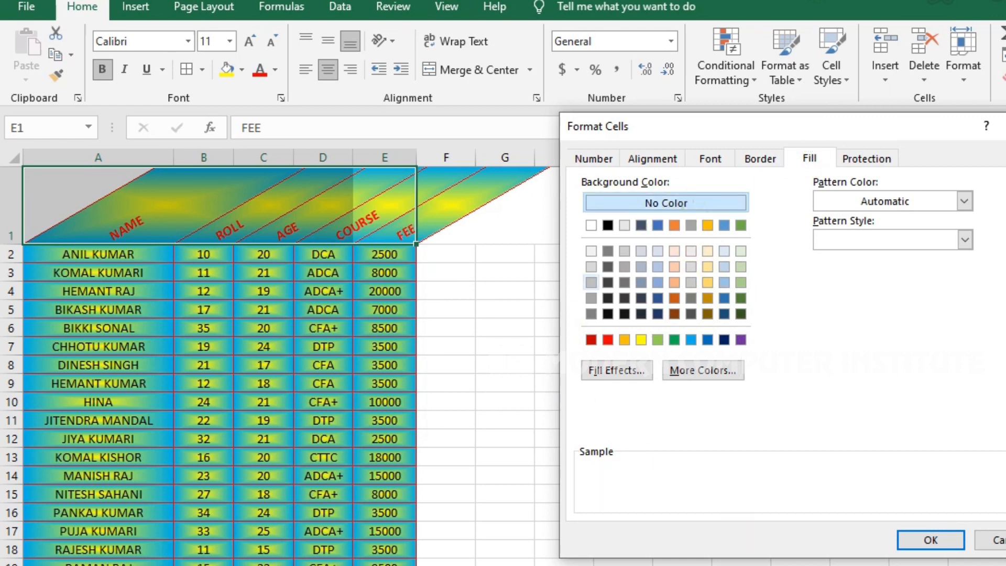
pyautogui.click(922, 542)
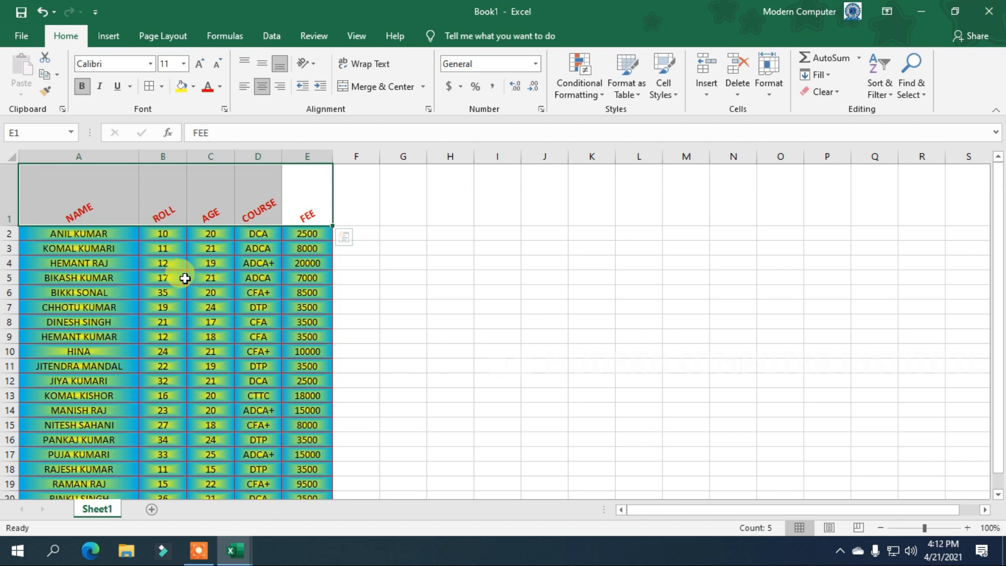
# Undo the fill removal, set header text to 0 degrees, and middle-align it in row 1.
pyautogui.hotkey('ctrl', 'z')
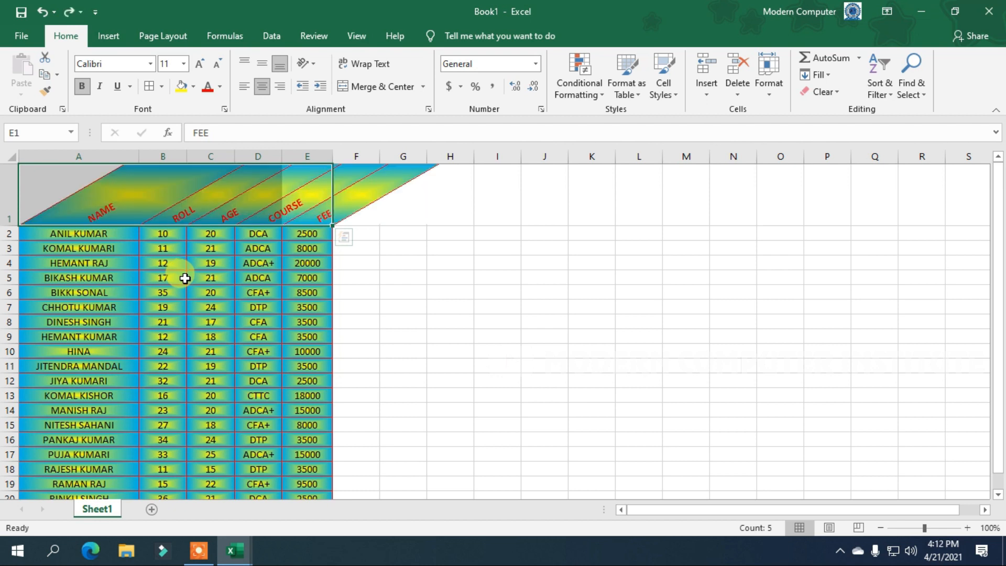
pyautogui.click(427, 109)
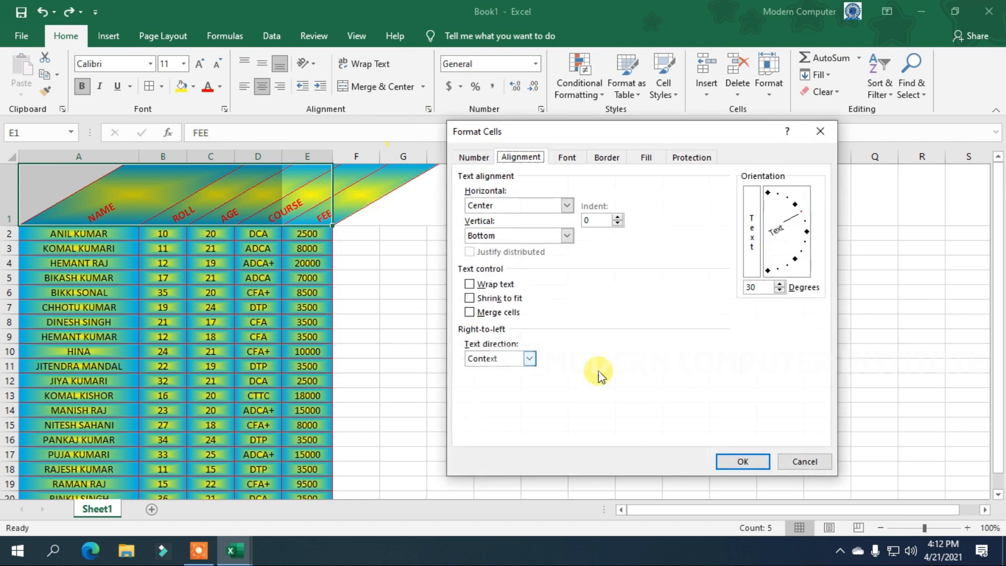
pyautogui.click(807, 232)
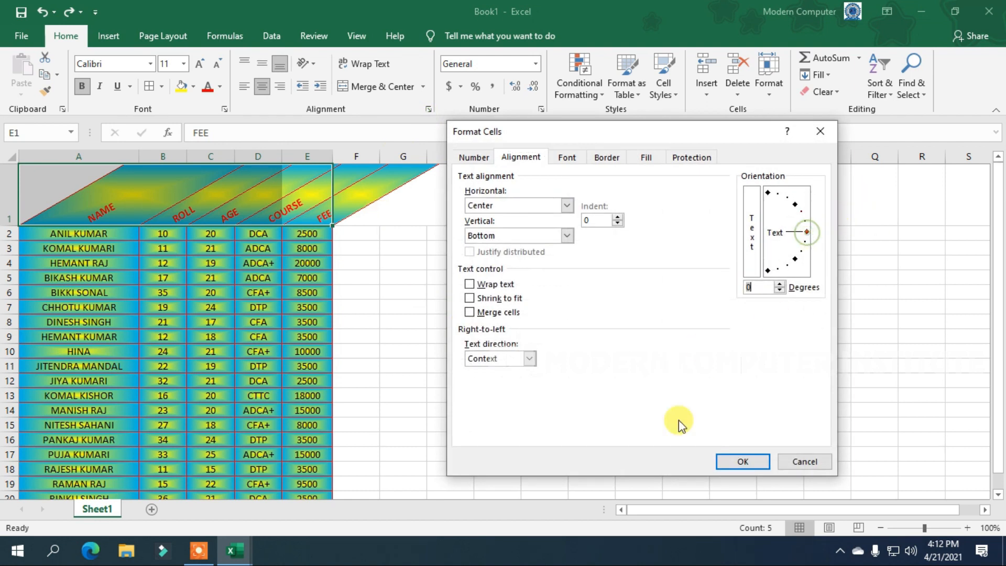
pyautogui.click(743, 462)
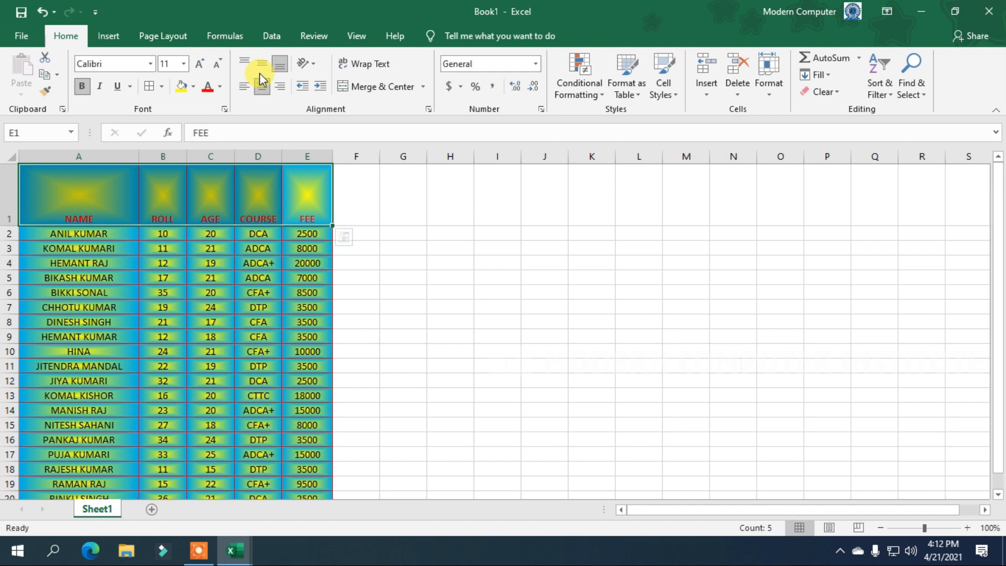
pyautogui.click(261, 63)
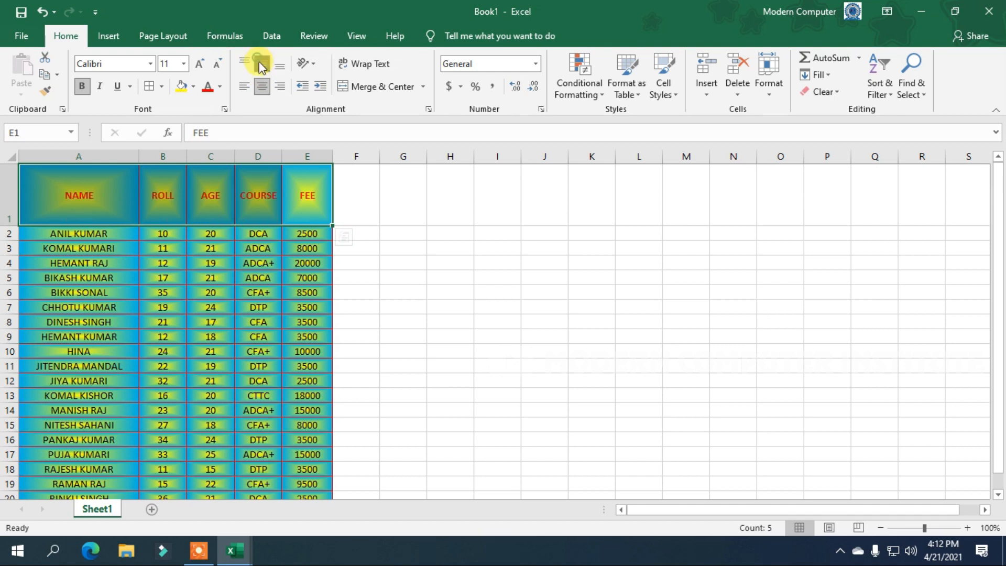
# Autofit row 1 and column A, then make all the table text bold.
pyautogui.doubleClick(15, 223)
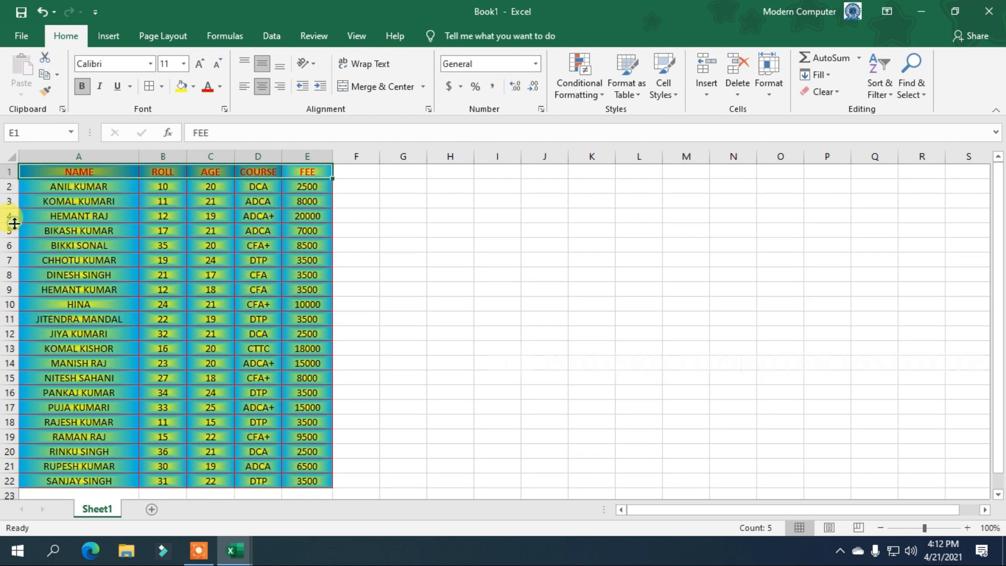
pyautogui.doubleClick(140, 158)
pyautogui.click(350, 219)
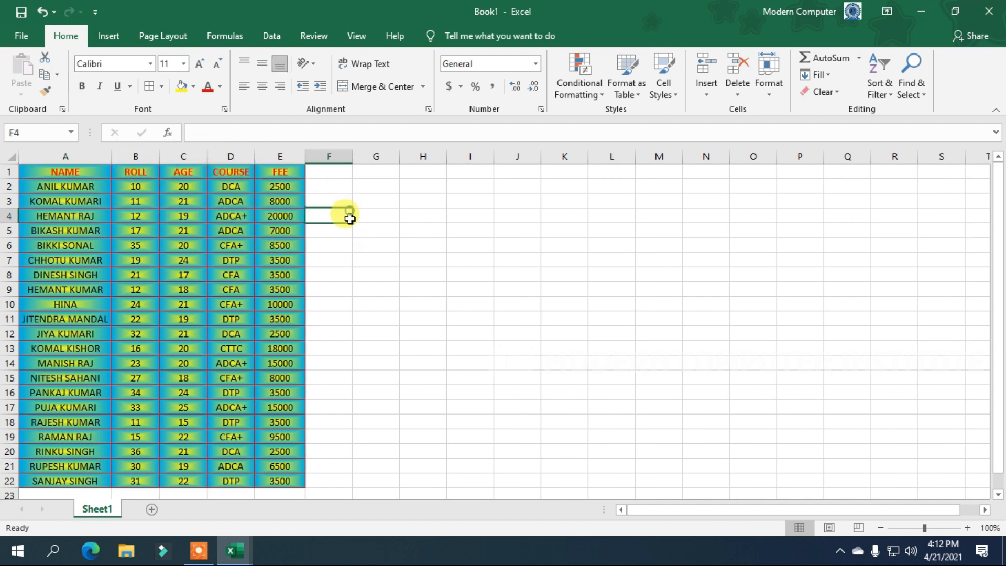
pyautogui.moveTo(278, 480); pyautogui.dragTo(10, 131)
pyautogui.click(82, 86)
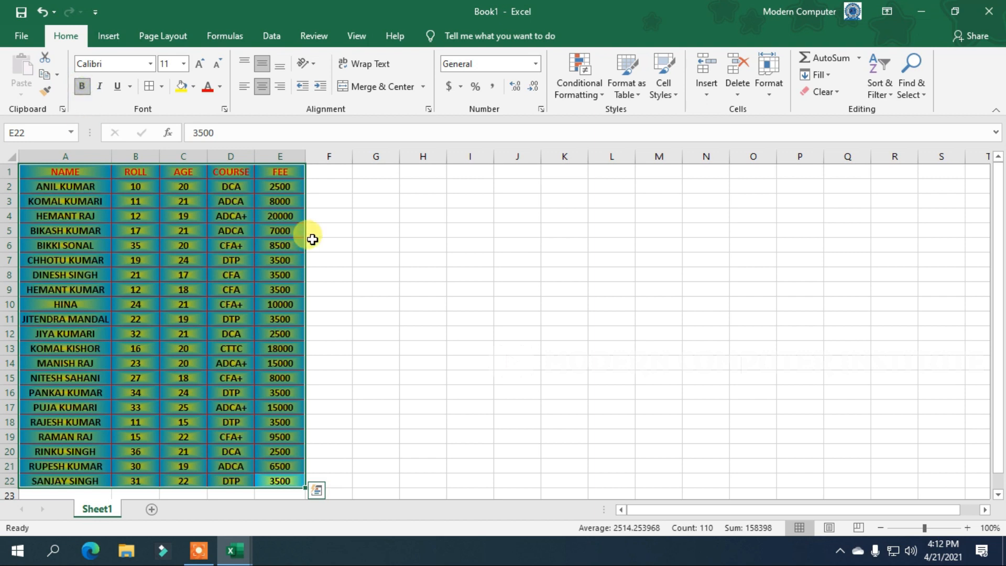
pyautogui.click(277, 229)
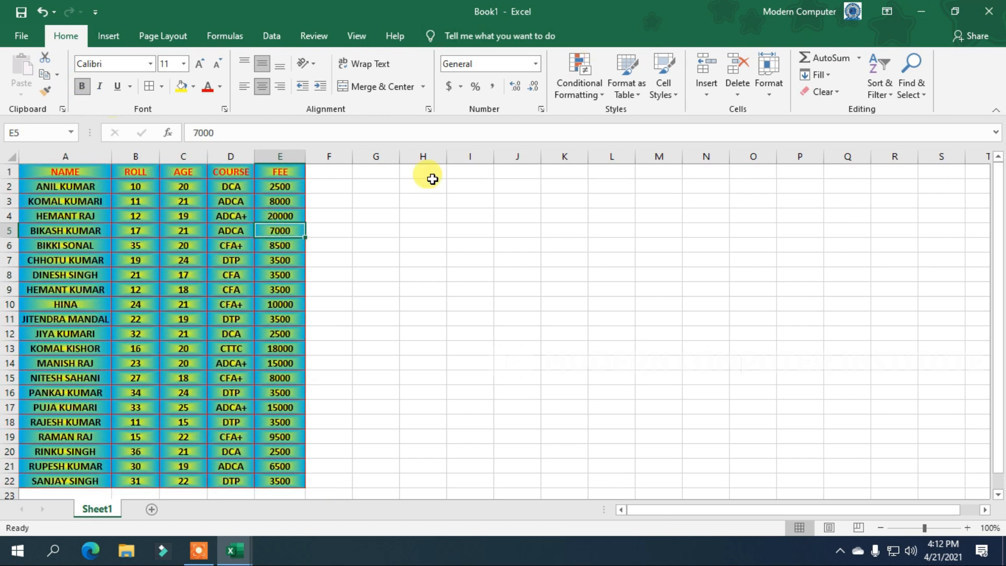
# Open Format Cells for A1:E22 on Alignment, cancel without changes, and deselect the table.
pyautogui.moveTo(278, 481); pyautogui.dragTo(32, 171)
pyautogui.click(225, 109)
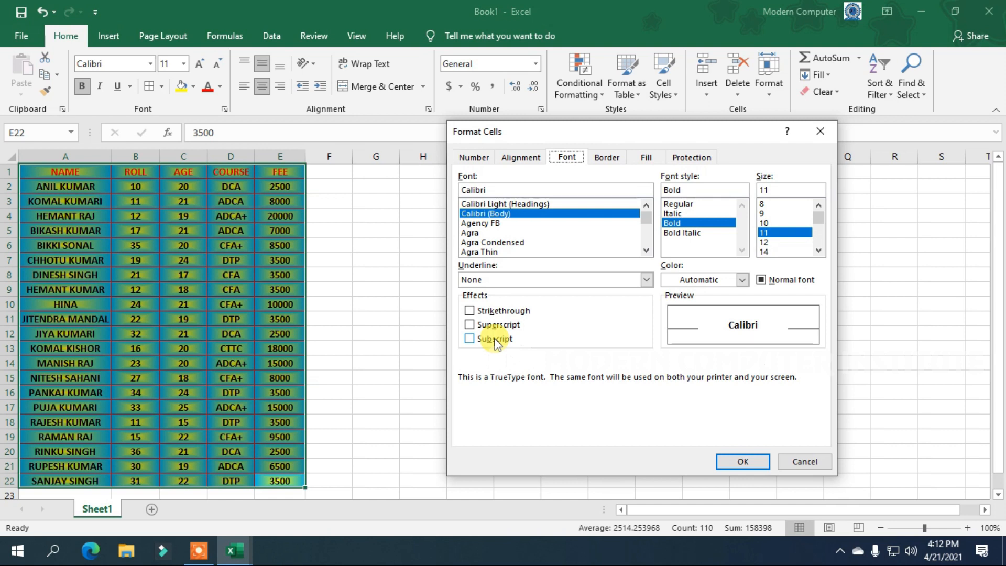
pyautogui.click(531, 160)
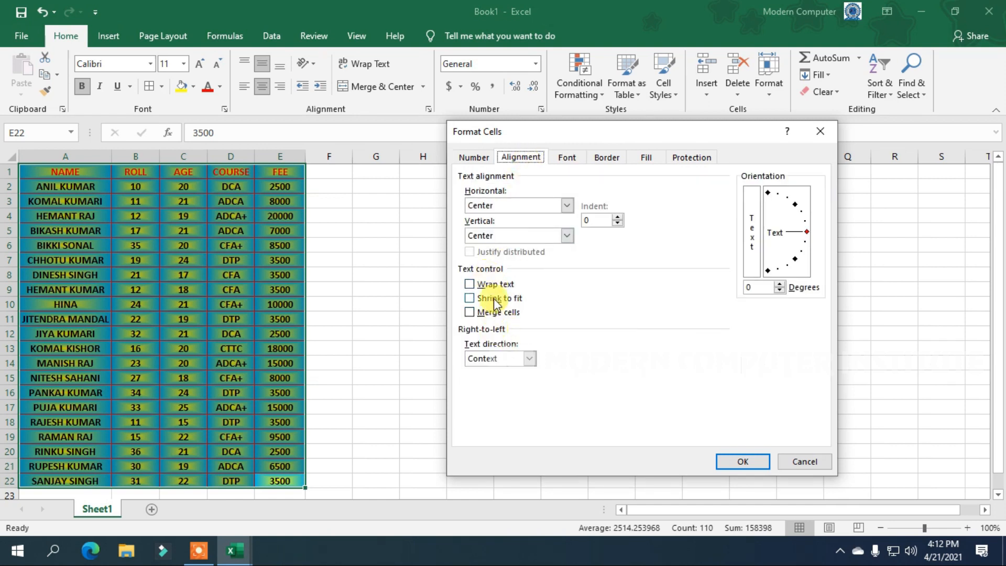
pyautogui.click(797, 463)
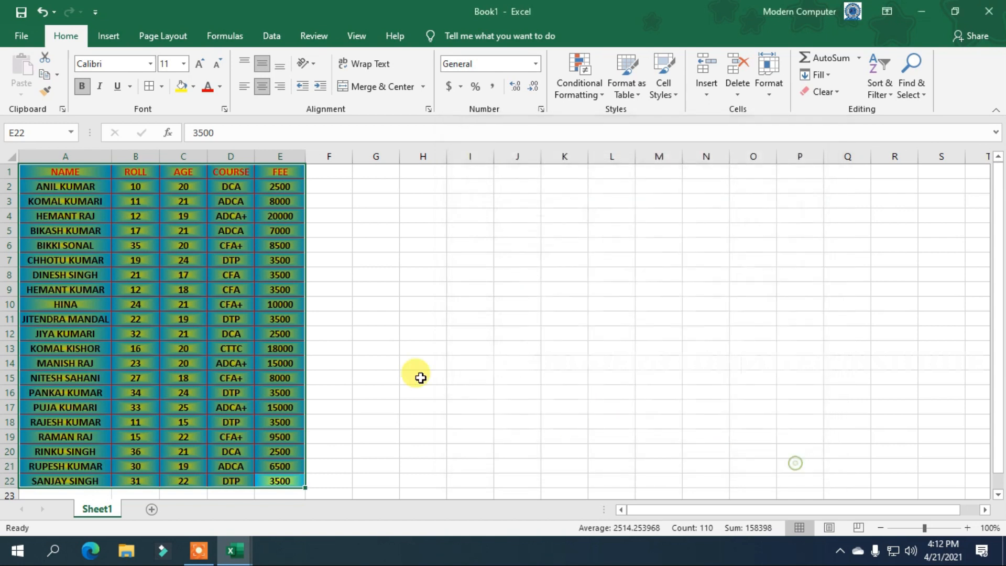
pyautogui.click(381, 256)
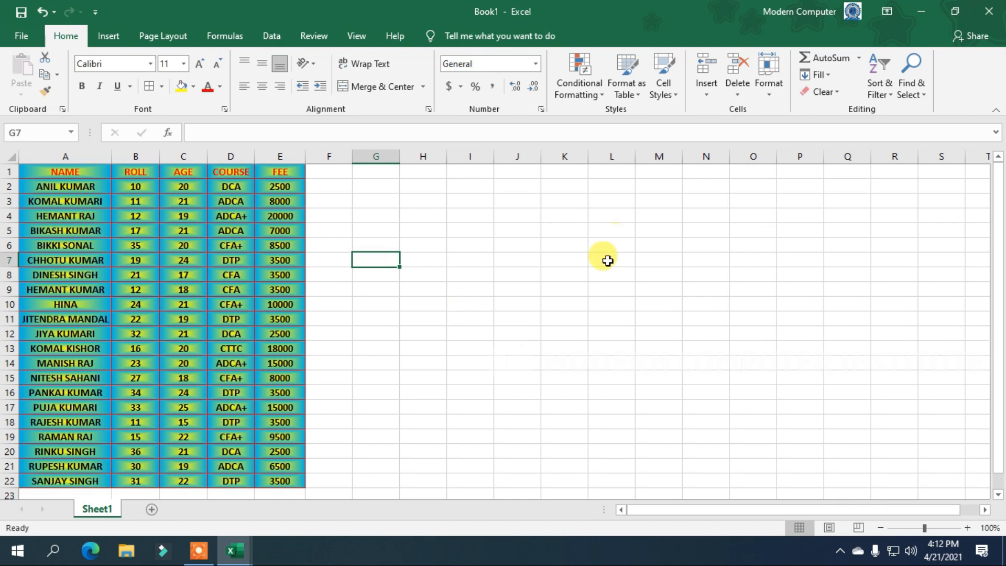
# Enter MODERN in K10 and apply Strikethrough to it from the Font dialog.
pyautogui.click(551, 304)
pyautogui.write('MODERN')
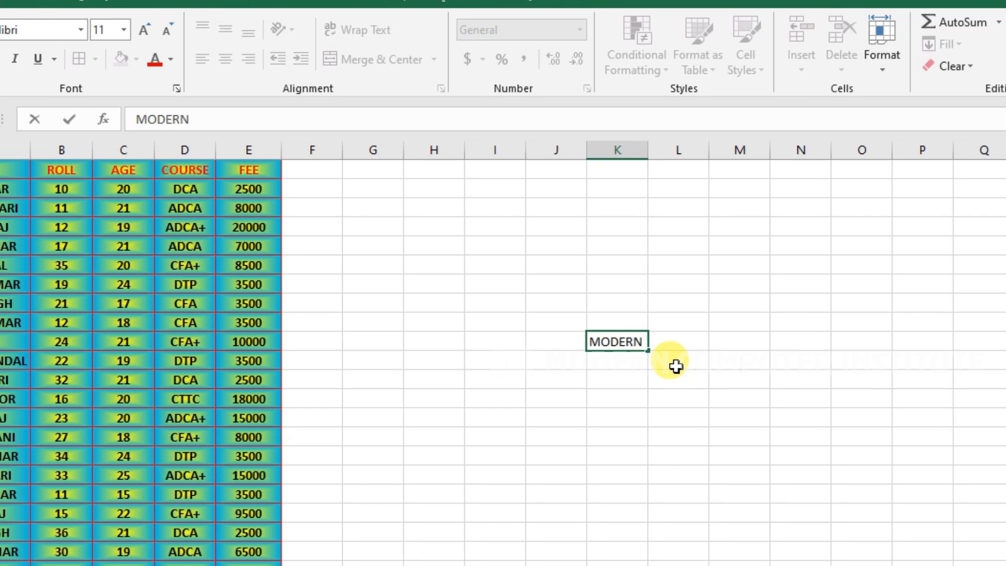
pyautogui.press('Return')
pyautogui.click(620, 340)
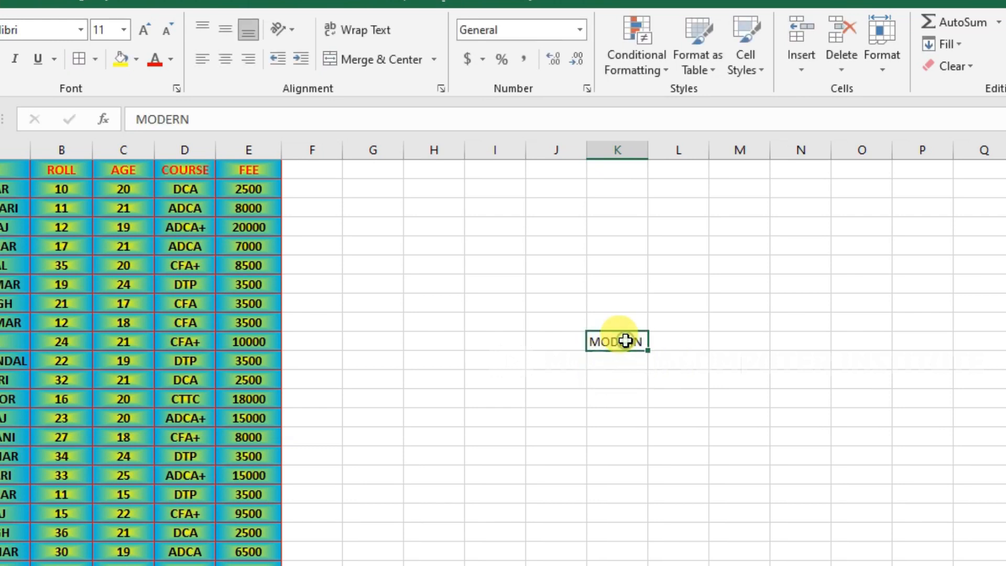
pyautogui.click(175, 87)
pyautogui.click(500, 345)
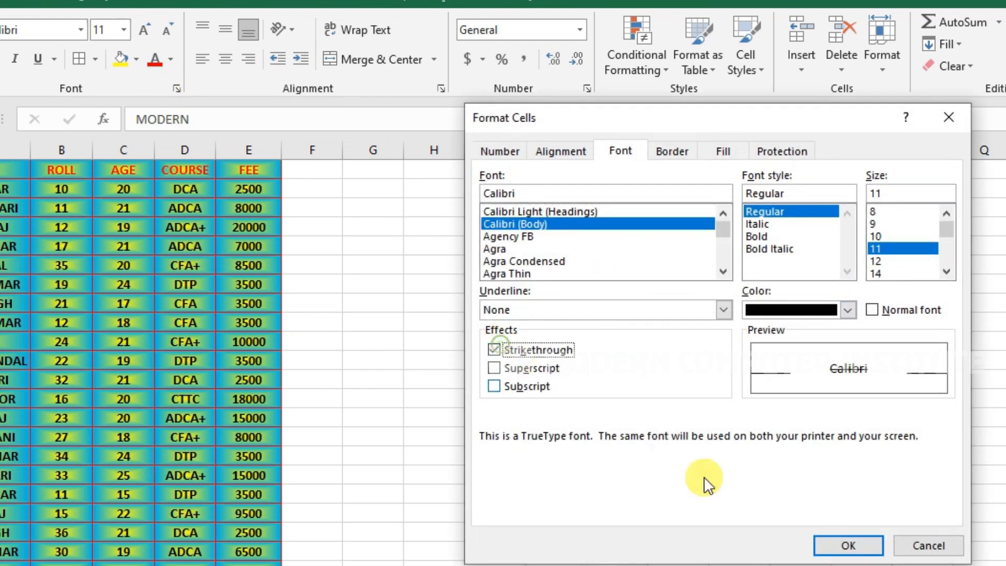
pyautogui.click(844, 542)
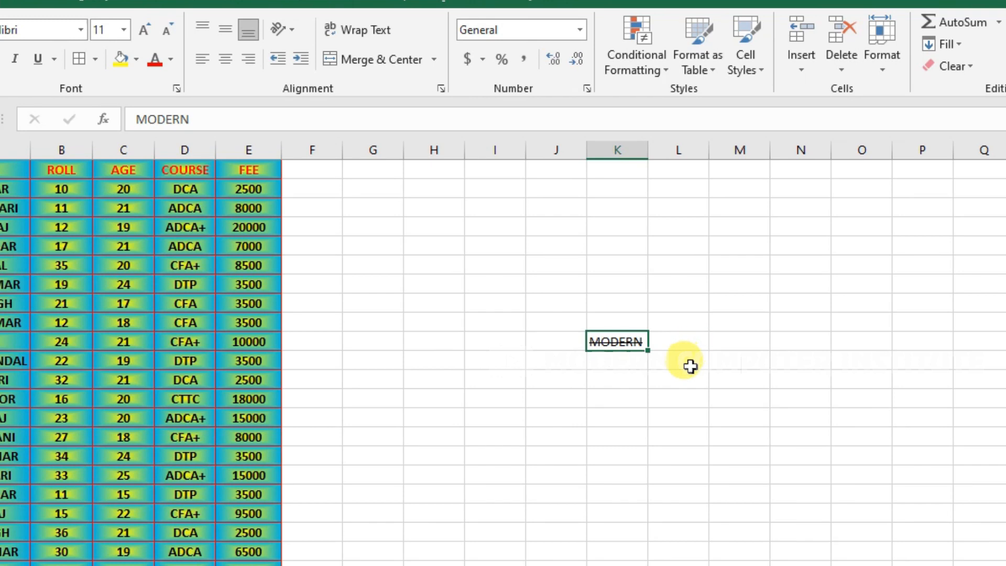
pyautogui.click(619, 362)
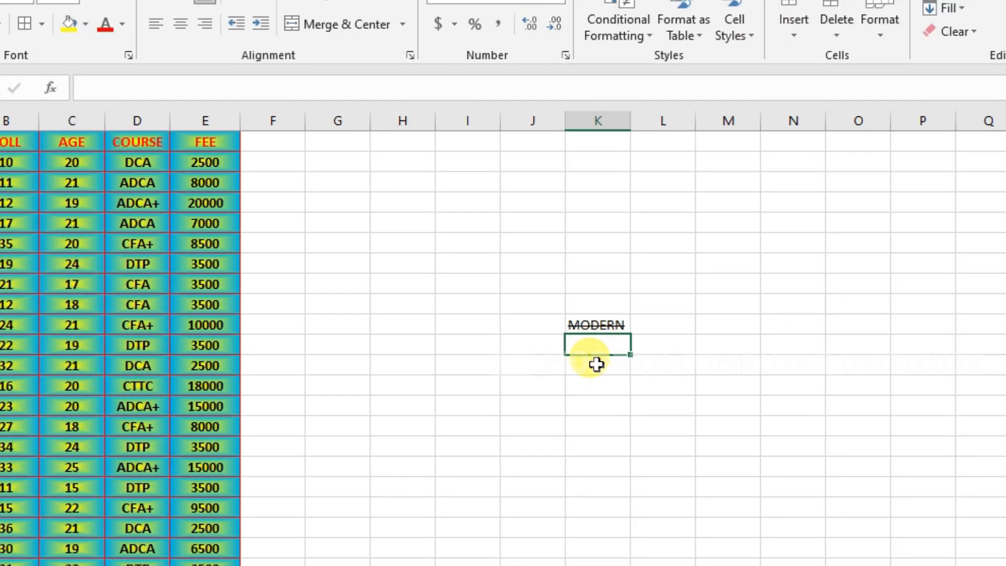
# Type A2+B2 in K11 and make the 2 after B a superscript.
pyautogui.write('A2+B')
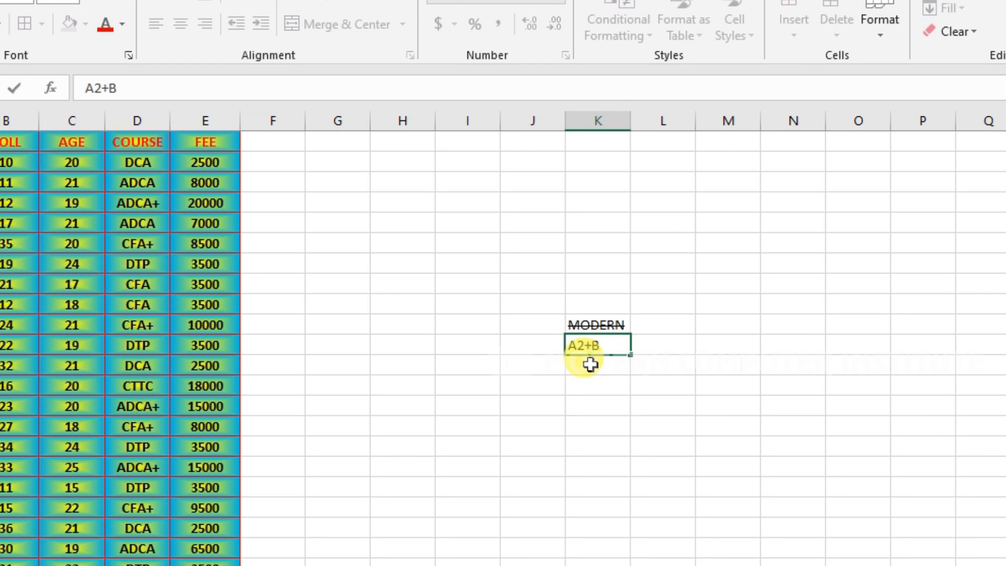
pyautogui.write('2')
pyautogui.moveTo(616, 346); pyautogui.dragTo(600, 353)
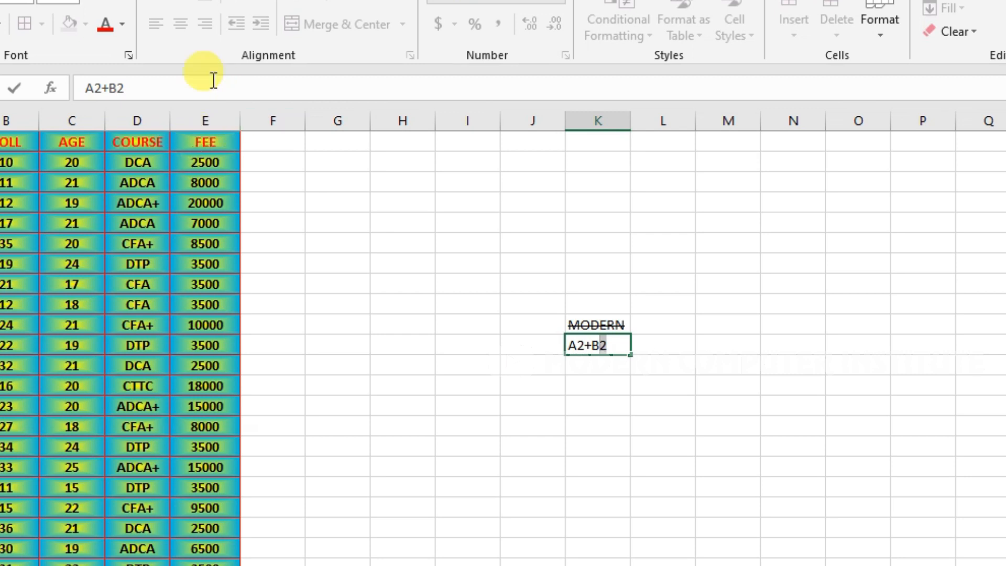
pyautogui.click(124, 58)
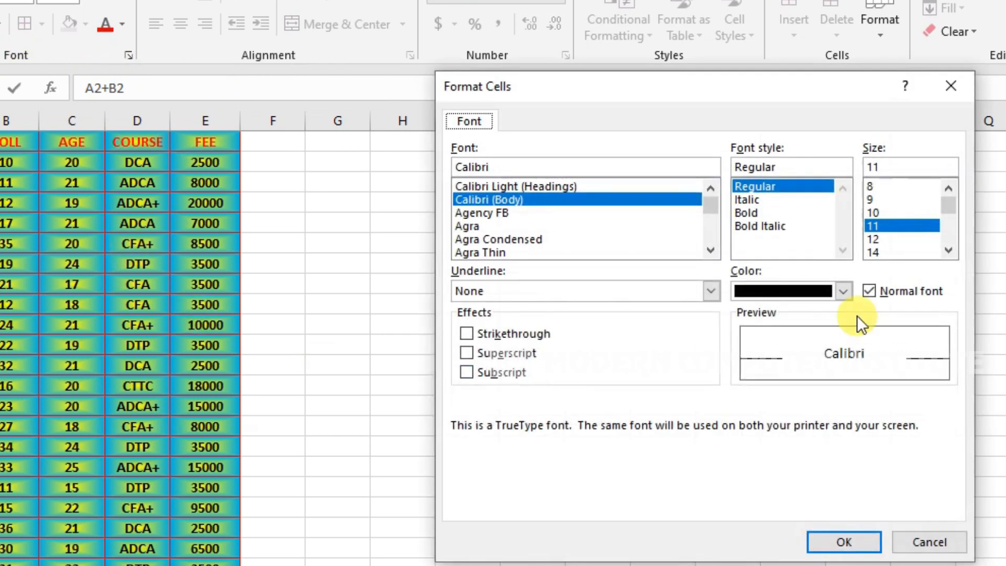
pyautogui.click(514, 354)
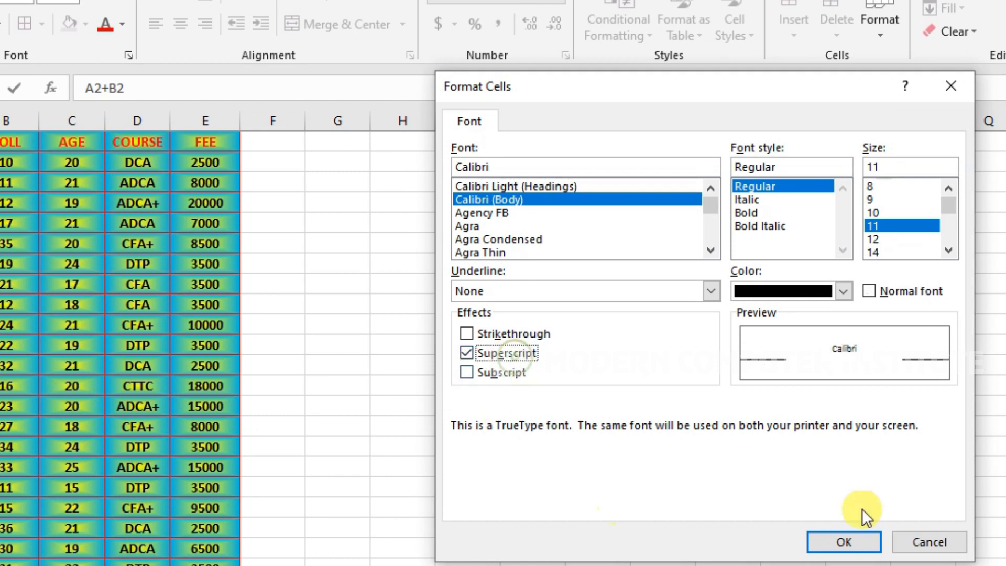
pyautogui.click(845, 536)
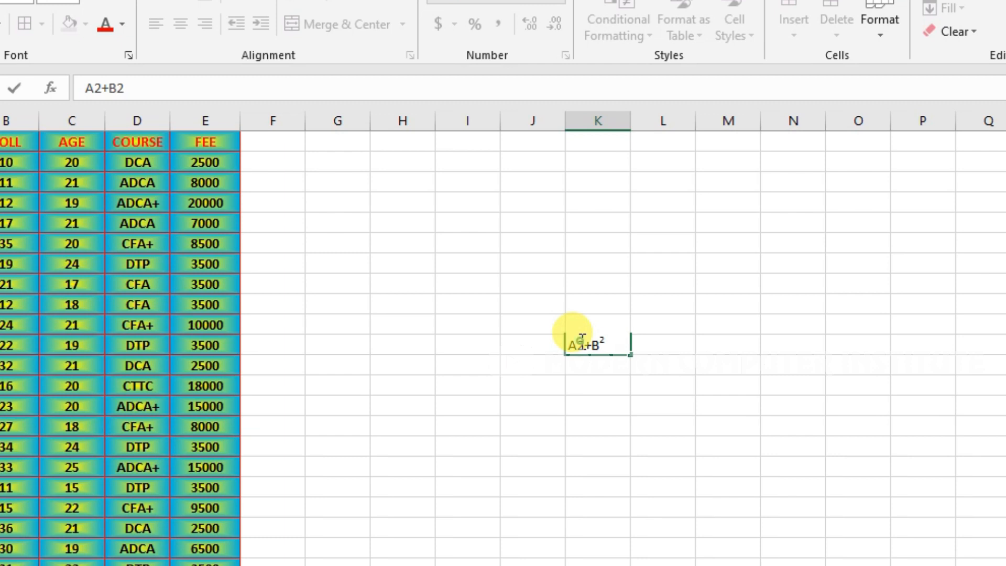
# Superscript the 2 after A to read A²+B², then start typing H2SO4 below.
pyautogui.moveTo(577, 344); pyautogui.dragTo(583, 344)
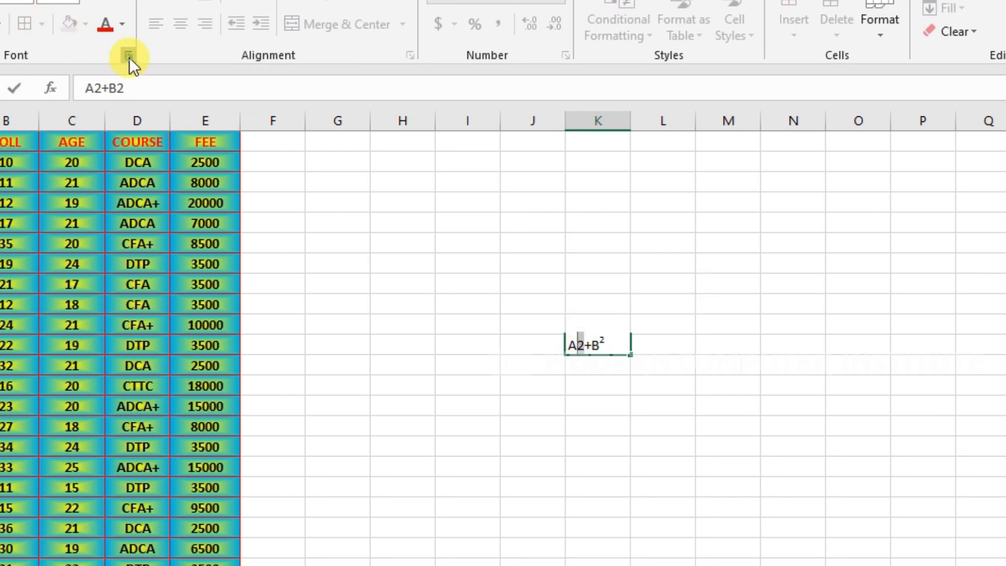
pyautogui.click(129, 56)
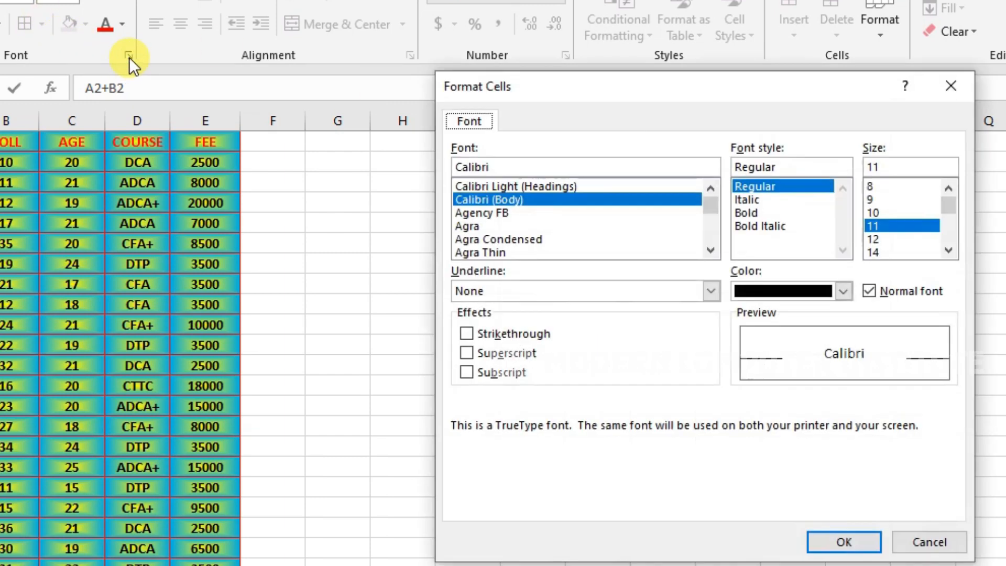
pyautogui.click(507, 353)
pyautogui.click(835, 541)
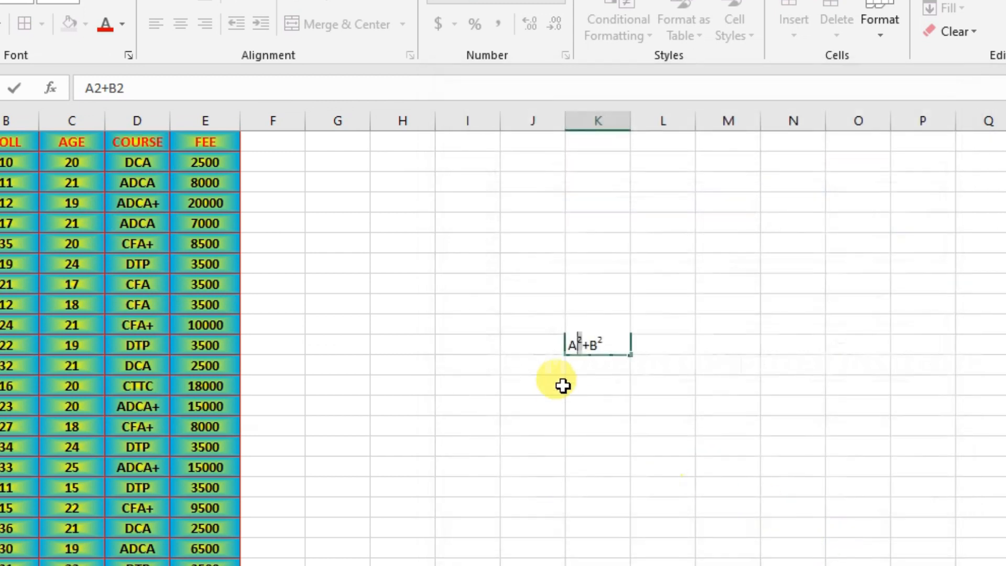
pyautogui.click(611, 370)
pyautogui.write('H2SO4')
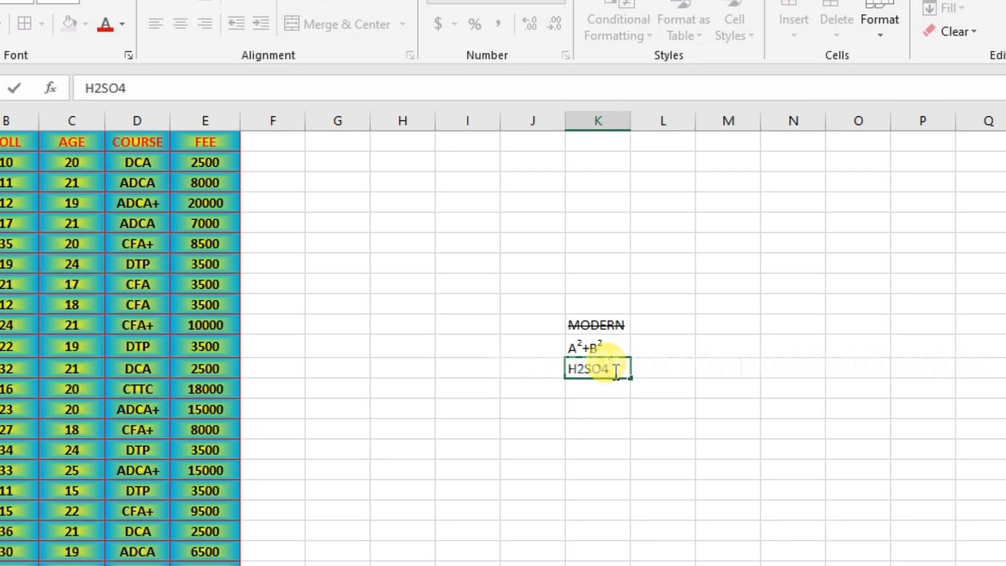
# Make the 4 in H2SO4 a subscript.
pyautogui.moveTo(616, 370); pyautogui.dragTo(602, 370)
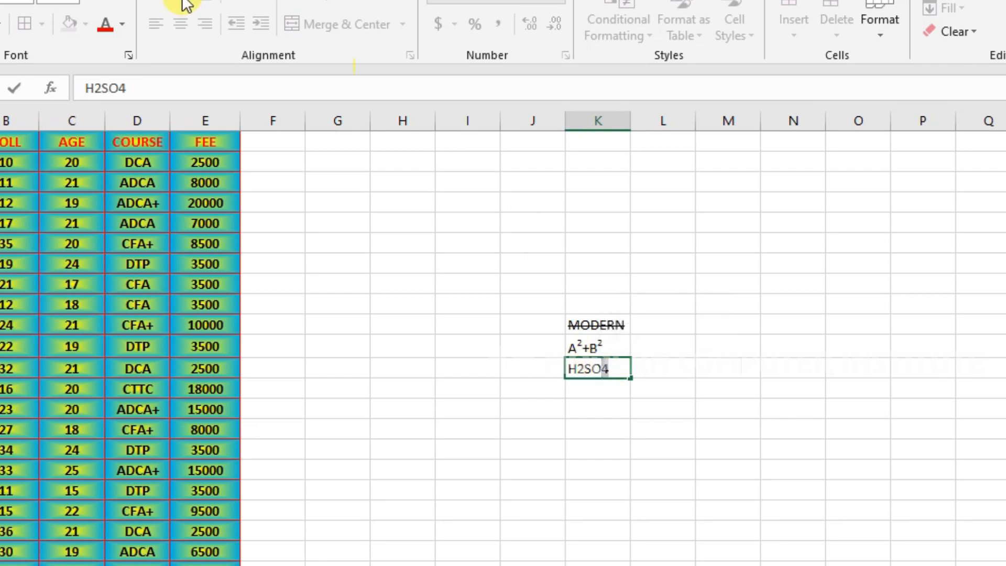
pyautogui.click(129, 54)
pyautogui.click(502, 372)
pyautogui.click(835, 541)
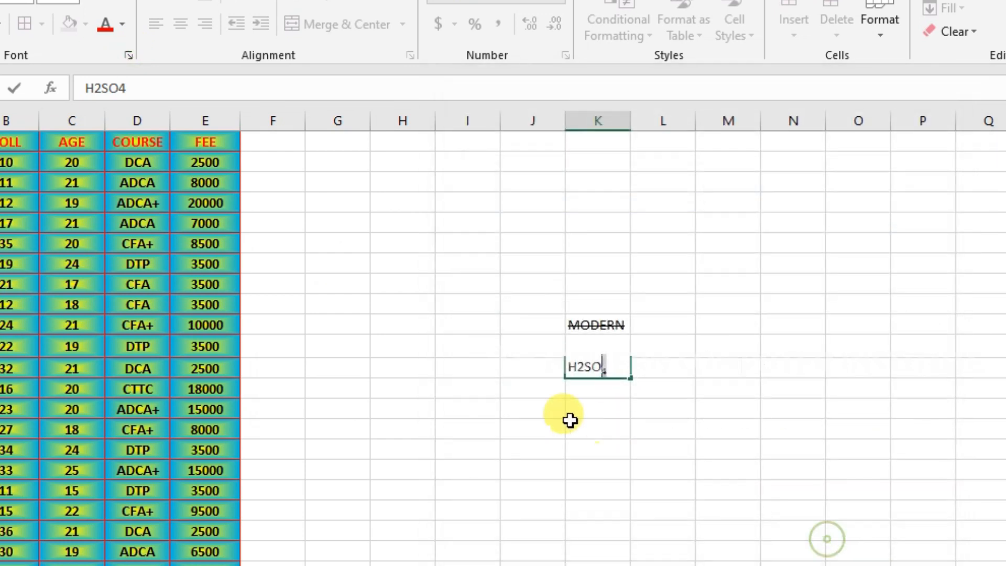
# Subscript the 2 as well so it reads H₂SO₄, then reopen the font settings.
pyautogui.moveTo(583, 367); pyautogui.dragTo(577, 367)
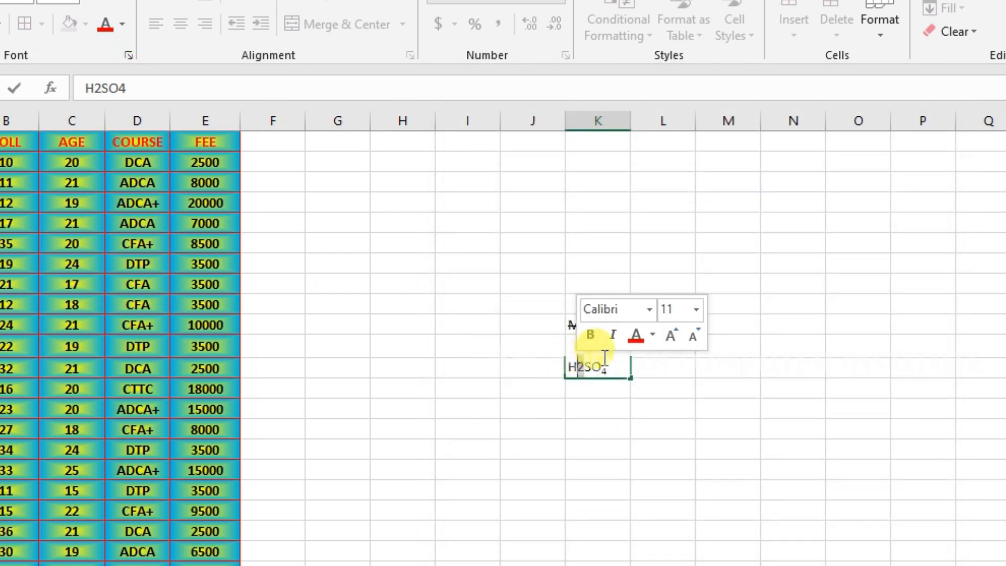
pyautogui.click(129, 54)
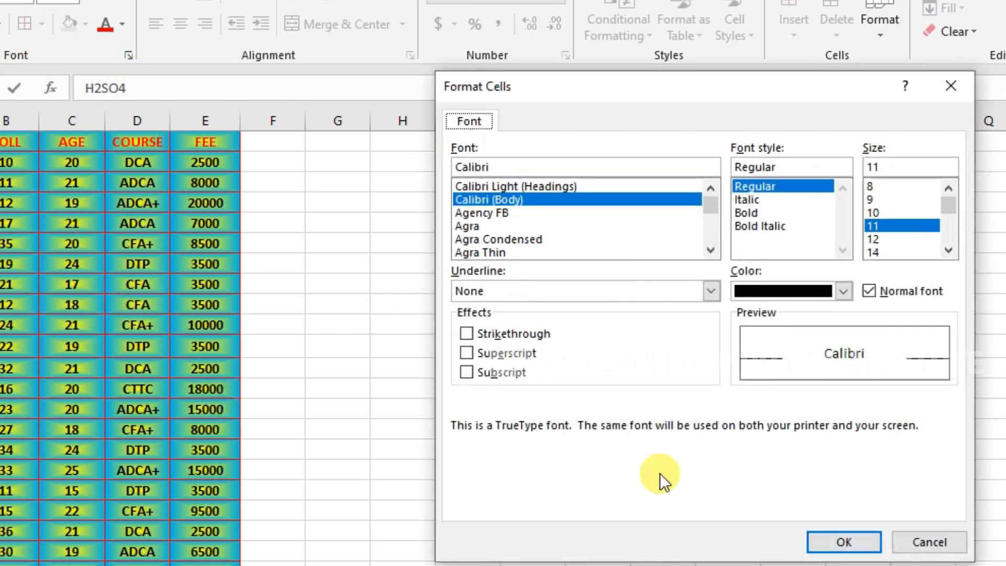
pyautogui.click(492, 373)
pyautogui.click(835, 541)
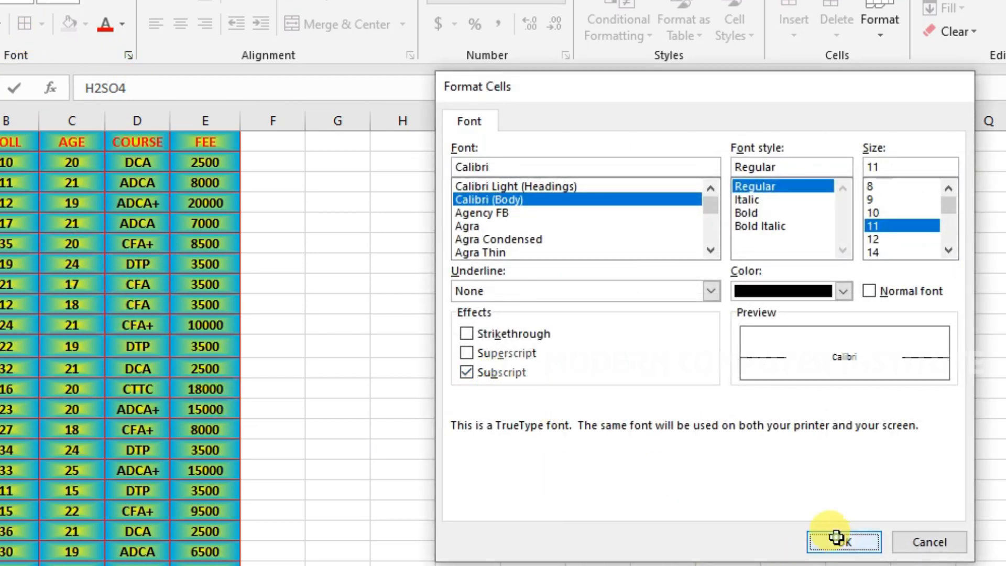
pyautogui.click(471, 365)
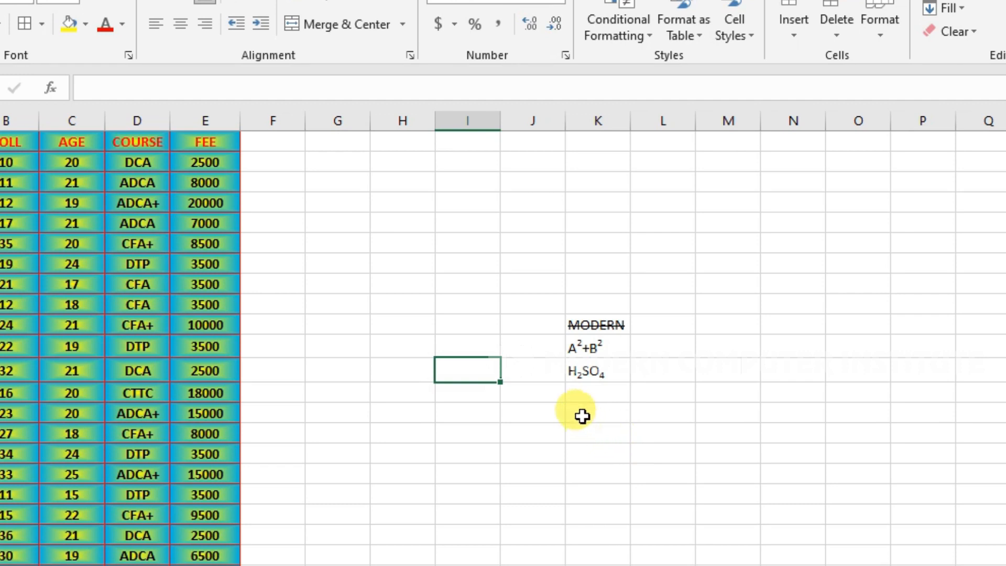
pyautogui.click(126, 56)
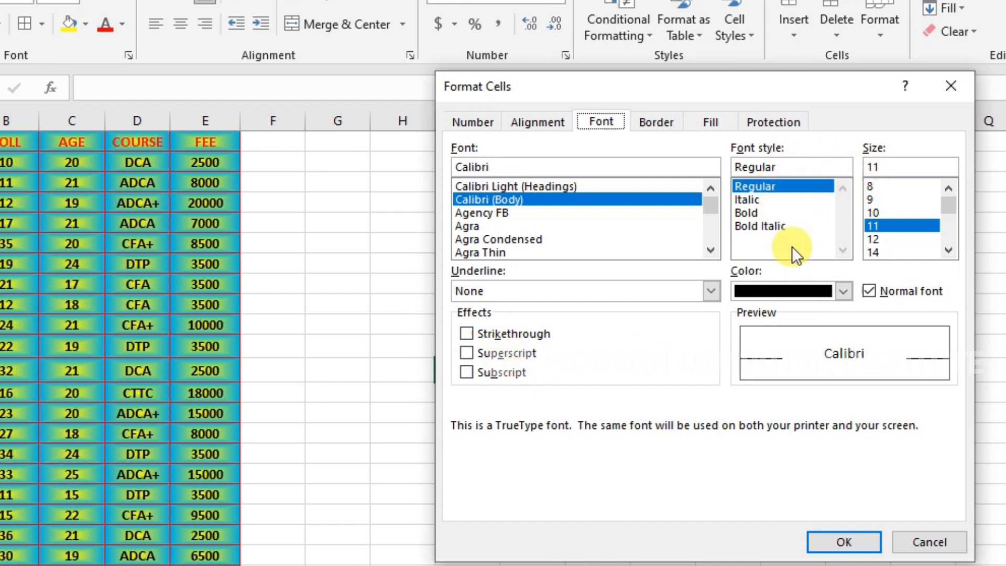
# Browse the font colour list and Alignment tab, then cancel Format Cells without changes.
pyautogui.click(841, 290)
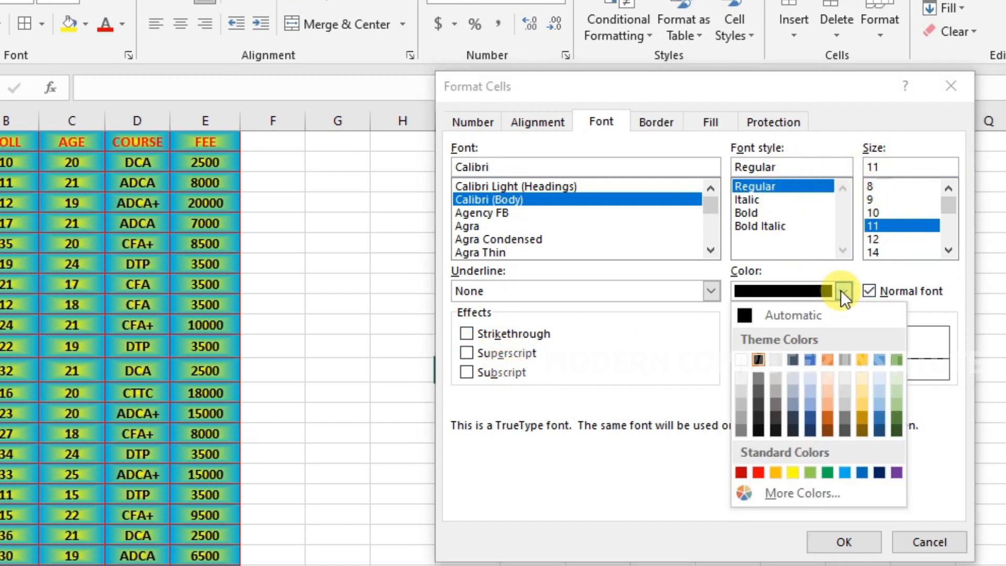
pyautogui.click(840, 290)
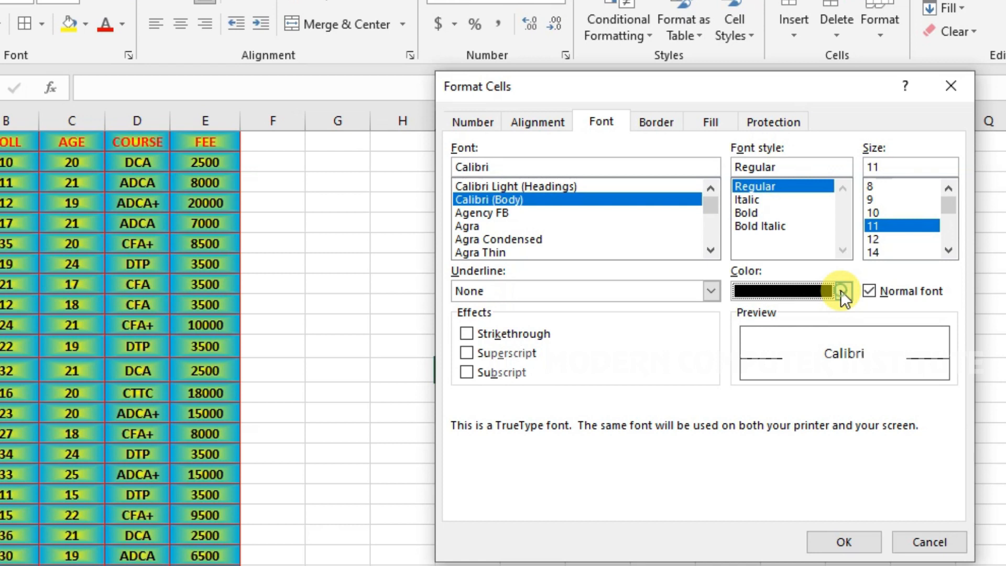
pyautogui.click(537, 123)
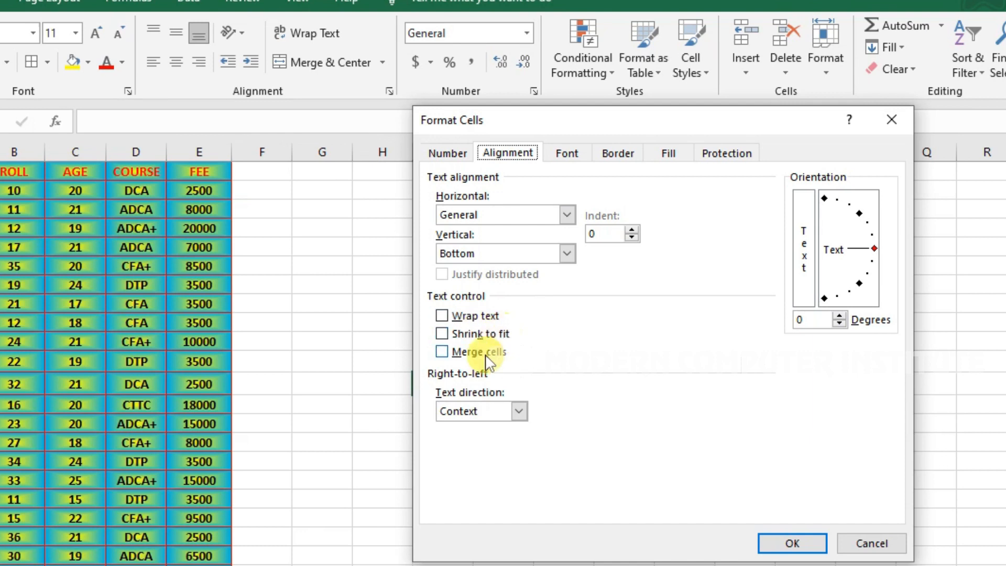
pyautogui.click(869, 543)
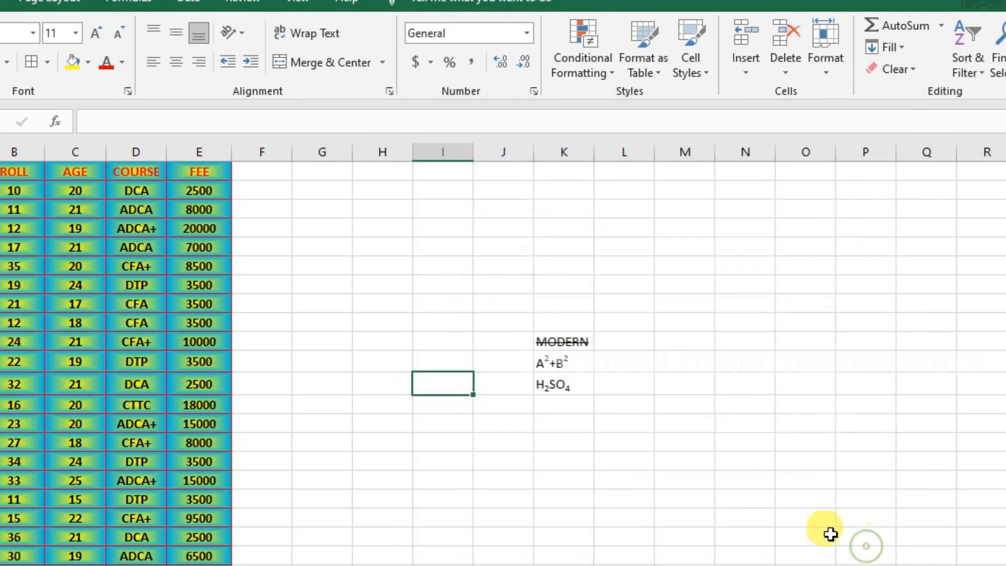
pyautogui.click(556, 442)
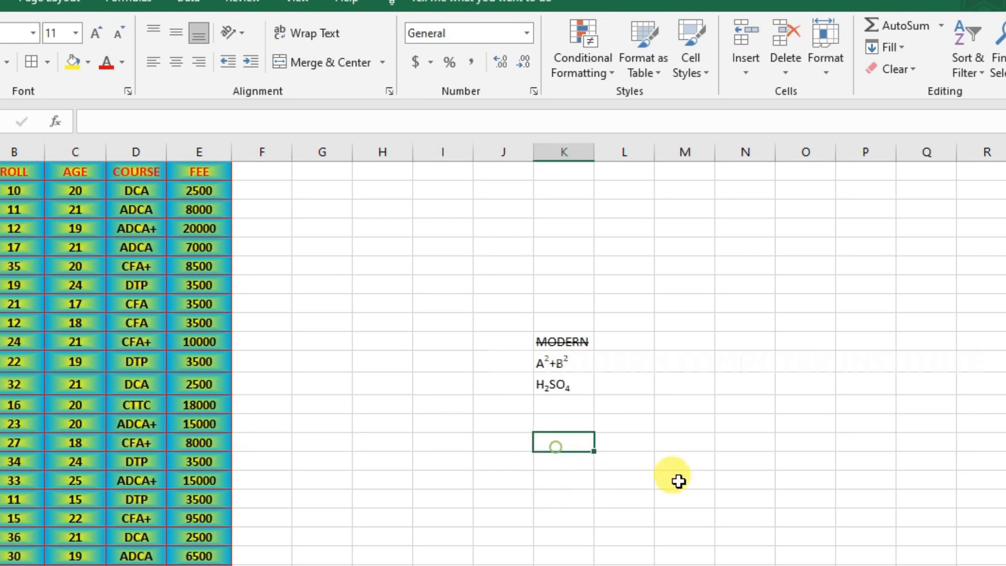
# Enter MODERN COMPUTER two rows below H₂SO₄ and compare it with the empty column L cells.
pyautogui.write('MODE')
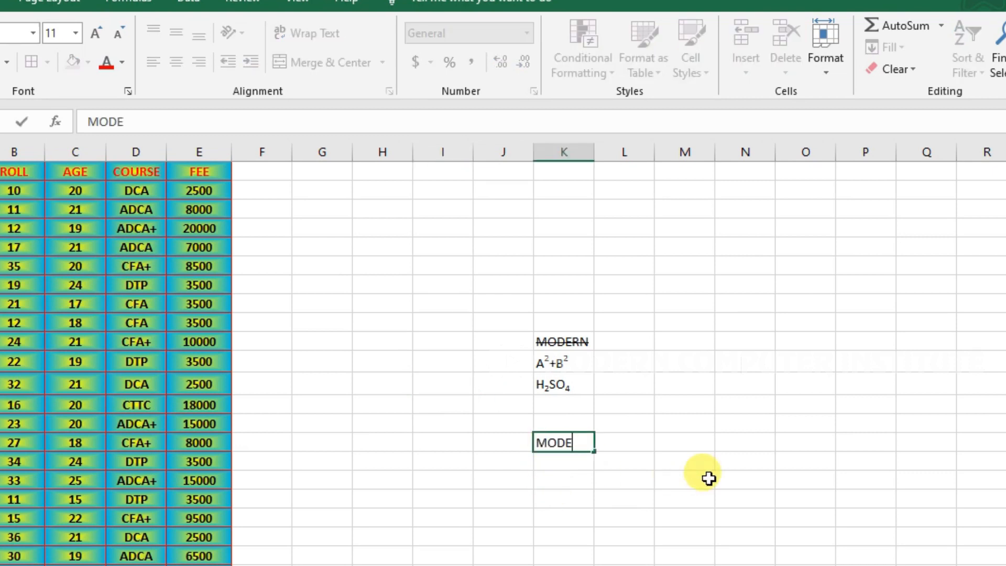
pyautogui.write('RN COMPUTER')
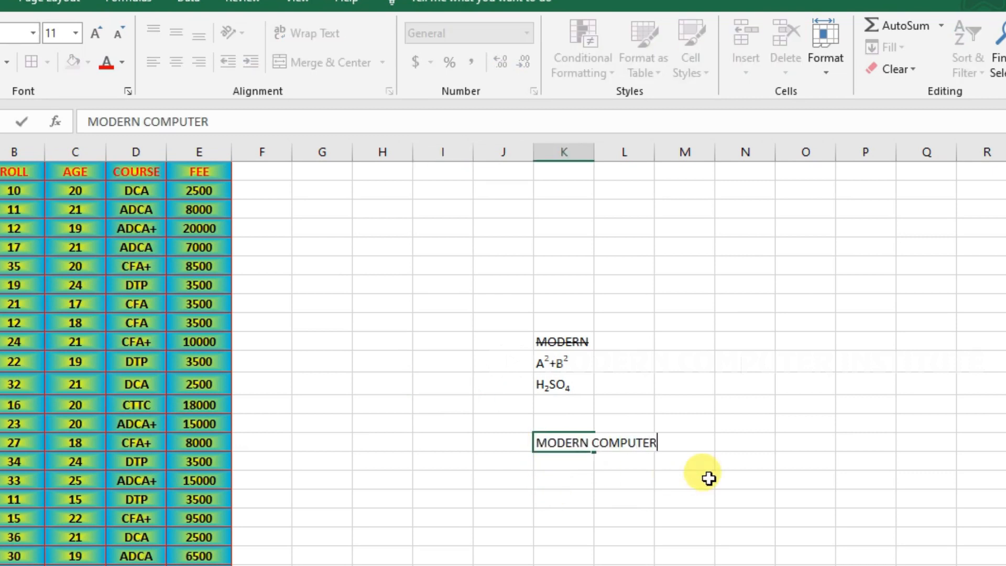
pyautogui.press('Return')
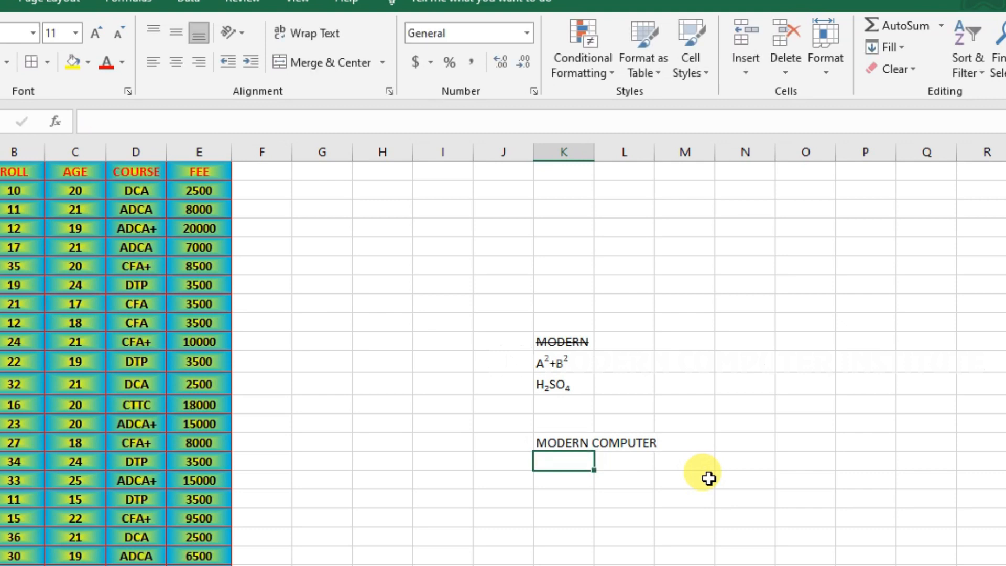
pyautogui.click(566, 444)
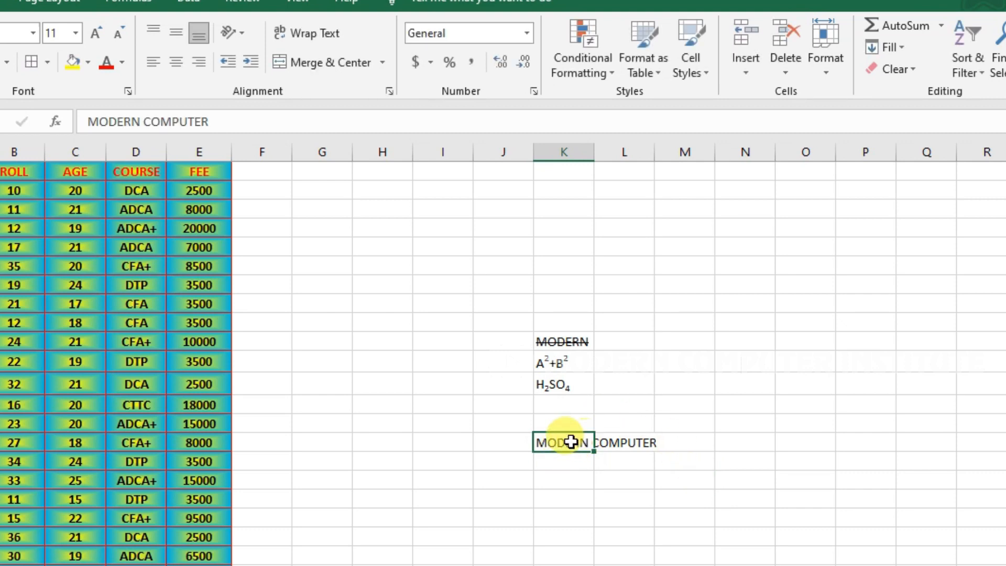
pyautogui.click(624, 445)
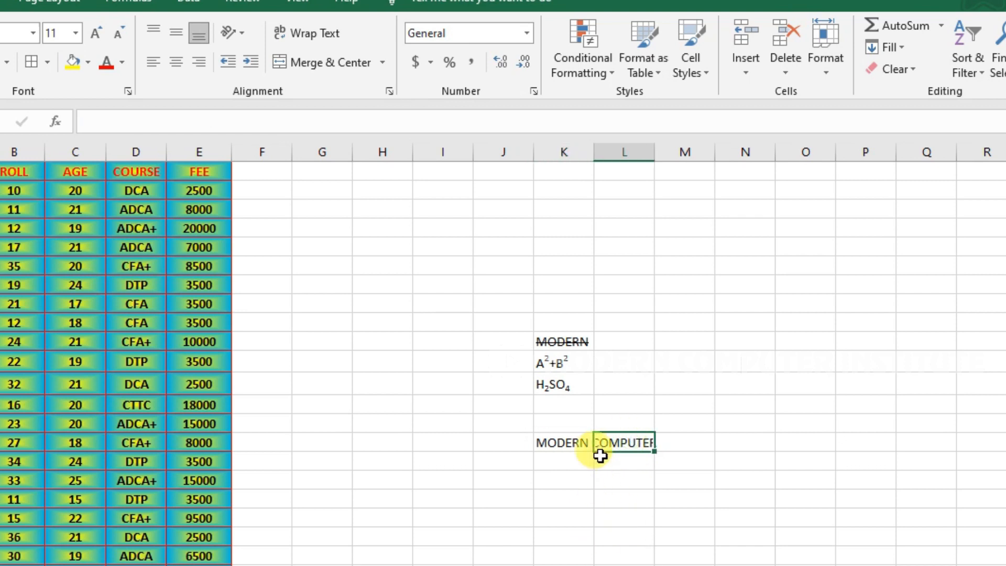
pyautogui.moveTo(635, 167); pyautogui.dragTo(652, 562)
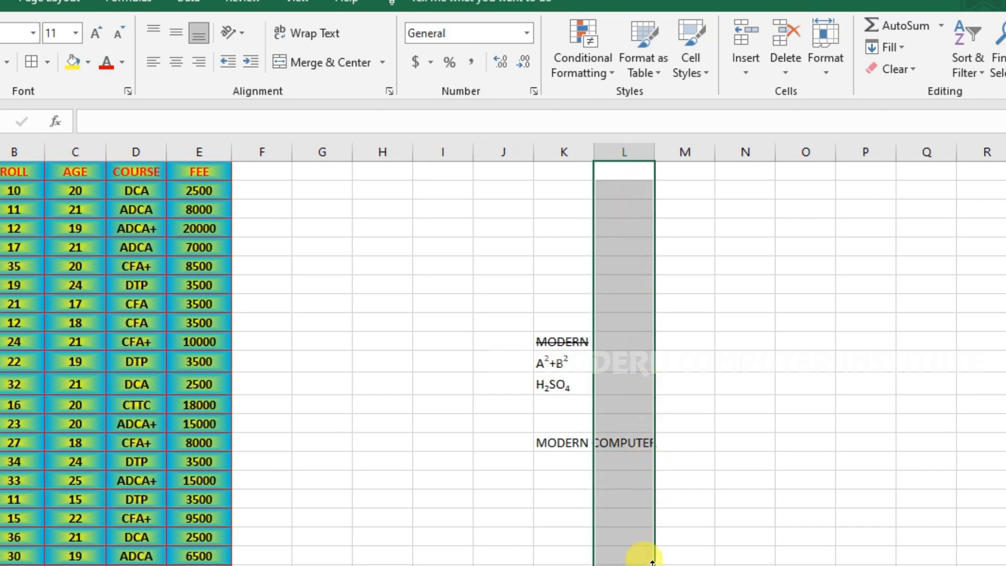
pyautogui.click(631, 443)
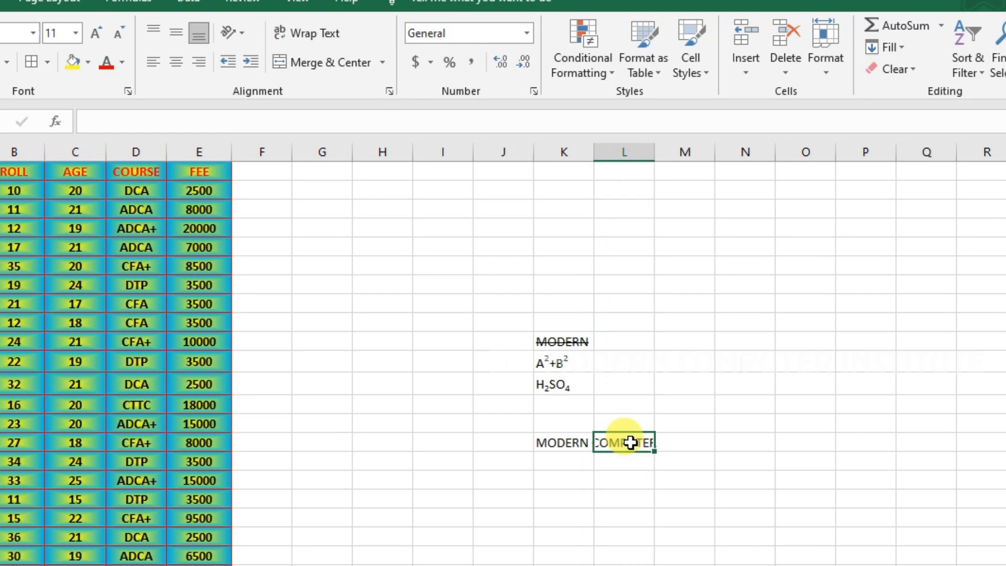
pyautogui.click(565, 442)
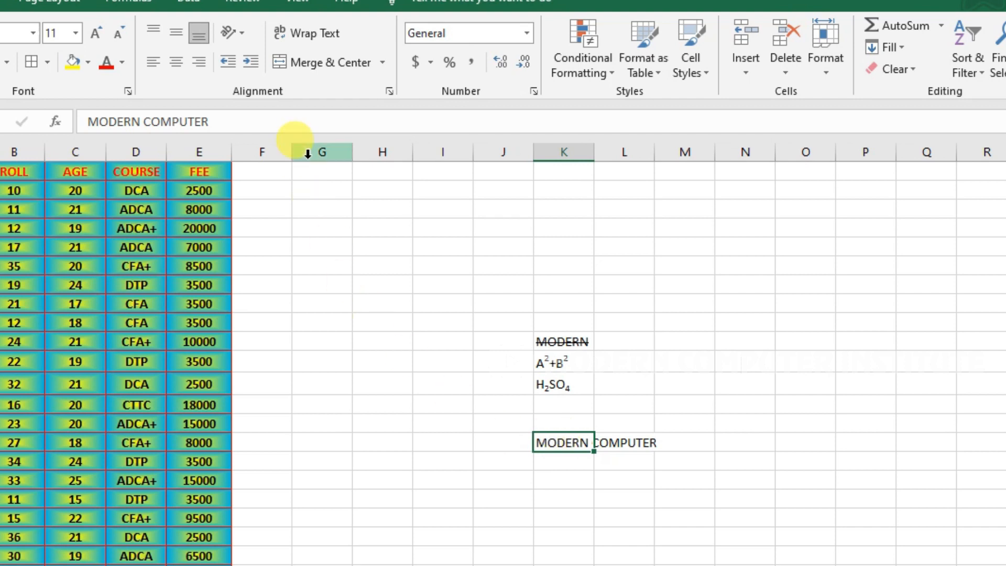
# Apply Wrap Text so MODERN COMPUTER wraps onto three lines in its cell.
pyautogui.click(391, 90)
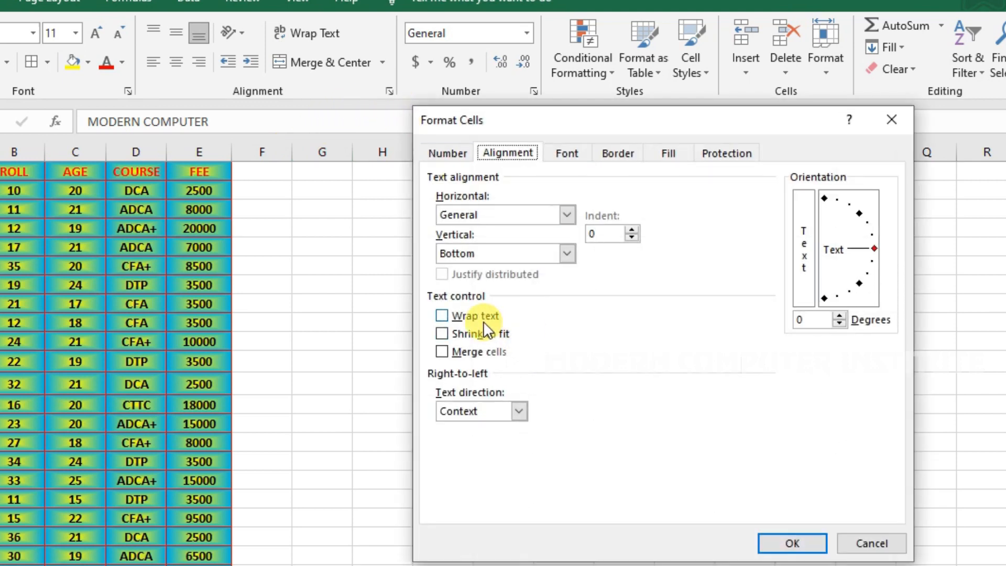
pyautogui.click(896, 545)
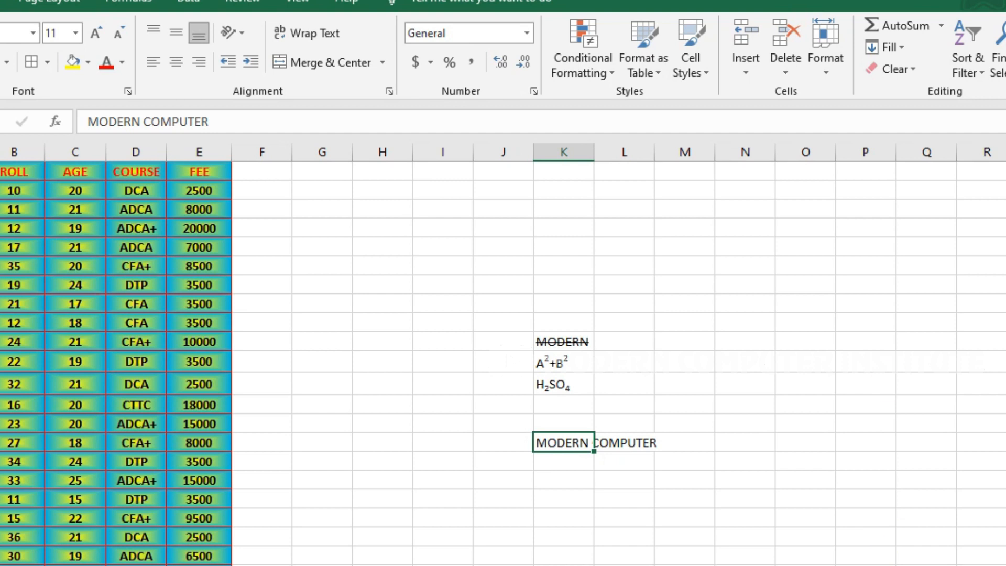
pyautogui.click(319, 33)
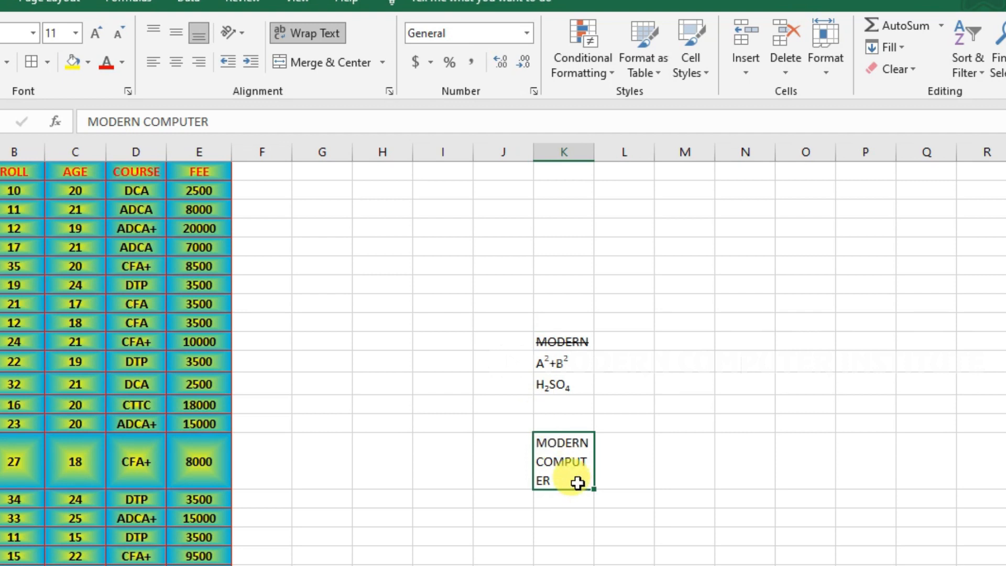
# Undo the wrap and reapply Wrap text through the Format Cells Alignment tab.
pyautogui.hotkey('ctrl', 'z')
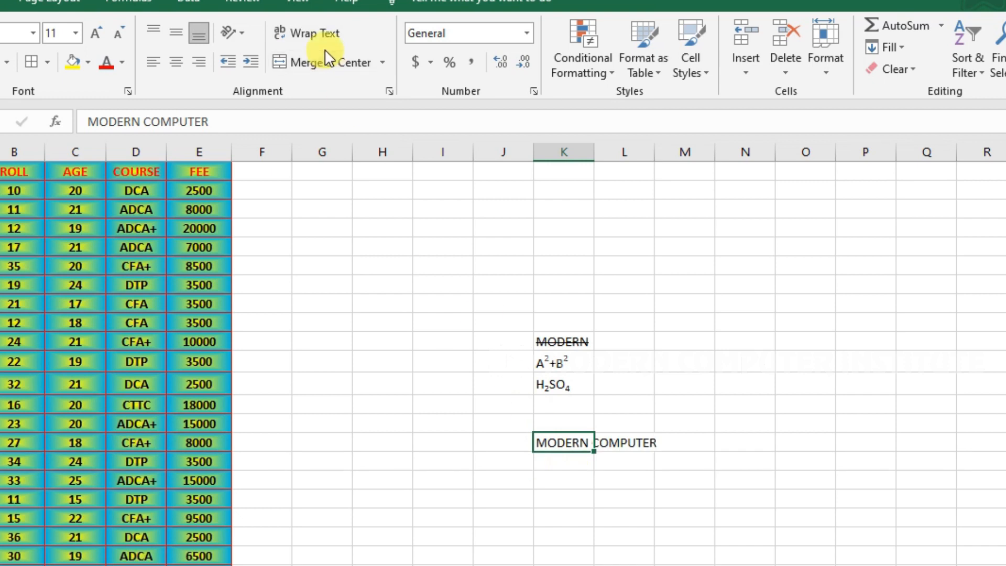
pyautogui.click(390, 91)
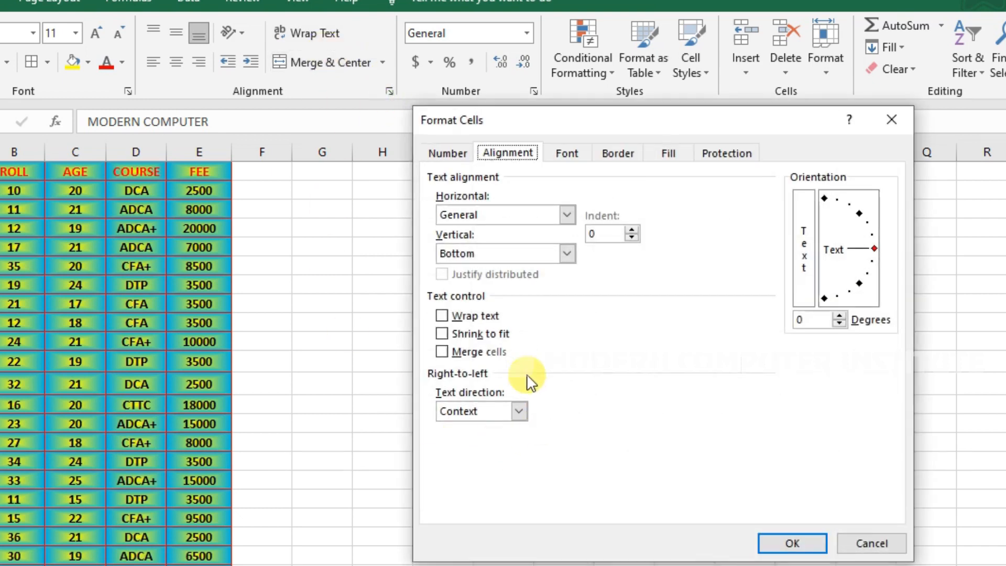
pyautogui.click(486, 326)
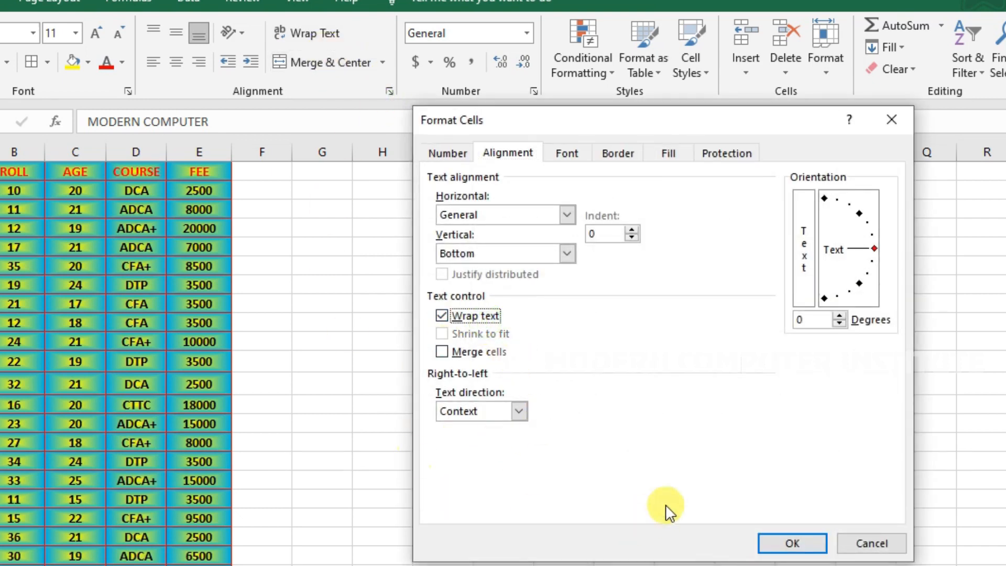
pyautogui.click(791, 542)
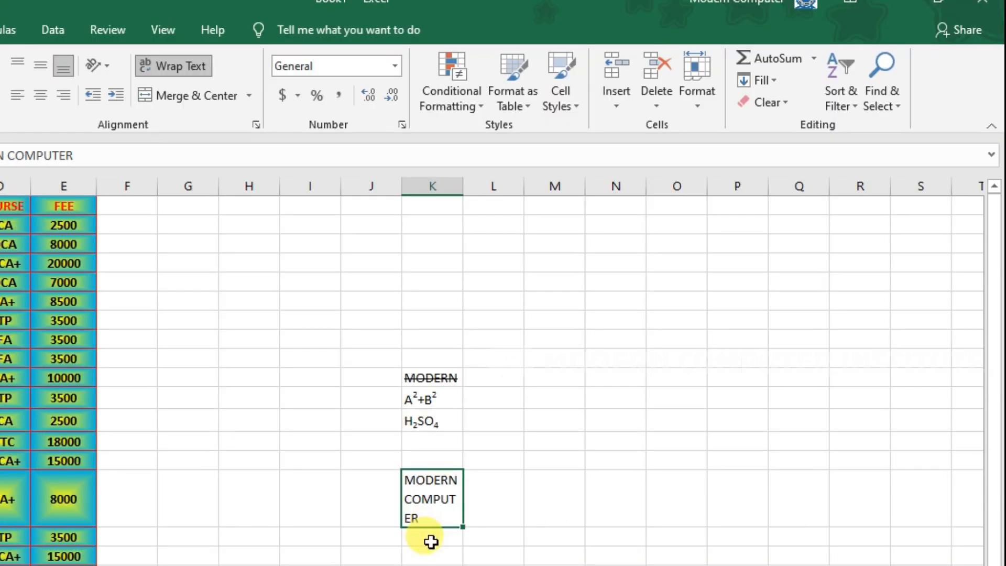
# Add a second MODERN COMPUTER in the cell below by accepting AutoComplete.
pyautogui.click(431, 542)
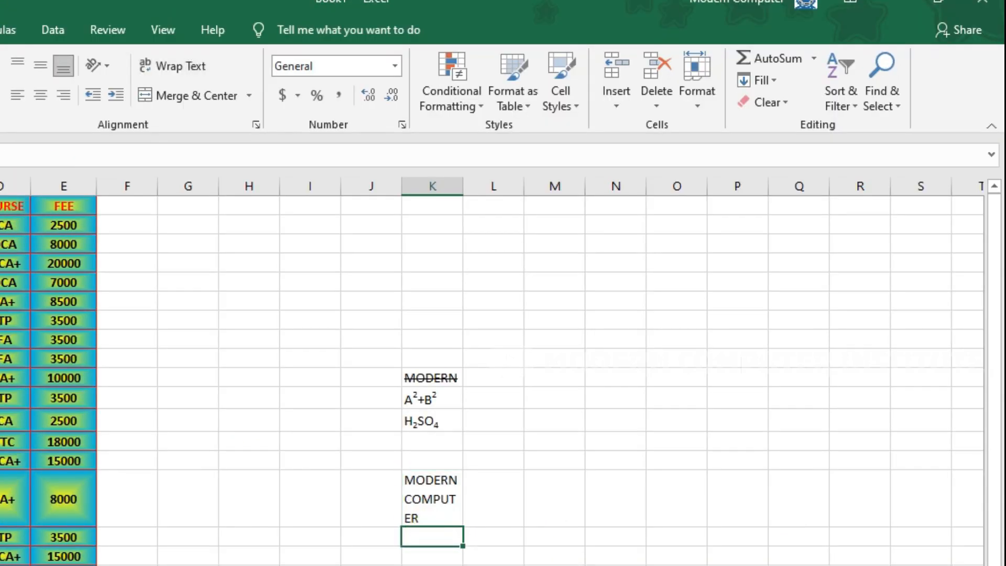
pyautogui.write('MODE')
pyautogui.press('Return')
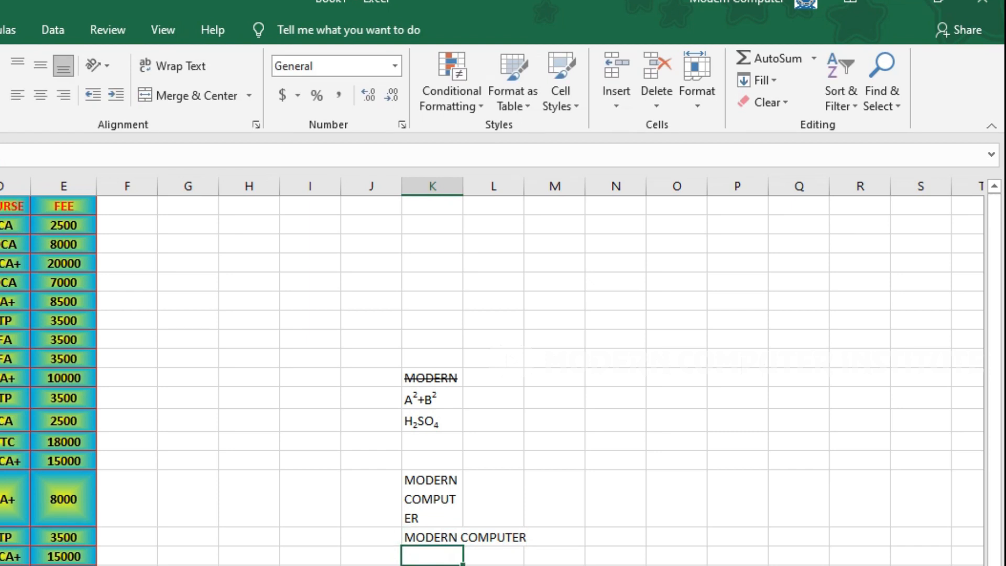
# Turn on Shrink to fit for the second MODERN COMPUTER cell so it fits the column.
pyautogui.click(415, 540)
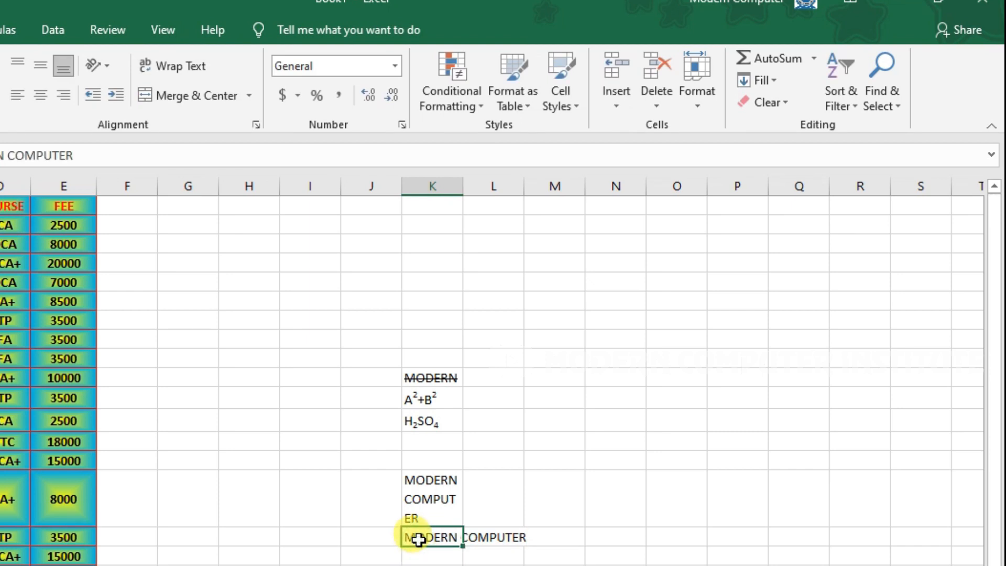
pyautogui.click(255, 124)
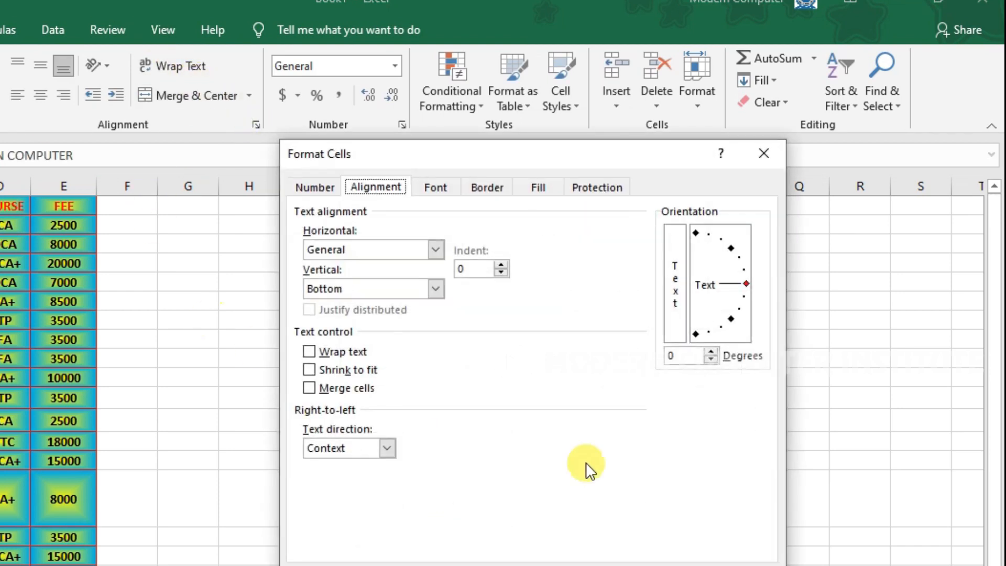
pyautogui.moveTo(533, 158); pyautogui.dragTo(750, 116)
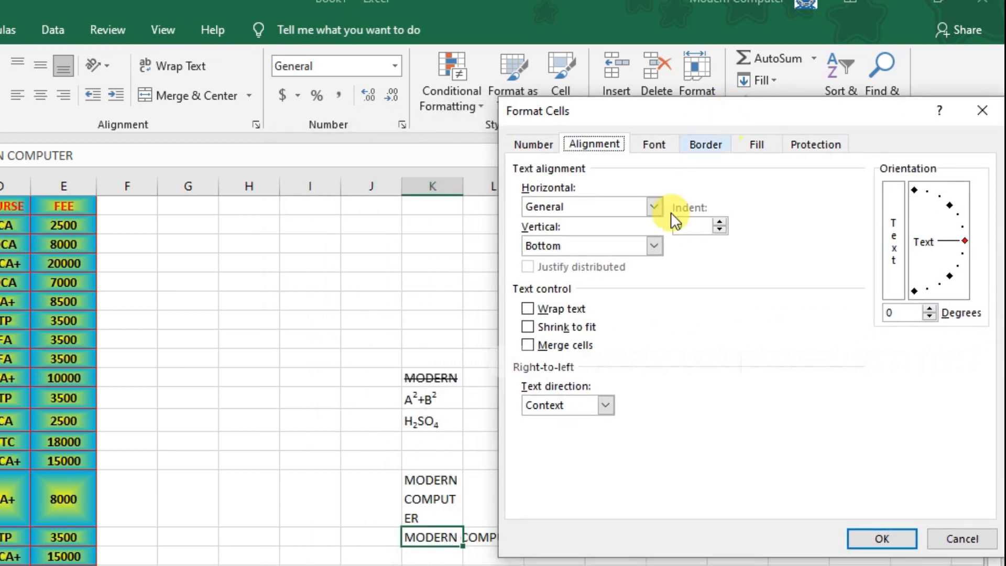
pyautogui.click(528, 328)
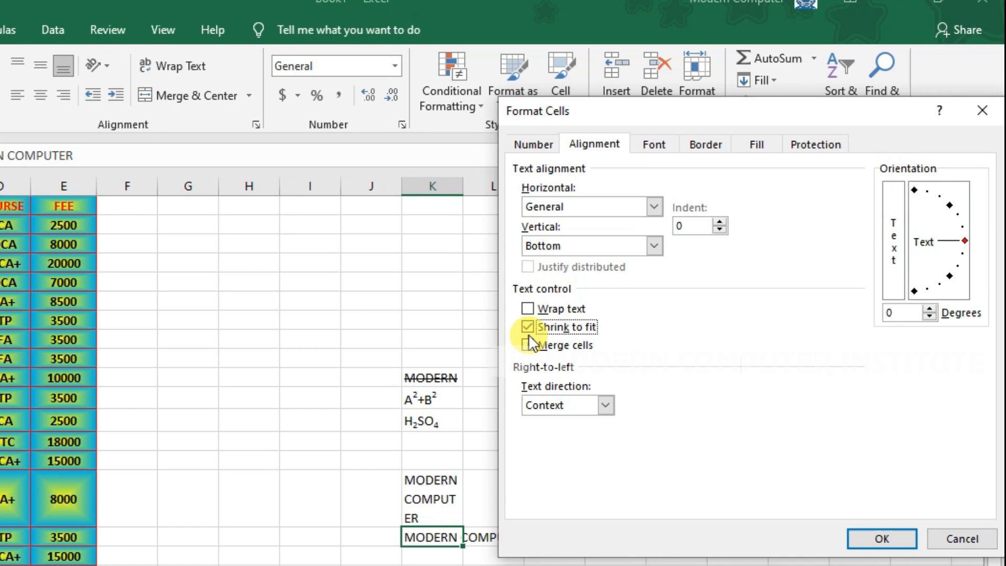
pyautogui.click(905, 542)
pyautogui.click(497, 555)
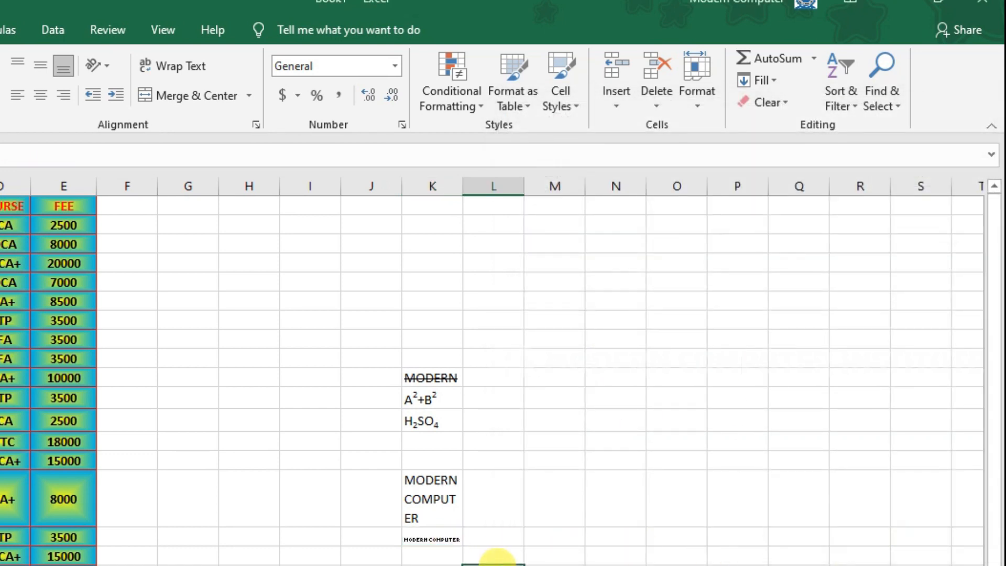
pyautogui.click(425, 541)
pyautogui.click(602, 538)
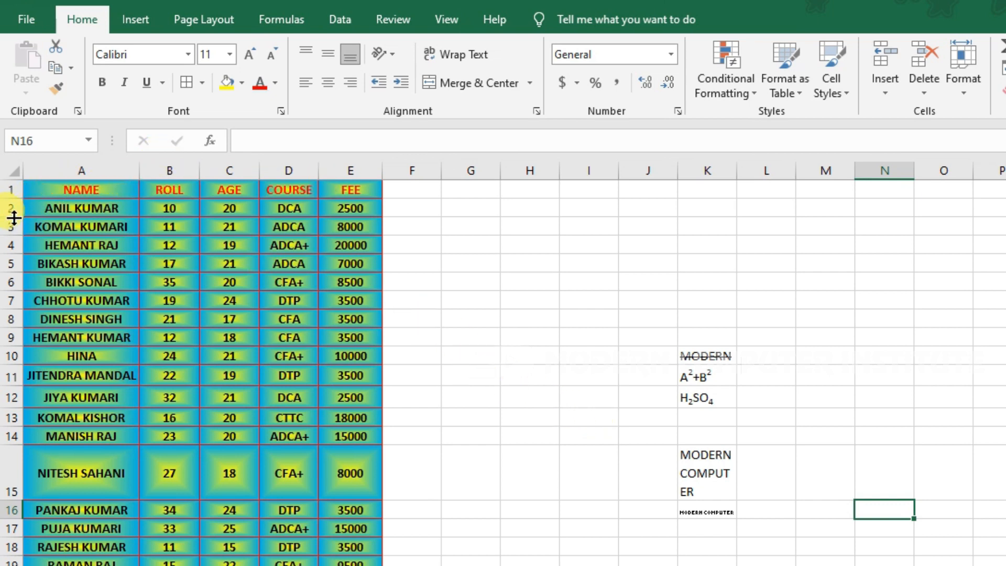
# Select the NAME header cell A1 and open the Home Insert options.
pyautogui.moveTo(40, 189); pyautogui.dragTo(78, 189)
pyautogui.click(340, 511)
pyautogui.click(217, 201)
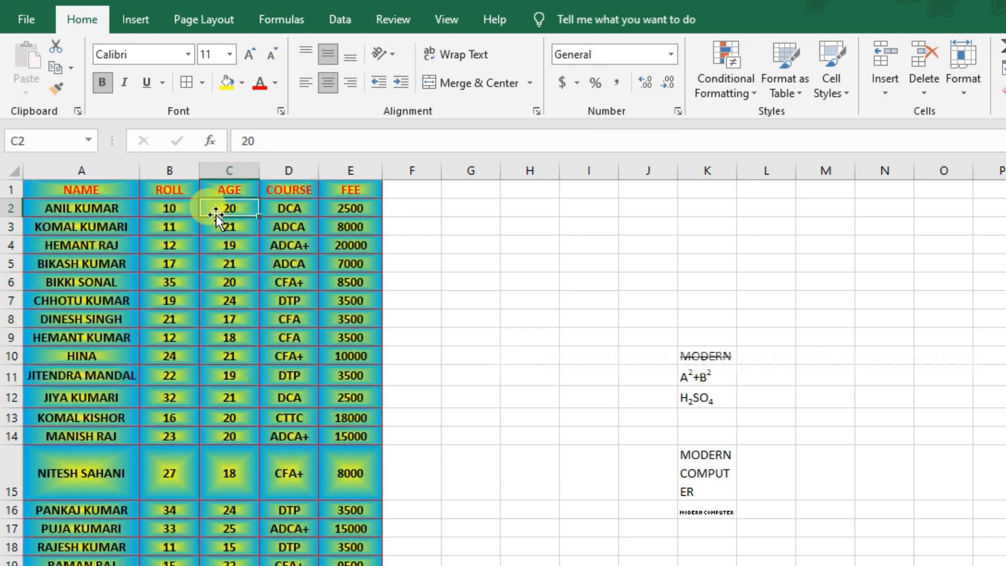
pyautogui.click(82, 189)
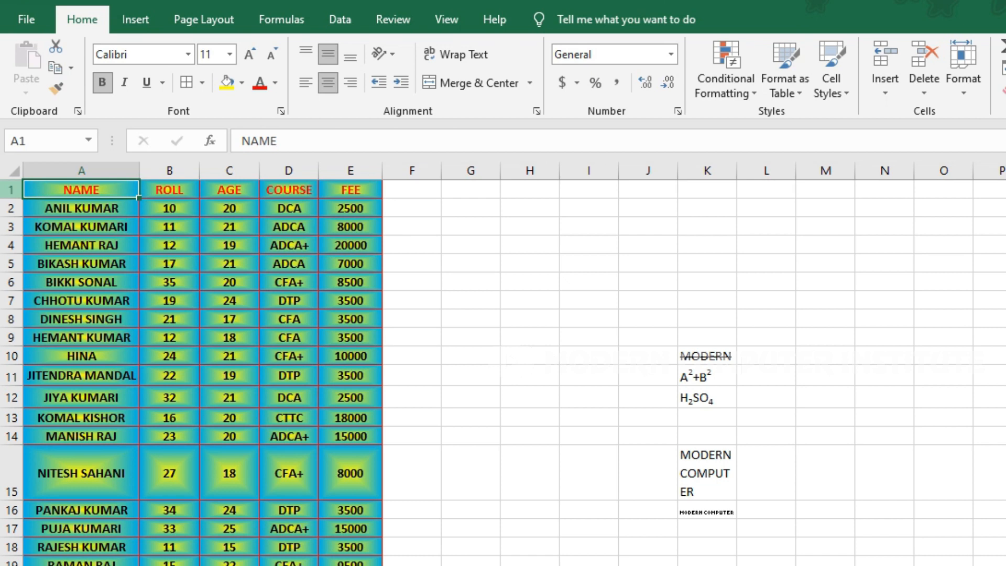
pyautogui.rightClick(10, 189)
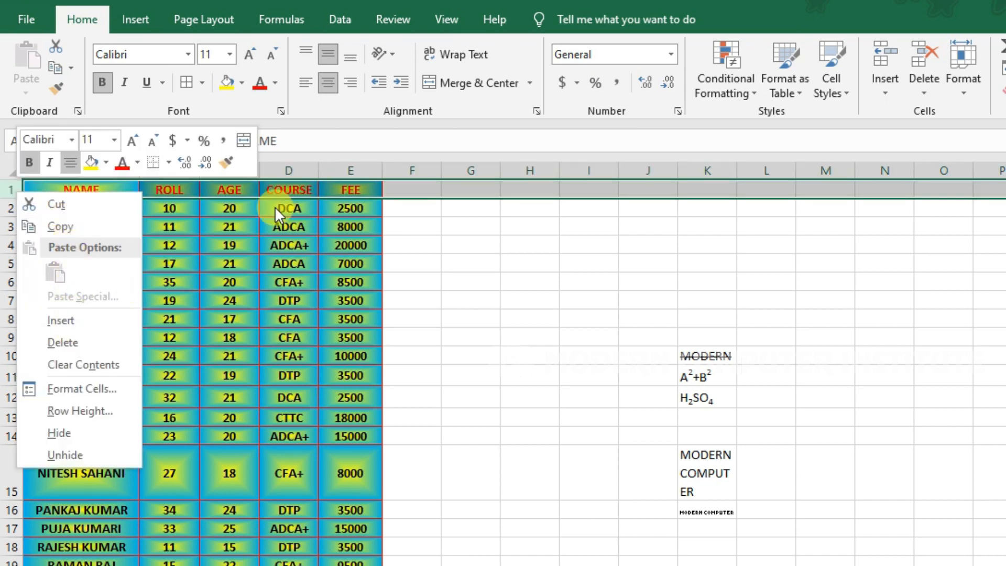
pyautogui.press('Escape')
pyautogui.click(67, 190)
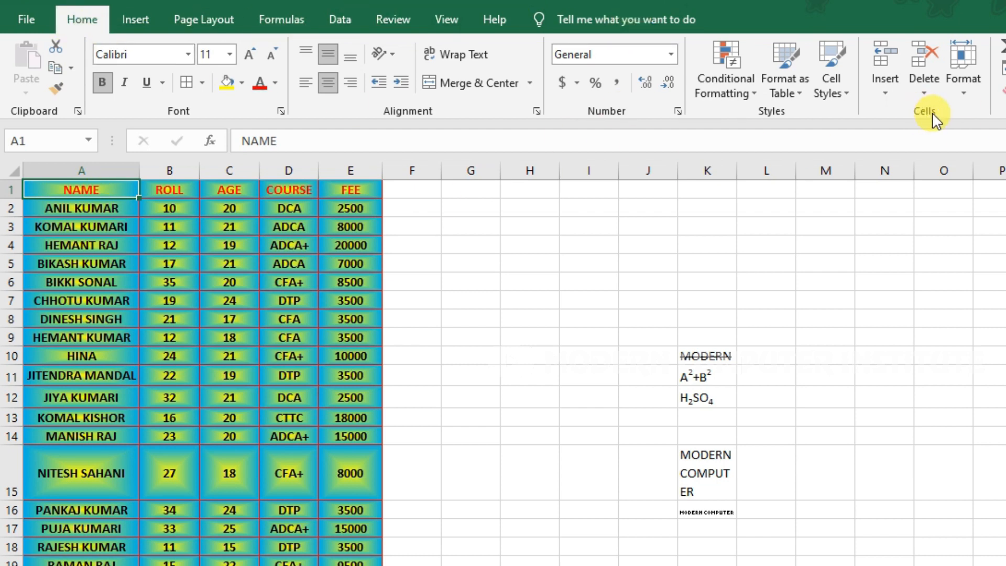
pyautogui.click(887, 93)
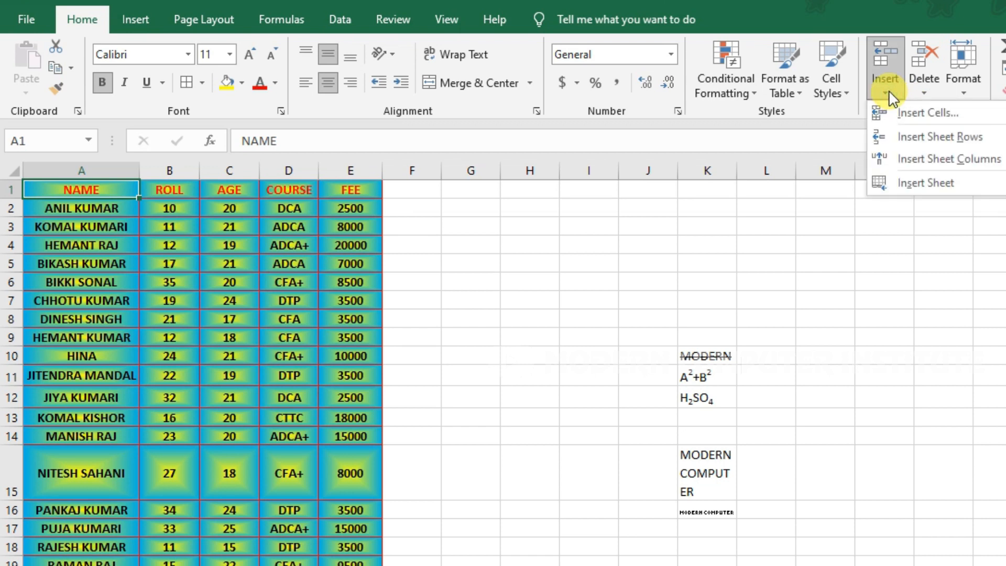
# Insert a blank row above the table headers and clear the stray text from B1.
pyautogui.click(933, 135)
pyautogui.click(250, 192)
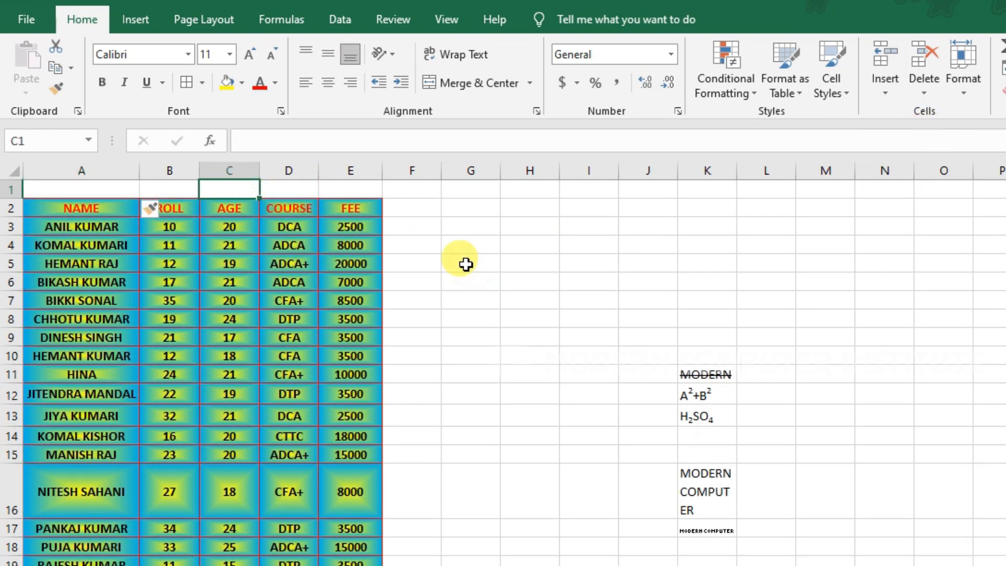
pyautogui.click(151, 191)
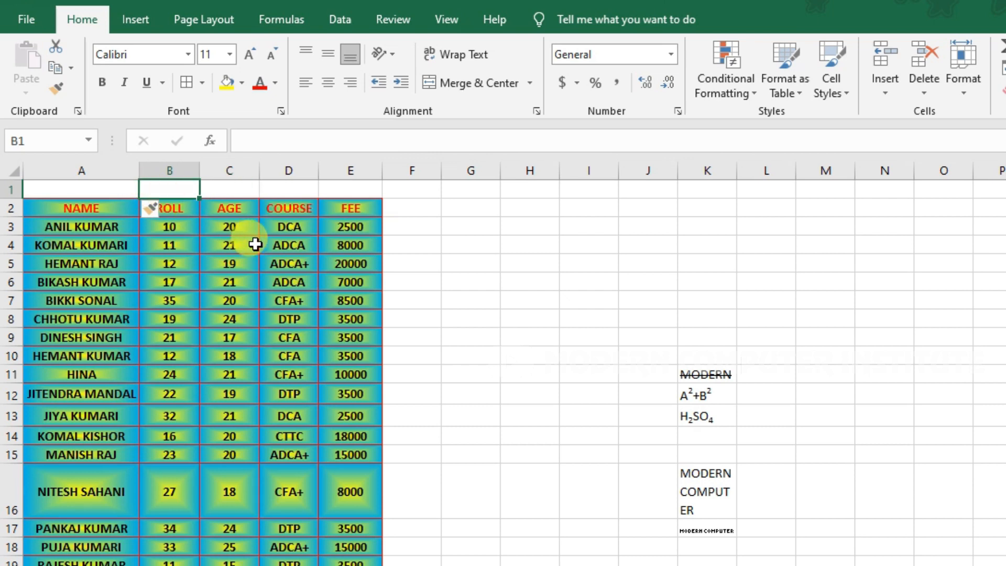
pyautogui.write('KH JSDH JKJ')
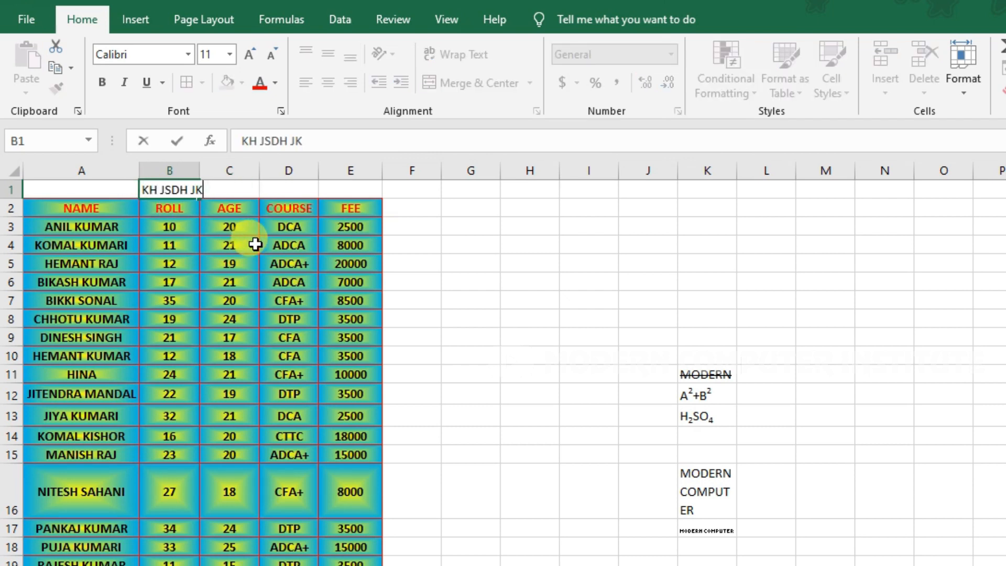
pyautogui.press('BackSpace')
pyautogui.press('BackSpace')
pyautogui.press('BackSpace')
pyautogui.press('BackSpace')
pyautogui.press('BackSpace')
pyautogui.press('BackSpace')
pyautogui.press('BackSpace')
pyautogui.press('BackSpace')
pyautogui.press('BackSpace')
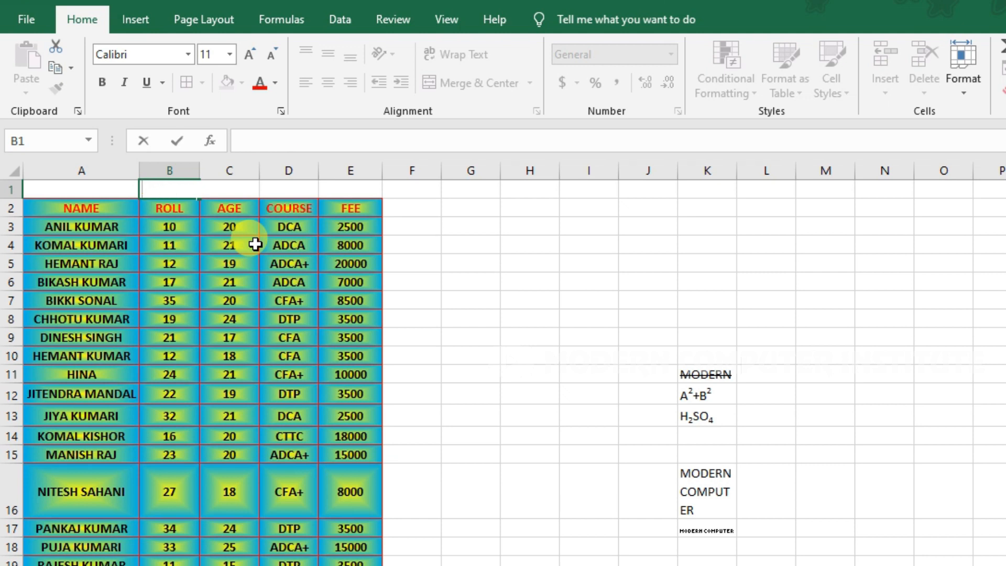
pyautogui.click(420, 259)
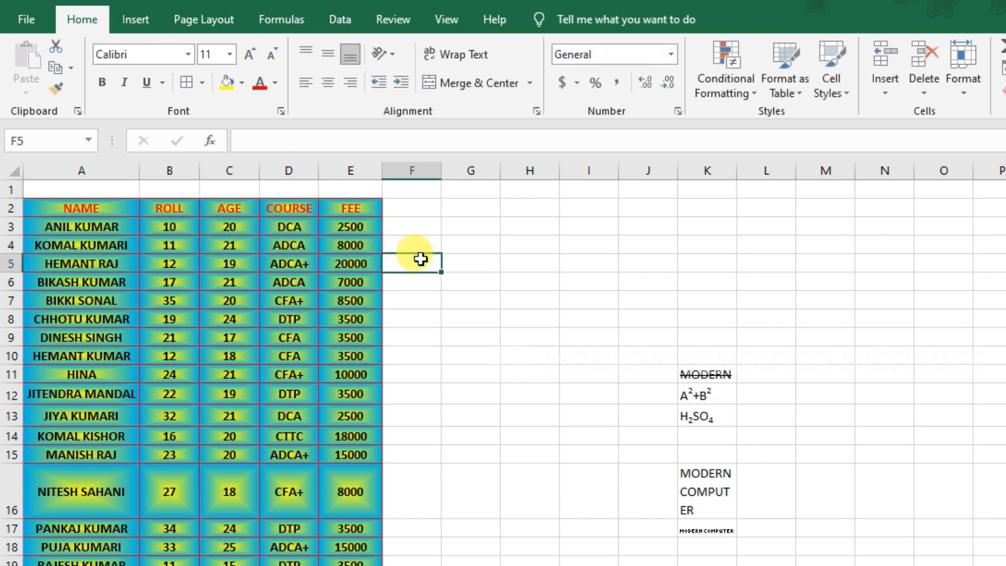
# Merge and centre cells A1:E1 into one title cell above the student table headers.
pyautogui.moveTo(338, 186); pyautogui.dragTo(78, 182)
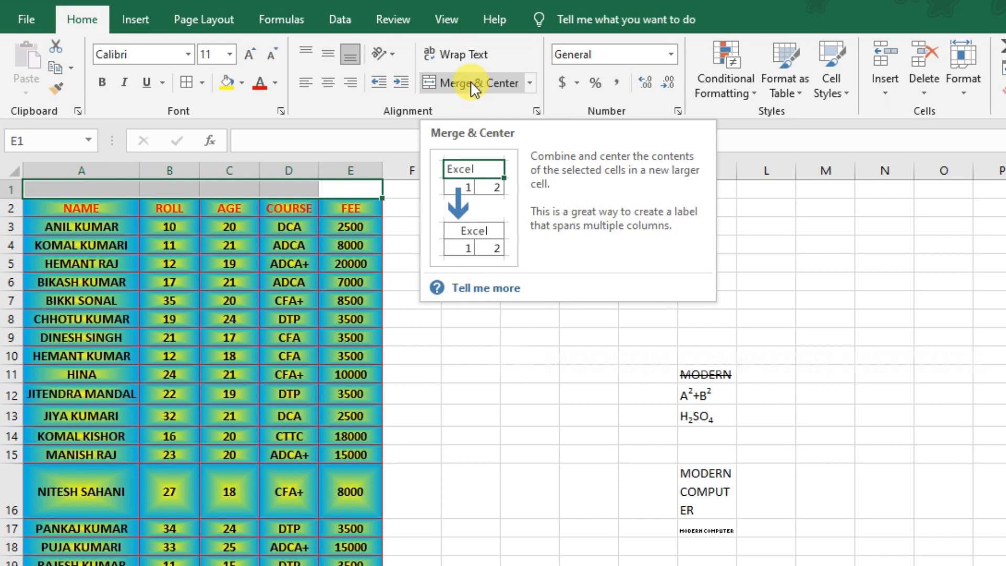
pyautogui.click(538, 110)
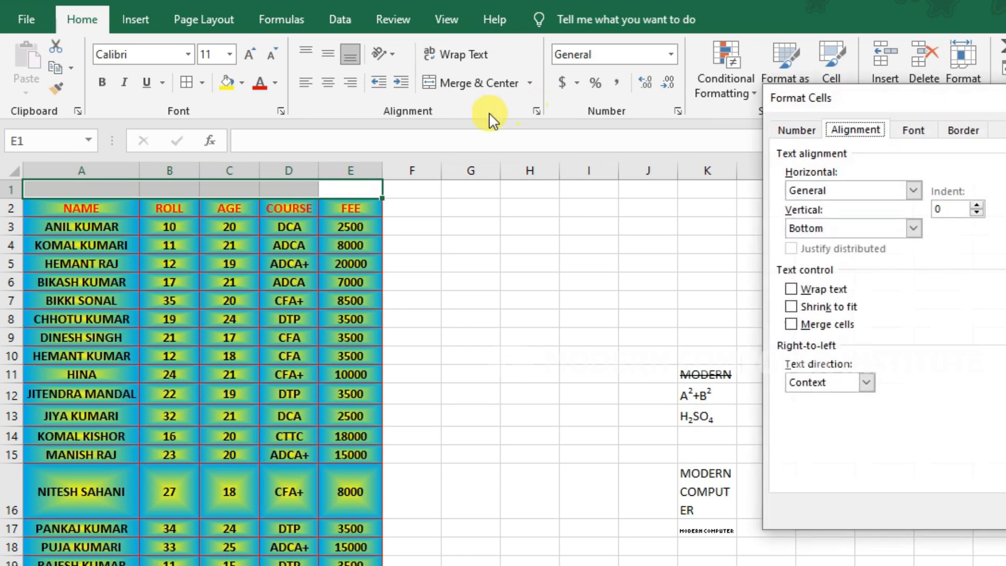
pyautogui.moveTo(882, 101); pyautogui.dragTo(592, 102)
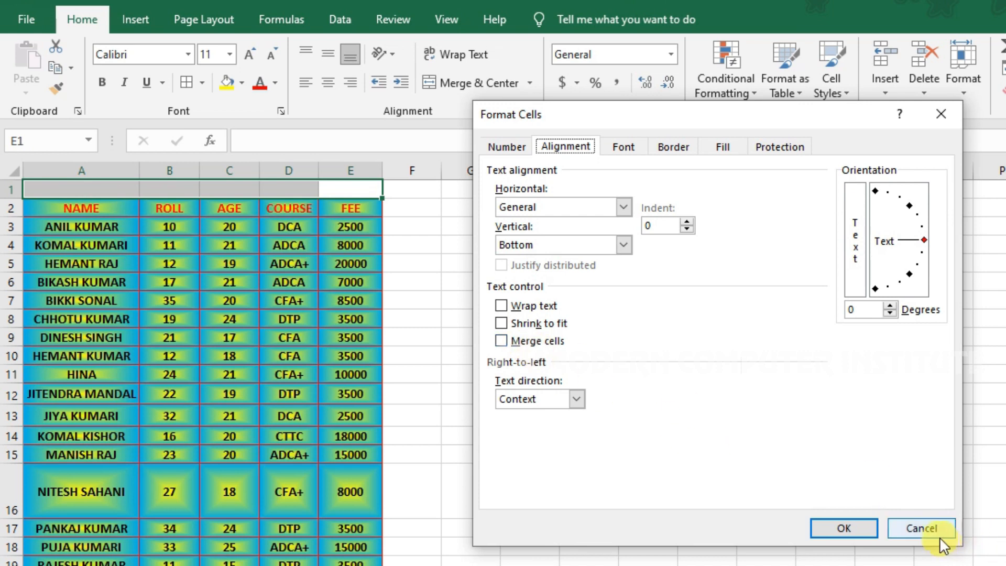
pyautogui.click(925, 527)
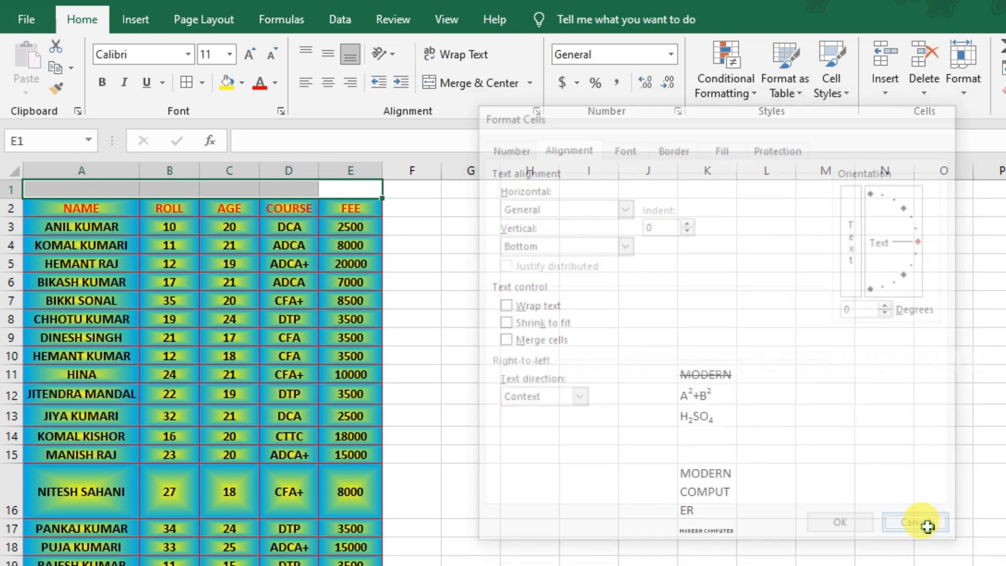
pyautogui.click(478, 83)
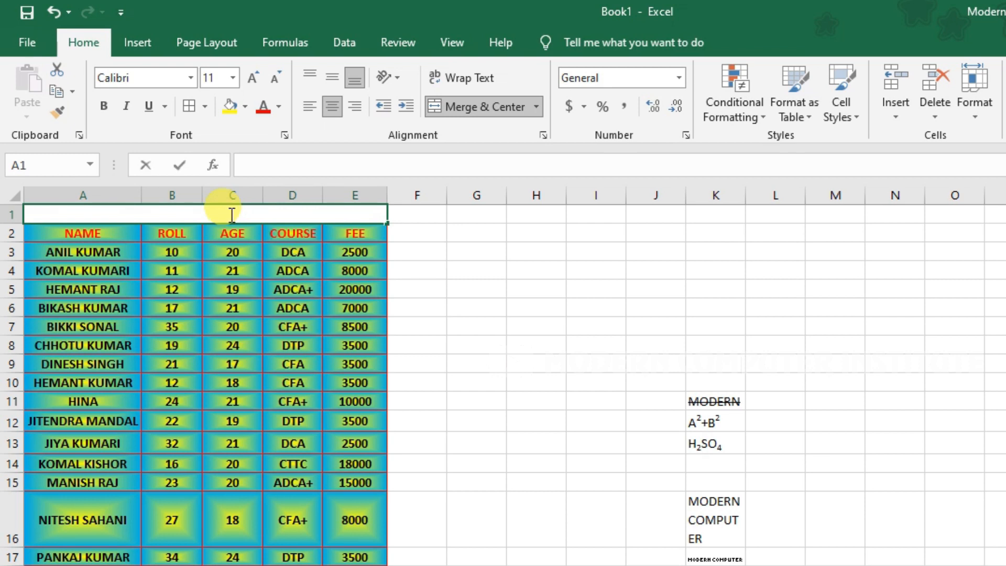
# Enter the title 'LIST OF STUDENTS' in the merged A1 cell.
pyautogui.write('LIST OF STU')
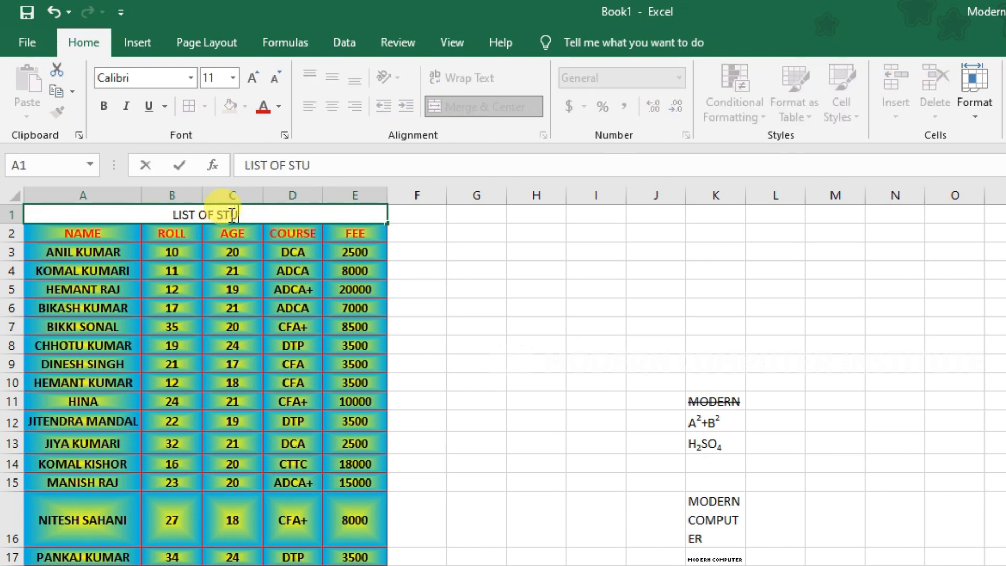
pyautogui.write('DENTS')
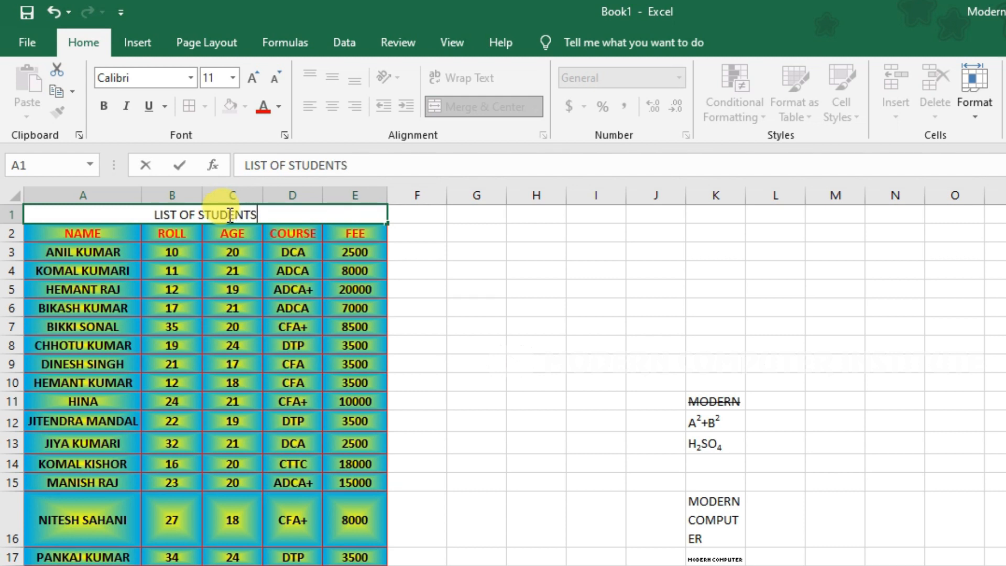
pyautogui.click(514, 282)
pyautogui.click(283, 218)
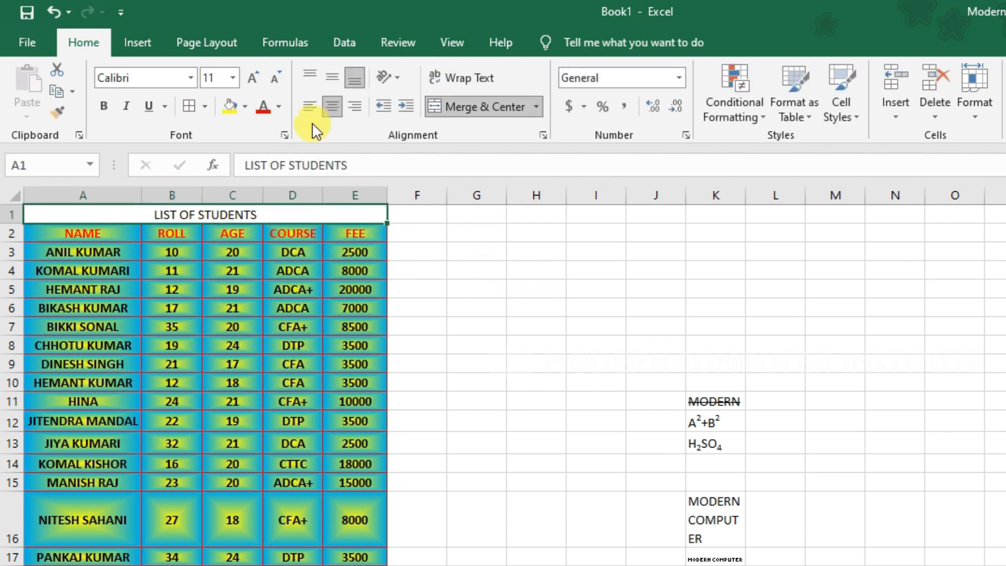
# Make the title 36 pt, bold and red, angled counterclockwise.
pyautogui.click(253, 77)
pyautogui.click(253, 77)
pyautogui.click(253, 77)
pyautogui.click(253, 77)
pyautogui.click(253, 77)
pyautogui.click(253, 77)
pyautogui.click(253, 77)
pyautogui.click(253, 77)
pyautogui.click(253, 77)
pyautogui.click(253, 77)
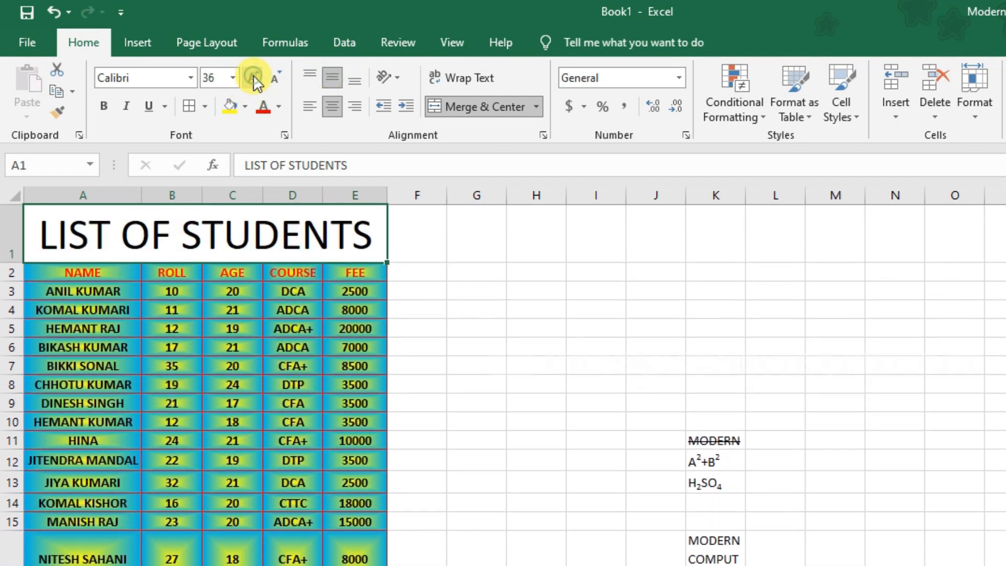
pyautogui.click(104, 107)
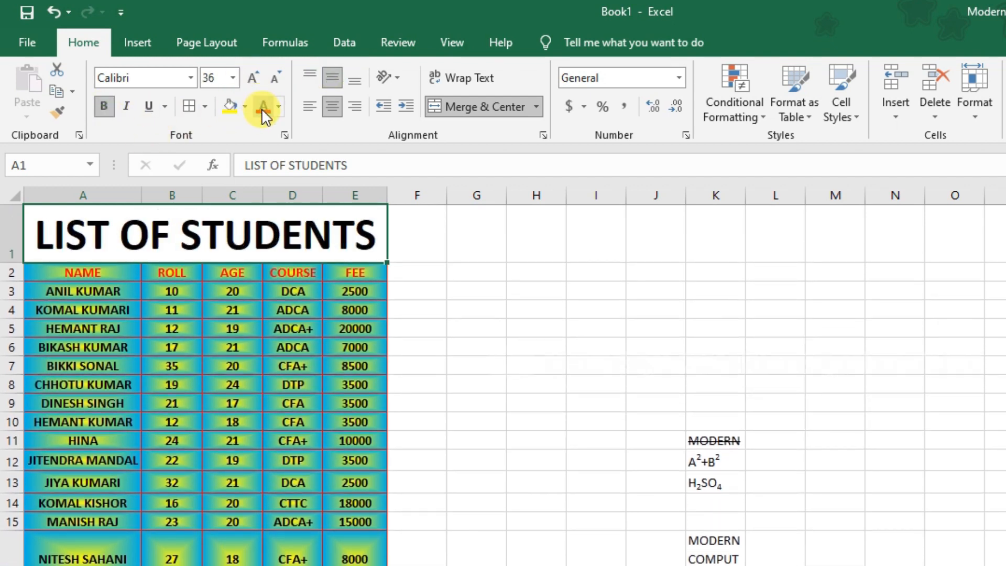
pyautogui.click(264, 108)
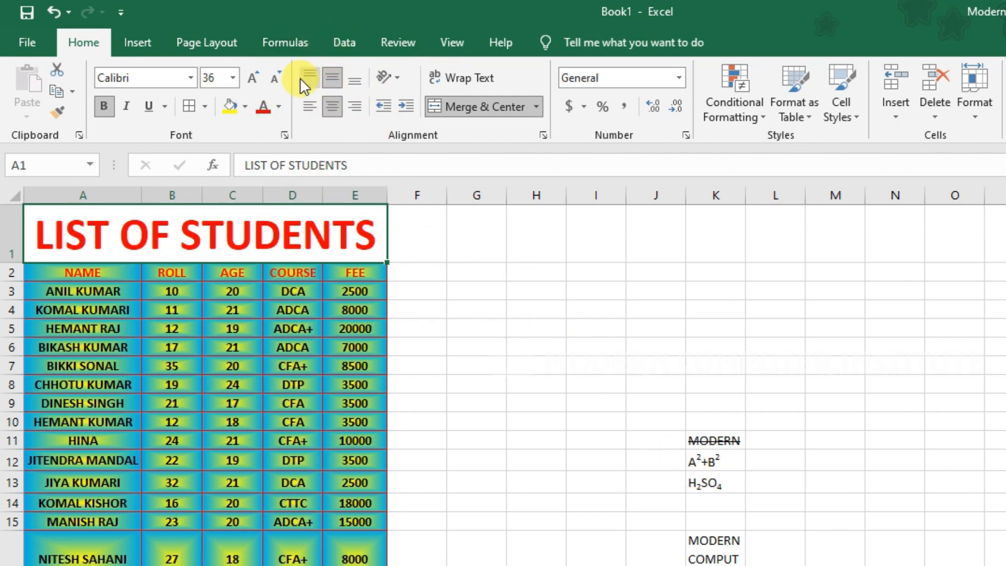
pyautogui.click(400, 80)
pyautogui.click(423, 98)
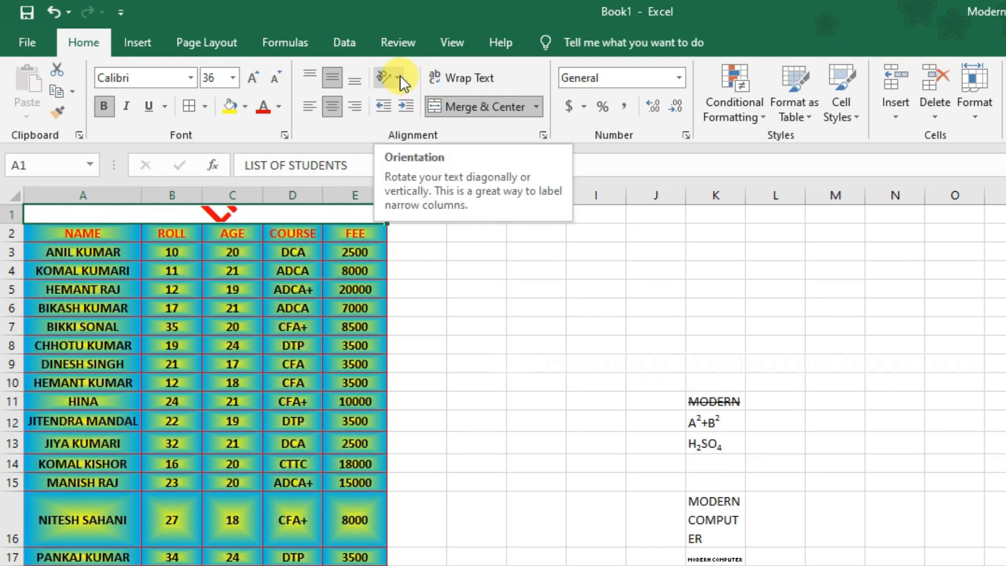
pyautogui.hotkey('ctrl', 'z')
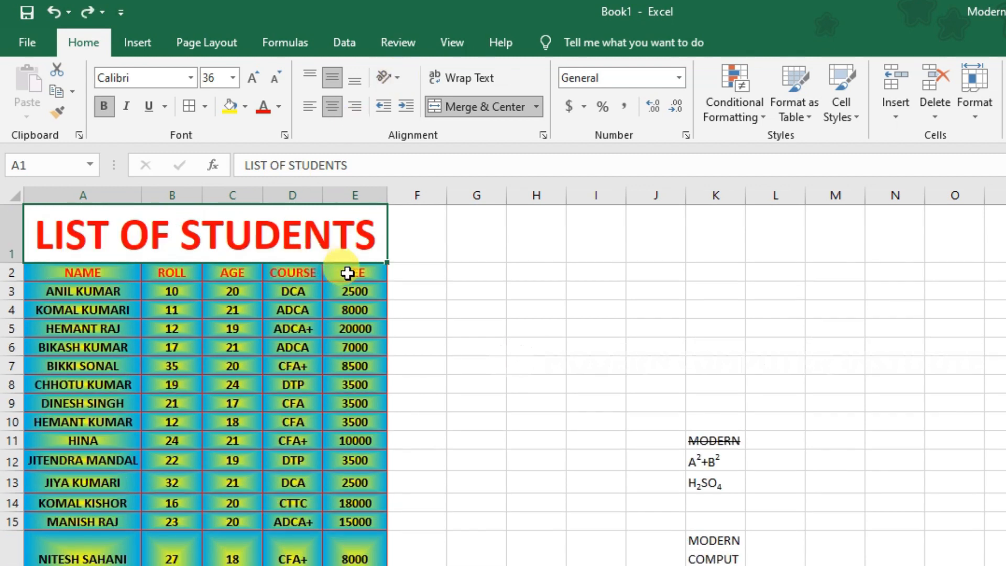
pyautogui.moveTo(347, 272); pyautogui.dragTo(78, 271)
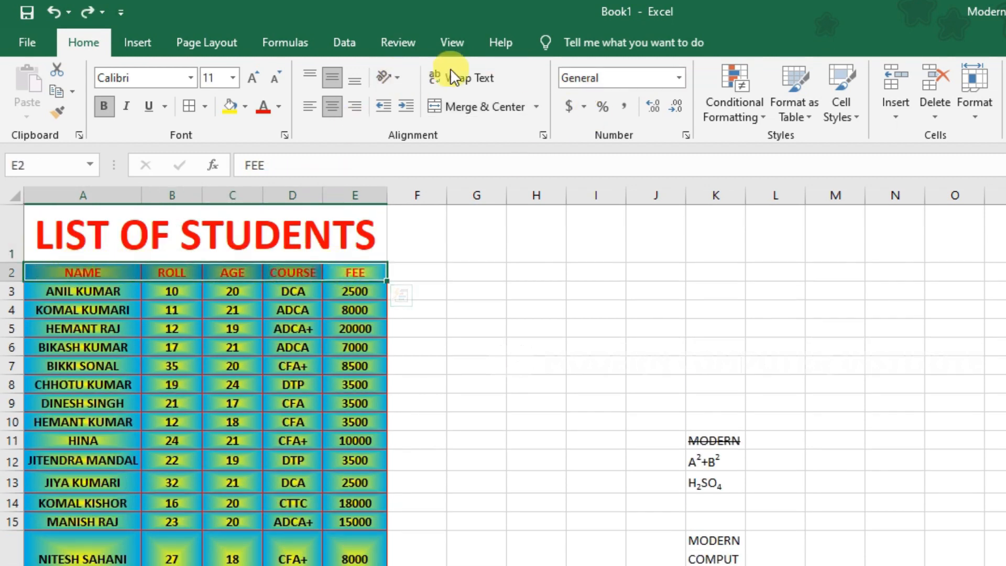
pyautogui.click(397, 77)
pyautogui.click(412, 102)
pyautogui.click(395, 78)
pyautogui.click(409, 124)
pyautogui.click(390, 78)
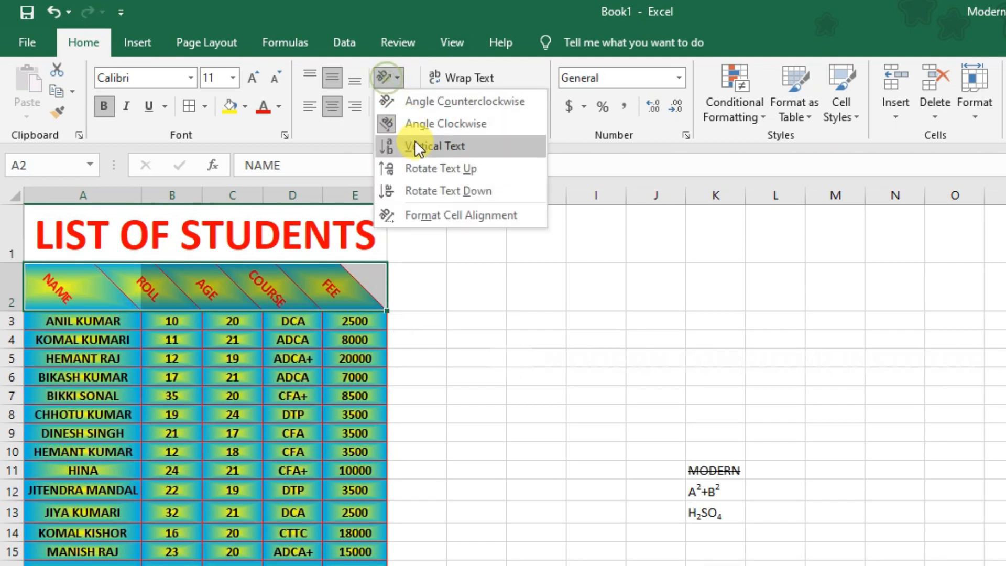
pyautogui.click(416, 142)
pyautogui.click(396, 79)
pyautogui.click(426, 165)
pyautogui.click(397, 79)
pyautogui.click(398, 191)
pyautogui.click(393, 74)
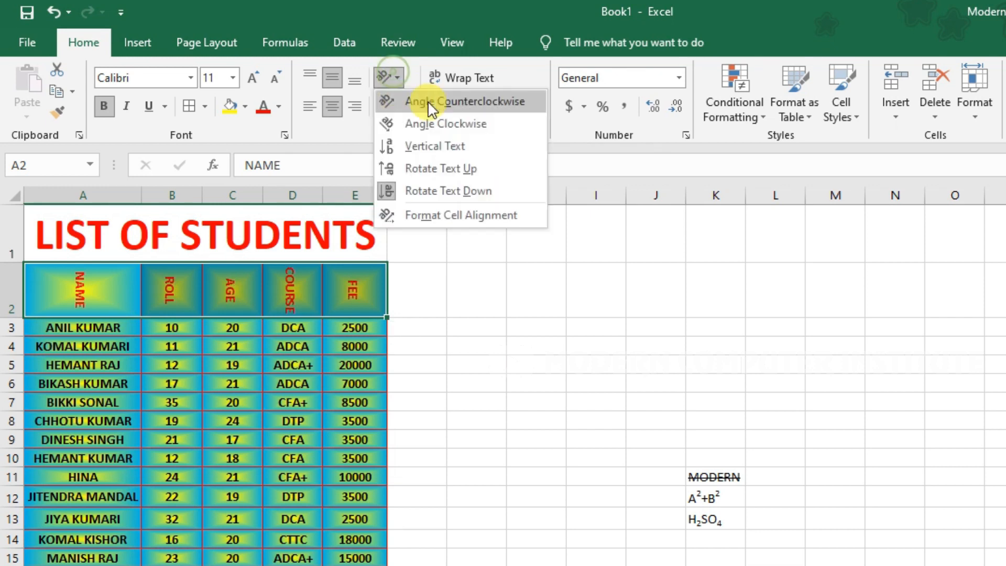
pyautogui.click(430, 104)
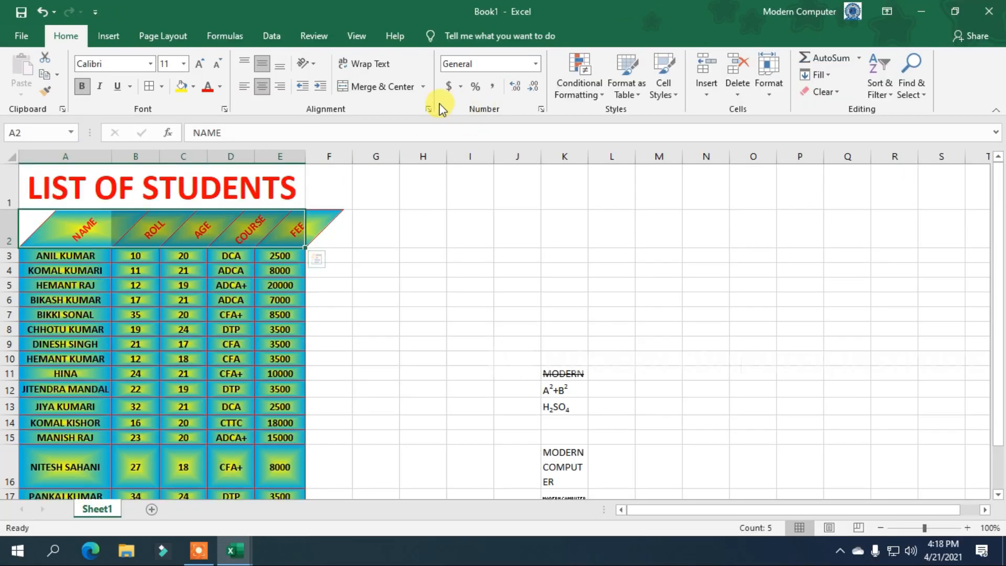
pyautogui.click(428, 109)
pyautogui.click(736, 212)
pyautogui.click(668, 440)
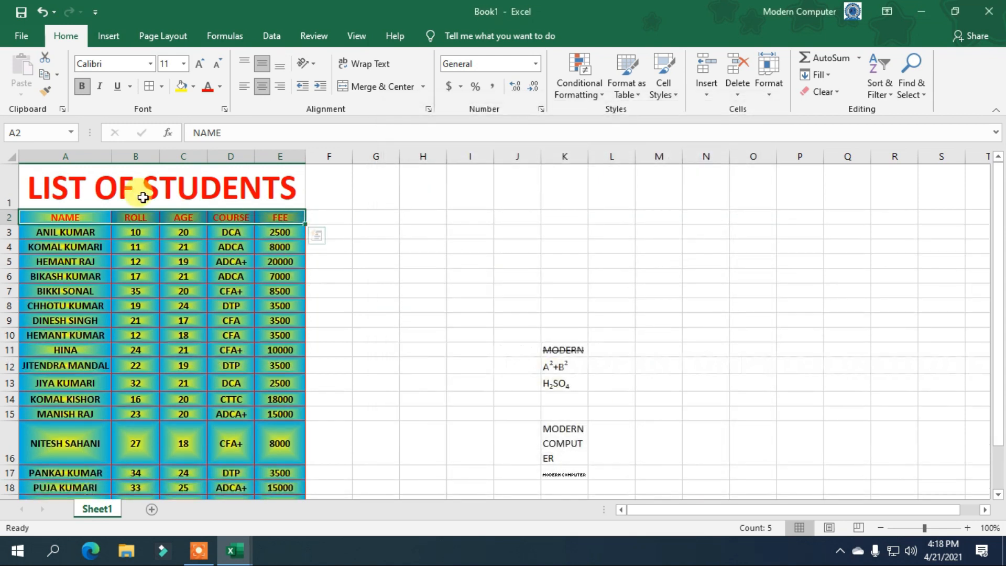
pyautogui.click(238, 184)
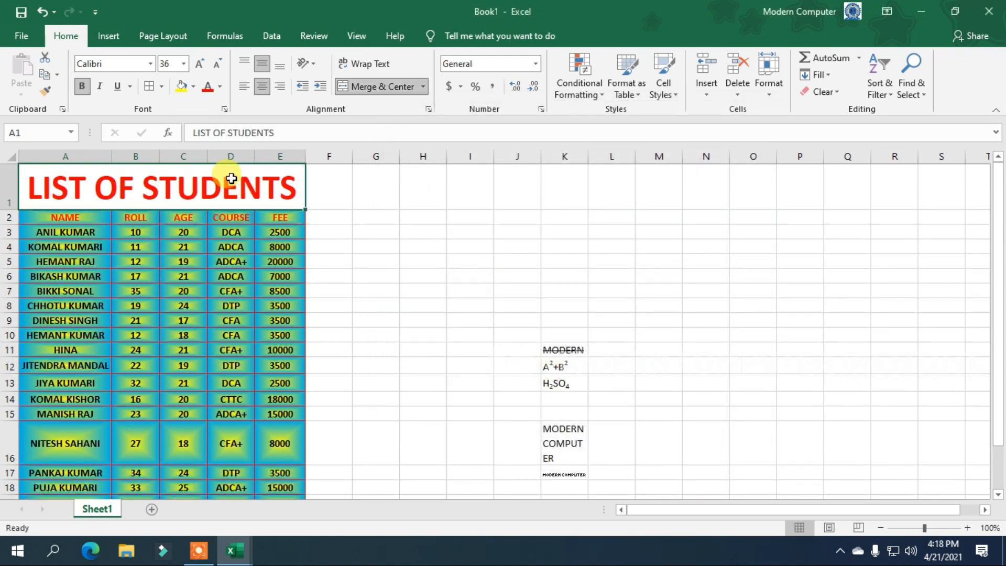
pyautogui.click(223, 110)
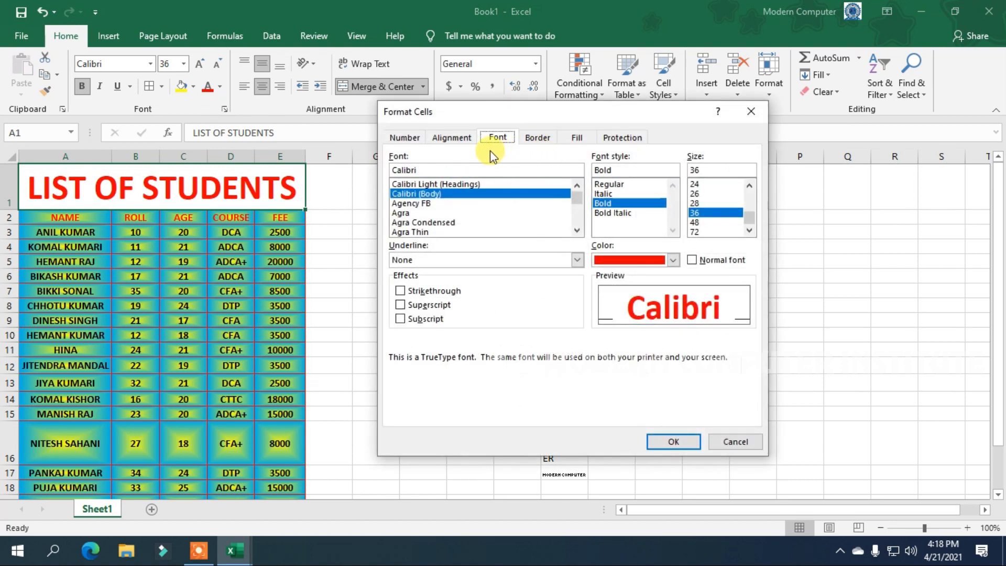
pyautogui.click(459, 139)
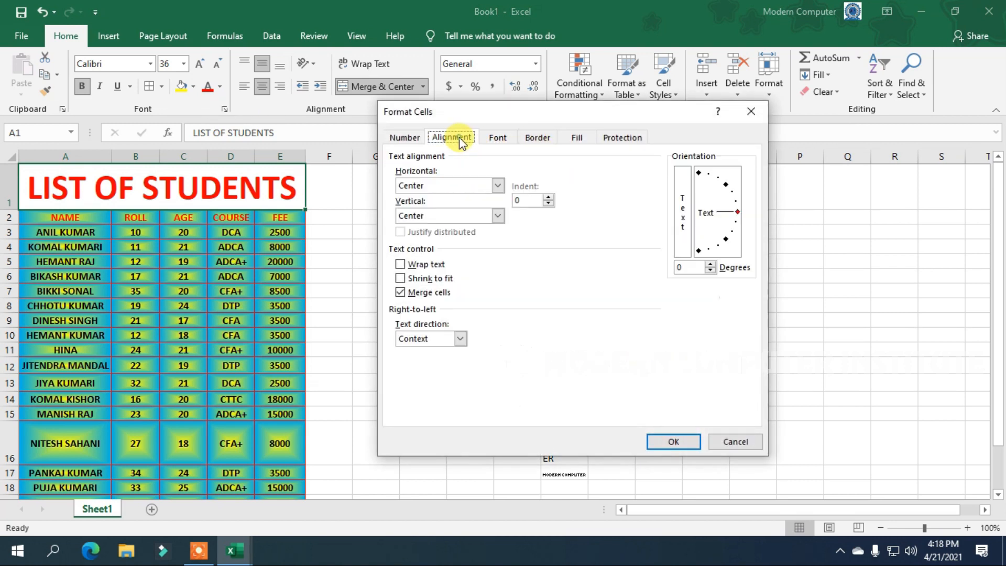
pyautogui.click(531, 138)
pyautogui.click(578, 139)
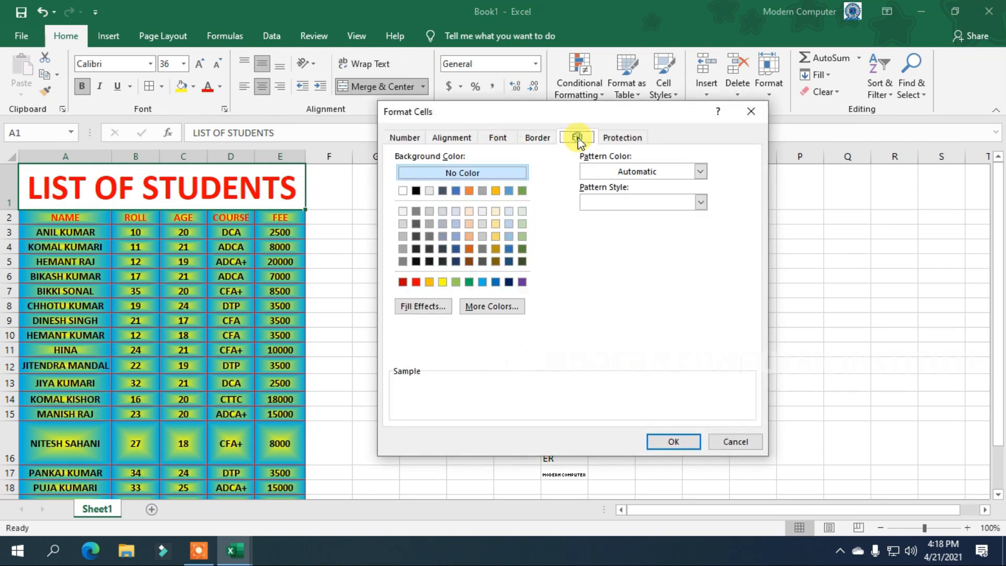
pyautogui.click(736, 443)
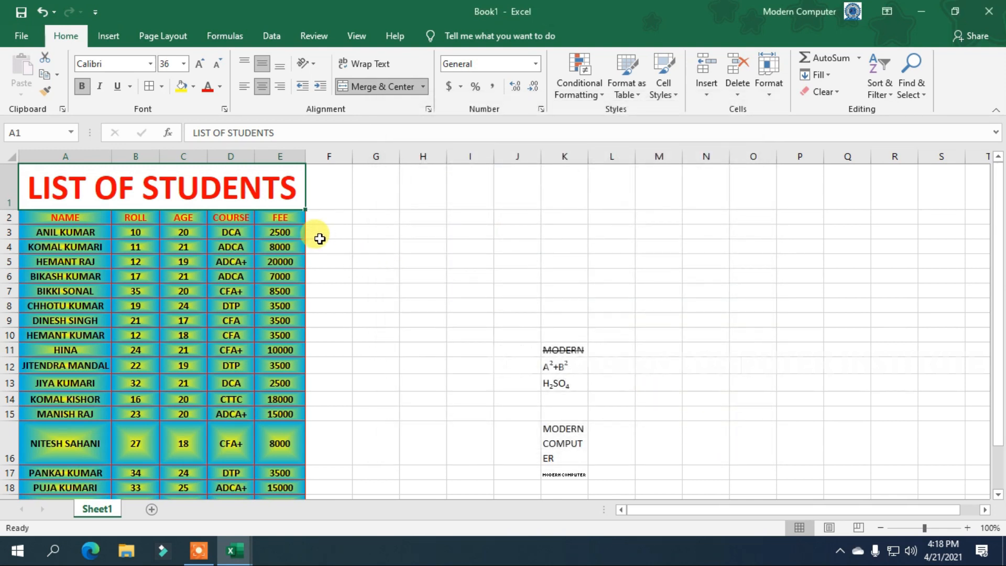